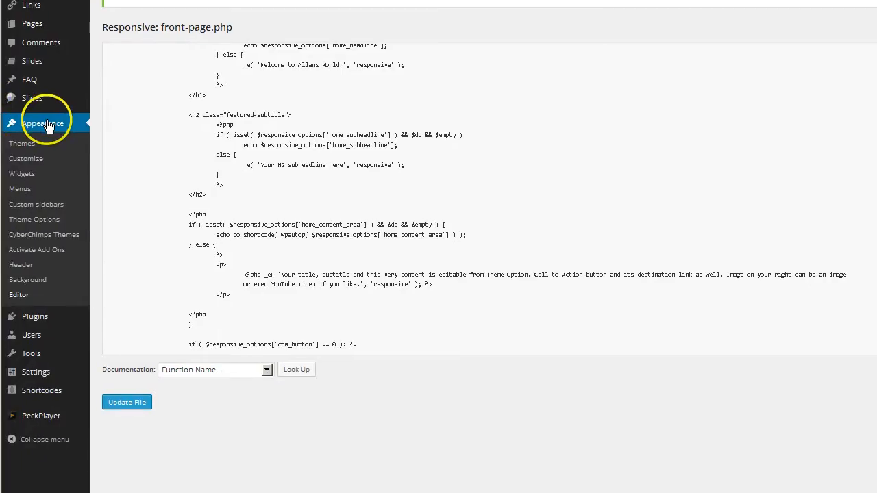
Step: Open the Widgets management page and compare its widget areas with the boxes on the site's home page
{"action": "left_click", "coordinate": [21, 175]}
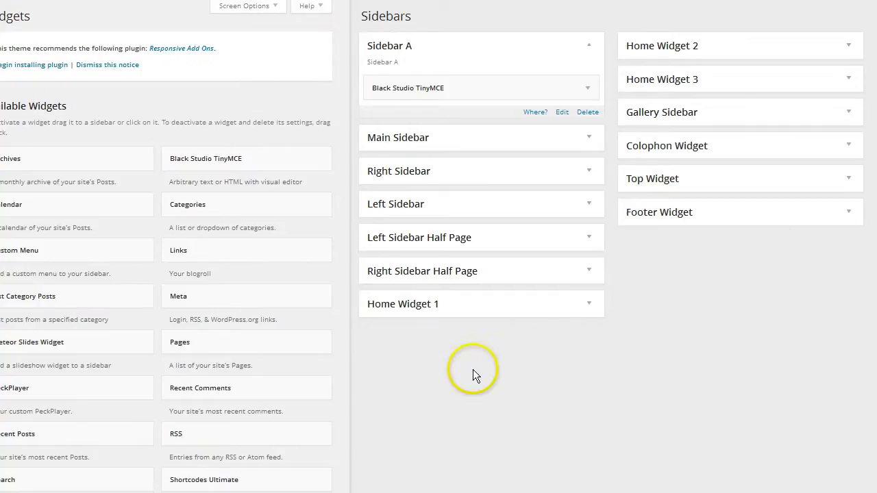
{"action": "scroll", "coordinate": [459, 373], "scroll_direction": "down", "scroll_amount": 3}
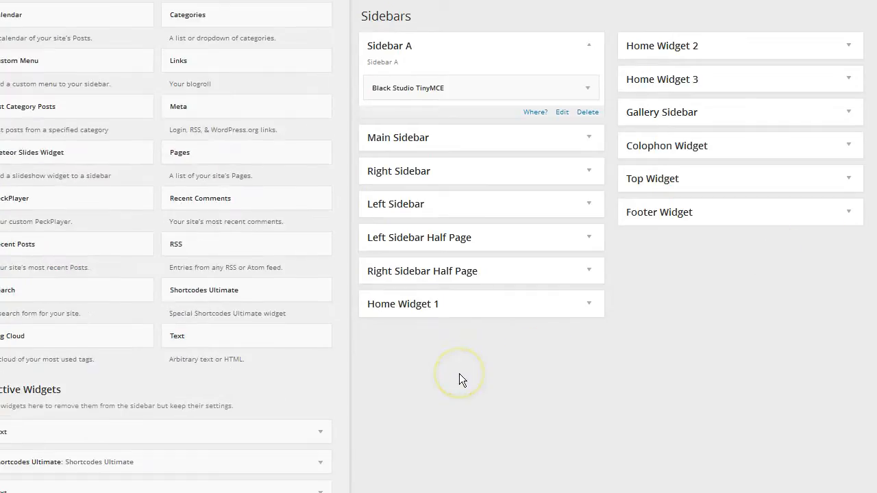
{"action": "scroll", "coordinate": [459, 374], "scroll_direction": "up", "scroll_amount": 3}
{"action": "scroll", "coordinate": [589, 382], "scroll_direction": "down", "scroll_amount": 1}
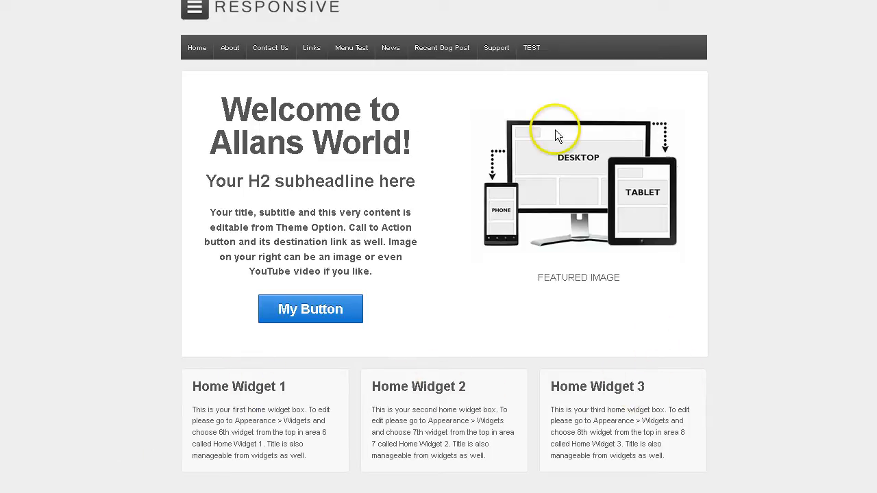
{"action": "scroll", "coordinate": [579, 206], "scroll_direction": "down", "scroll_amount": 1}
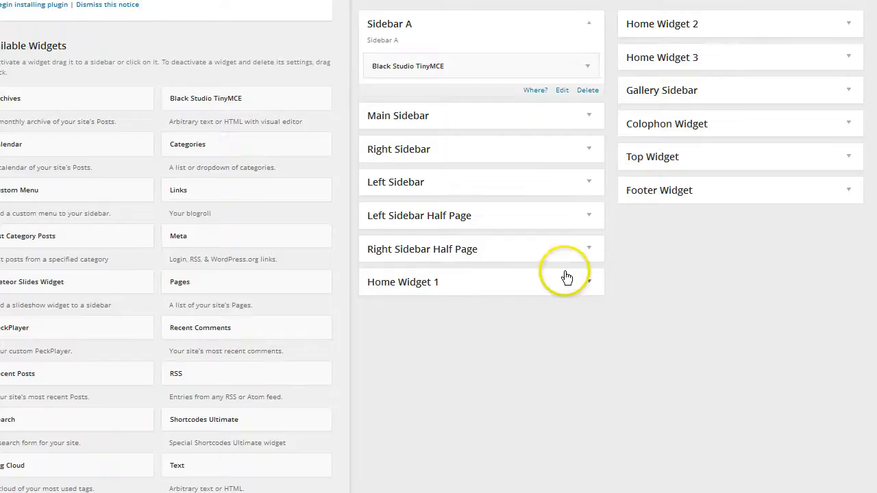
Step: Expand the Home Widget 1, Home Widget 2 and Home Widget 3 areas
{"action": "left_click", "coordinate": [587, 284]}
{"action": "left_click", "coordinate": [401, 322]}
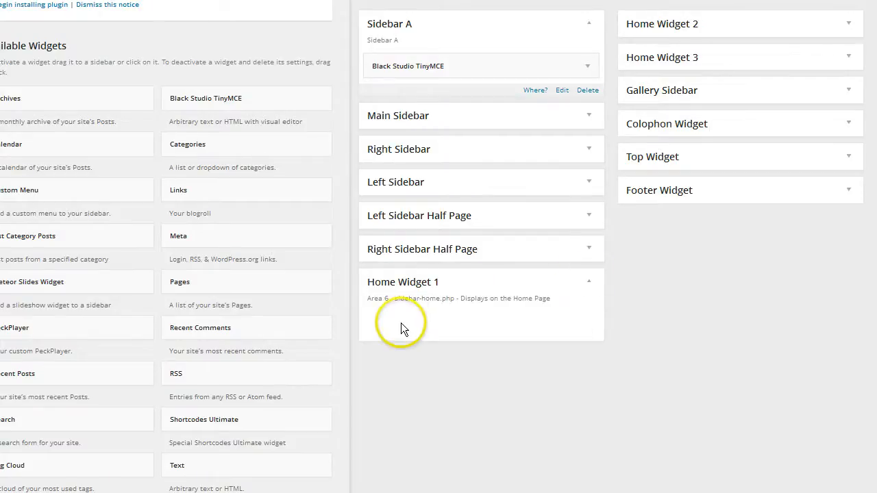
{"action": "left_click", "coordinate": [848, 23]}
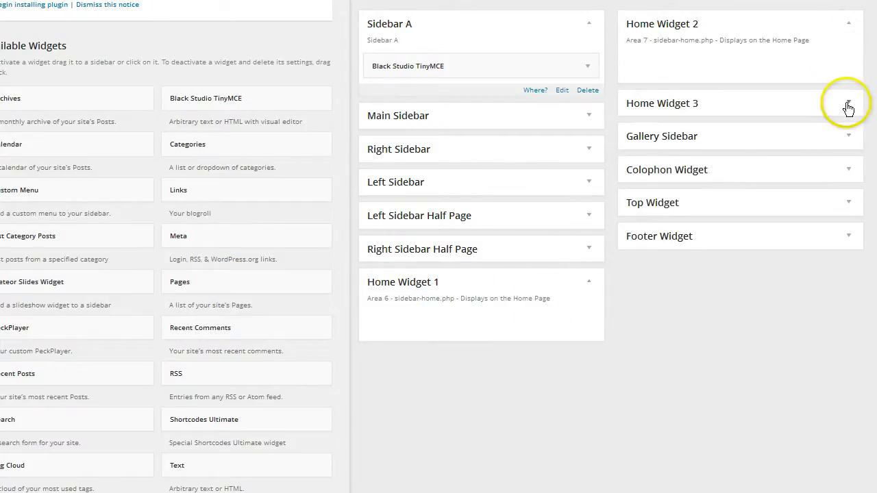
{"action": "left_click", "coordinate": [849, 104]}
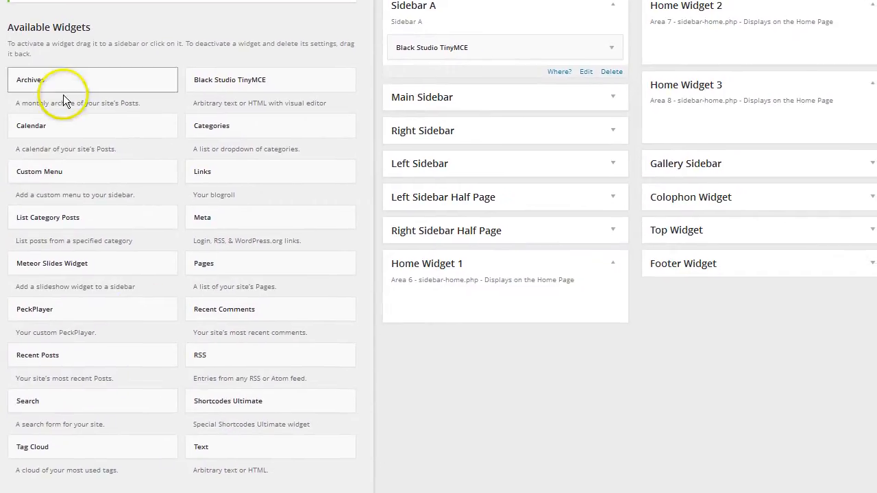
Step: Add a Text widget to the Home Widget 1 area and title it "Text 1"
{"action": "scroll", "coordinate": [150, 402], "scroll_direction": "down", "scroll_amount": 3}
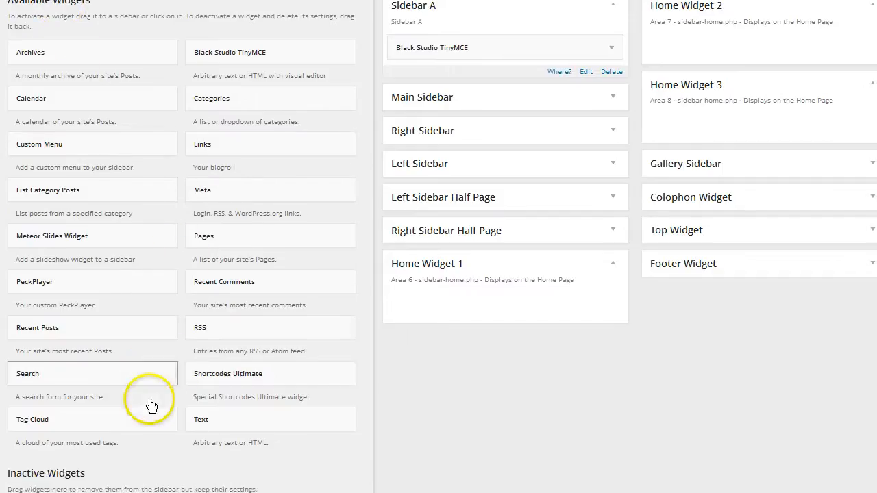
{"action": "scroll", "coordinate": [149, 398], "scroll_direction": "up", "scroll_amount": 2}
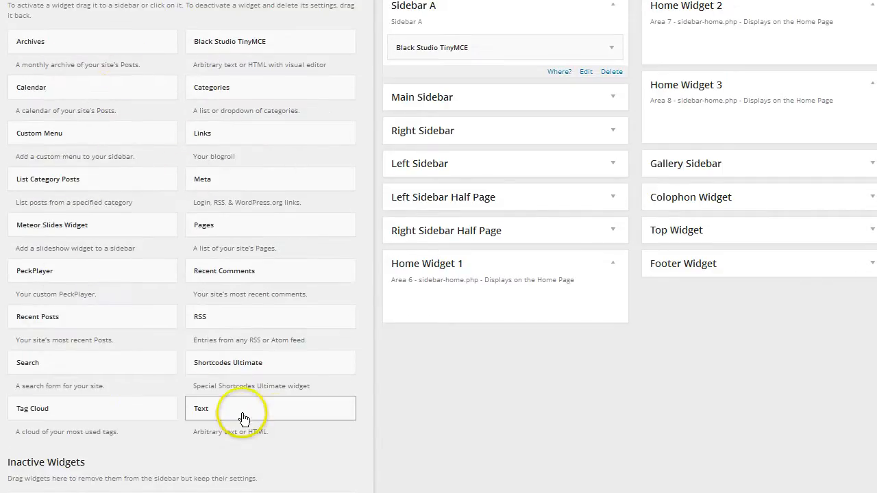
{"action": "left_click_drag", "start_coordinate": [238, 410], "coordinate": [446, 299]}
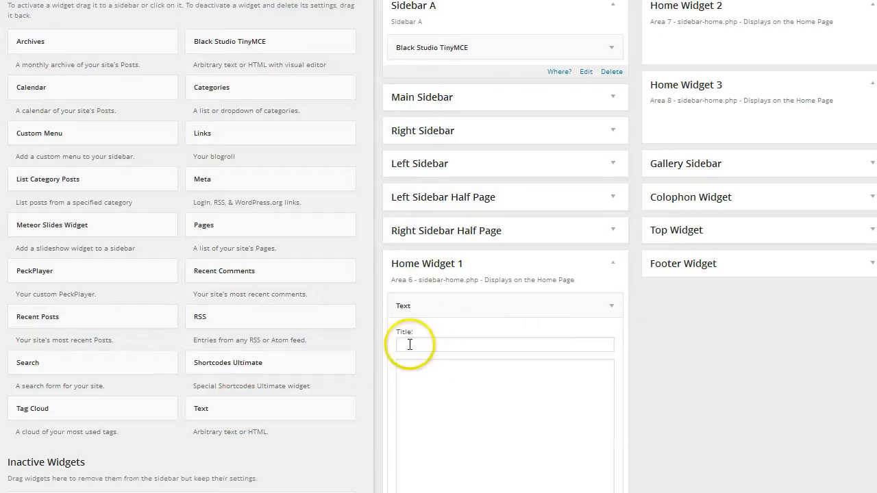
{"action": "left_click", "coordinate": [404, 345]}
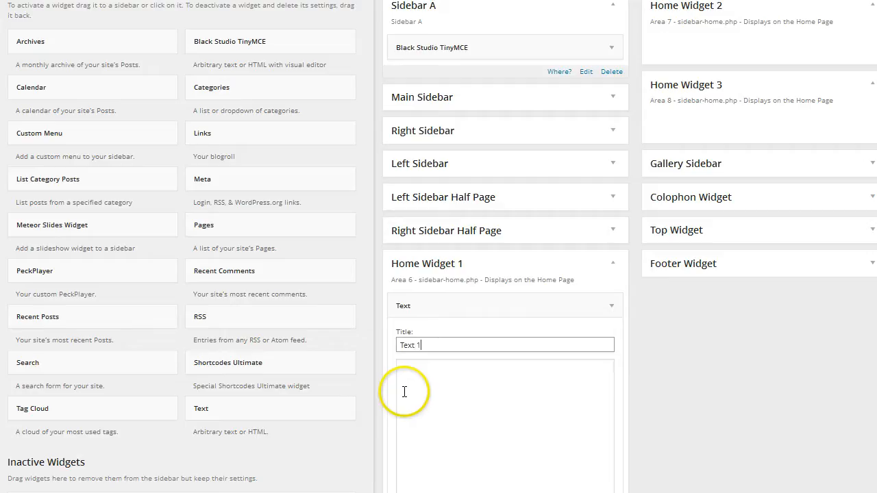
Step: Fill the Text 1 widget's body with the "Typi non habent claritatem insitam" passage copied from the text document, and save the widget
{"action": "left_click", "coordinate": [404, 391]}
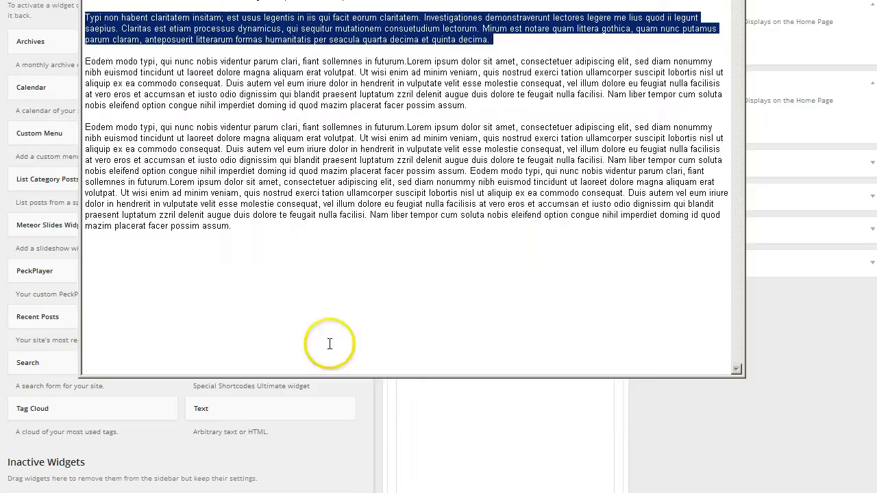
{"action": "left_click", "coordinate": [413, 391]}
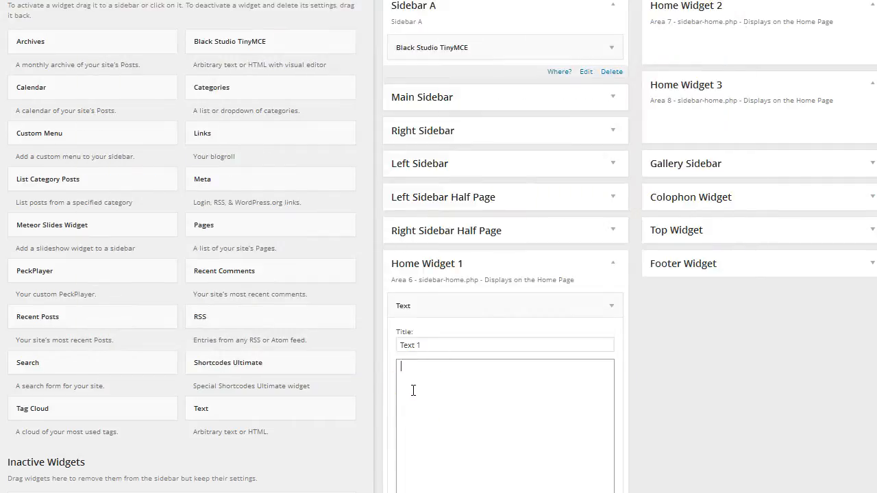
{"action": "type", "text": "Typi non habent claritatem insitam; est usus legentis in iis qui facit eorum claritatem. Investigationes demonstraverunt lectores legere me lius quod ii legunt  saepius. Claritas est etiam processus dynamicus, qui sequitur mutationem consuetudium lectorum. Mirum est notare quam littera gothica, quam nunc putamus  parum claram, anteposuerit litterarum formas humanitatis per seacula quarta decima et quinta decima."}
{"action": "scroll", "coordinate": [413, 404], "scroll_direction": "down", "scroll_amount": 2}
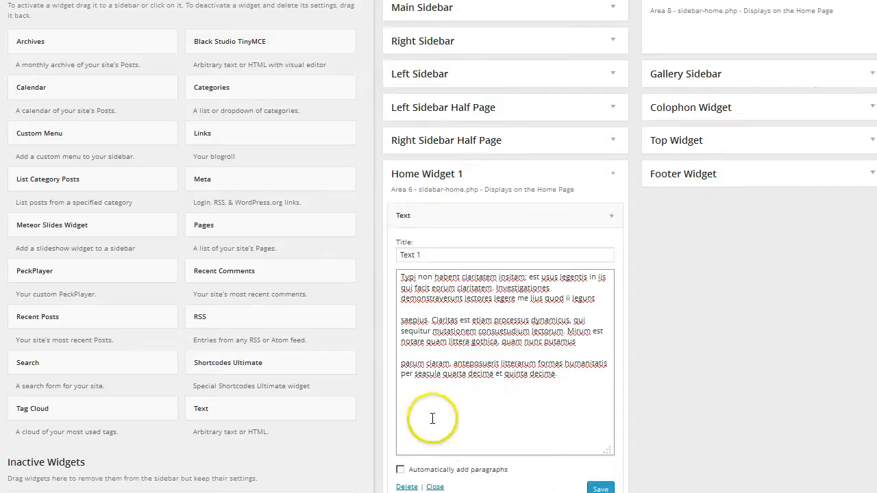
{"action": "left_click", "coordinate": [600, 488]}
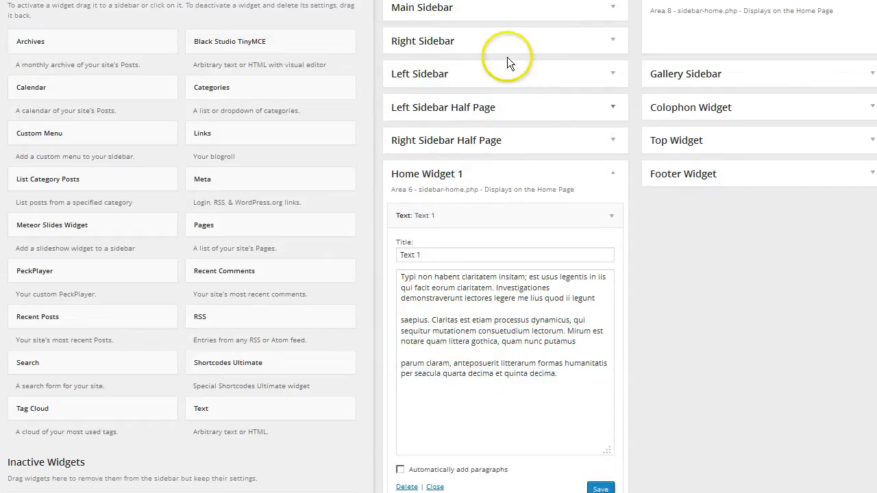
Step: Reload the site's home page and check the first widget box below the featured area
{"action": "key", "text": "ctrl+Tab"}
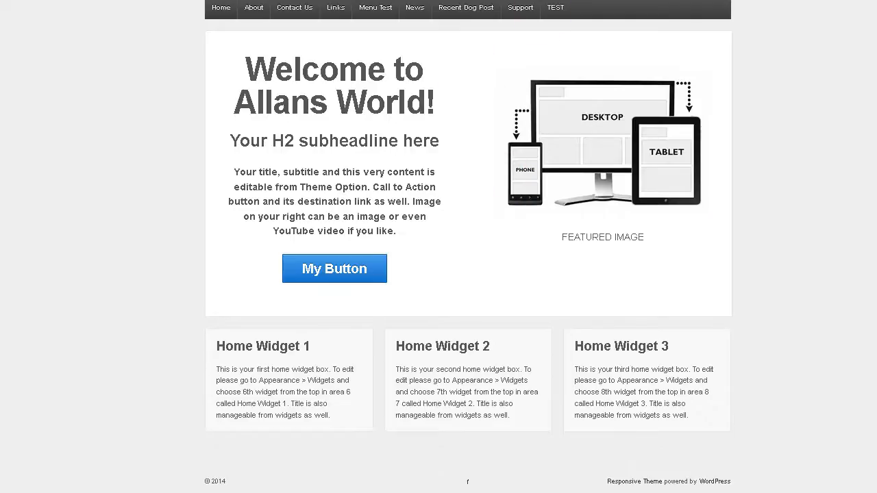
{"action": "key", "text": "F5"}
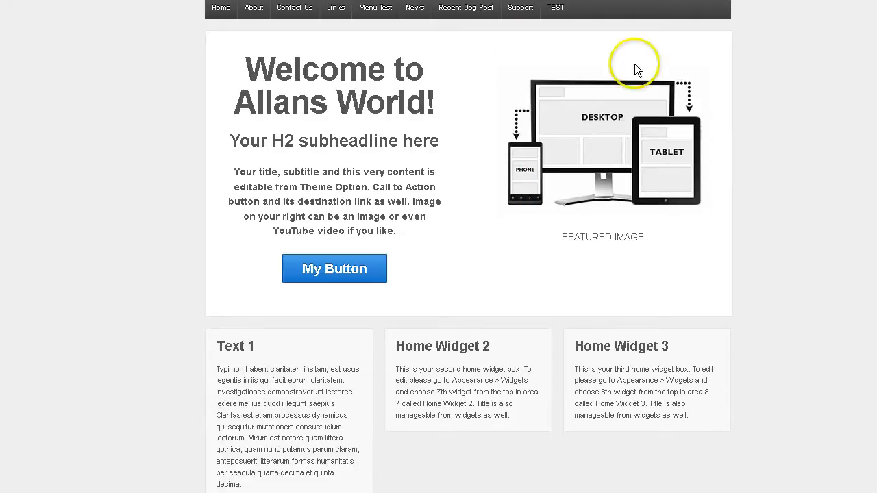
{"action": "scroll", "coordinate": [814, 291], "scroll_direction": "down", "scroll_amount": 1}
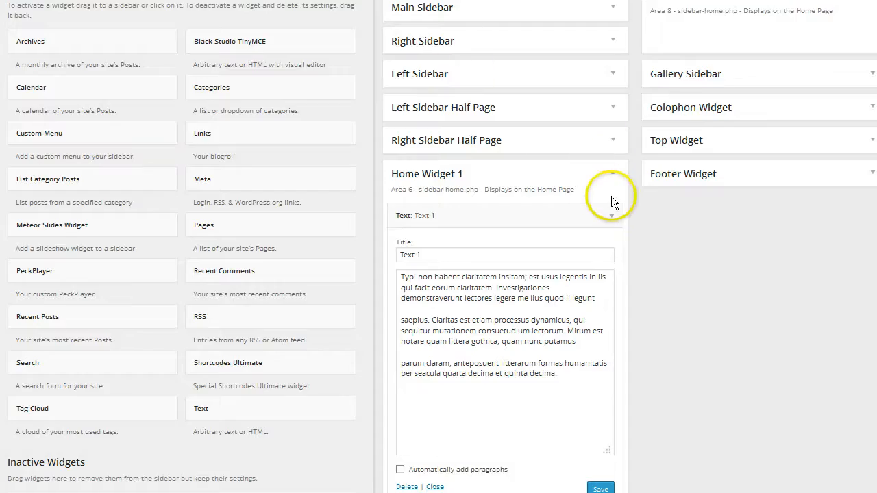
Step: Collapse the Text 1 widget and add a Text widget titled "Text 2" to the Home Widget 2 area
{"action": "left_click", "coordinate": [612, 217]}
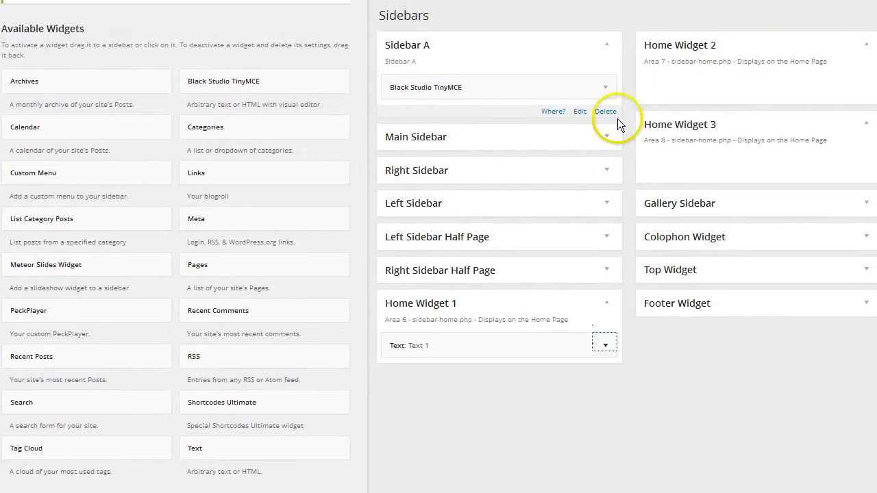
{"action": "left_click_drag", "start_coordinate": [199, 447], "coordinate": [665, 83]}
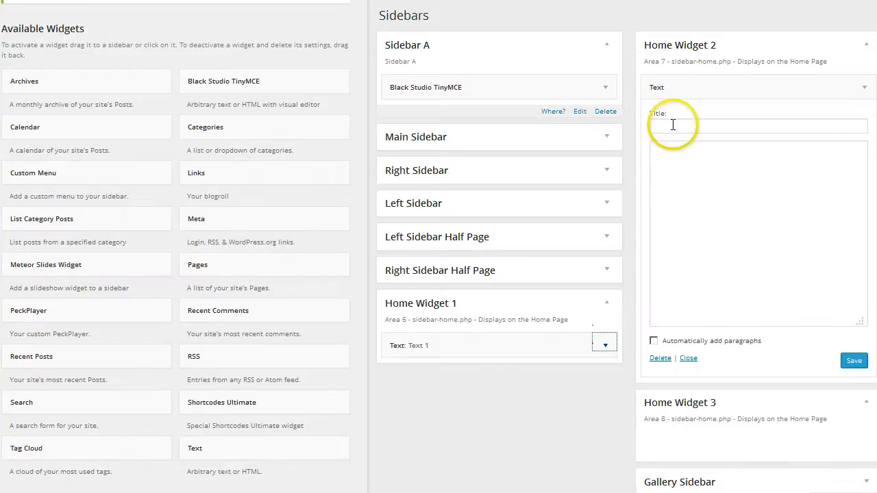
{"action": "left_click", "coordinate": [673, 126]}
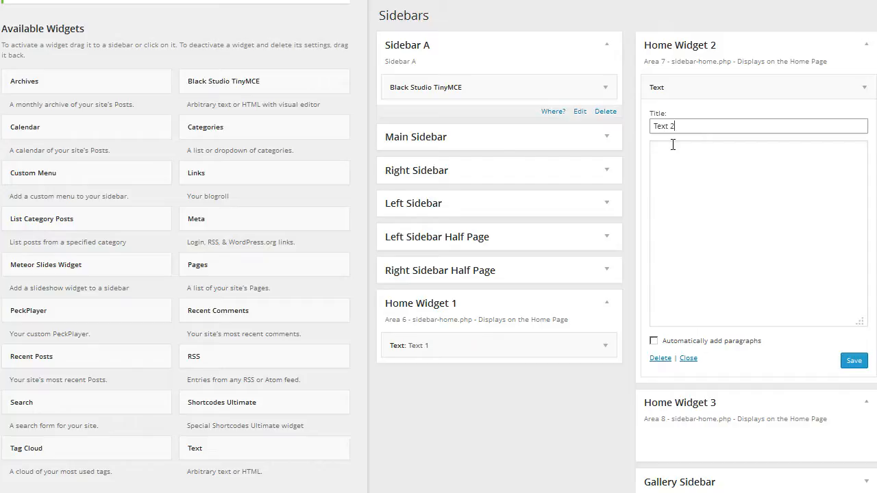
Step: Paste the "Typi non habent" passage into the Text 2 widget, delete its last paragraph starting "parum claram", then save and collapse the widget
{"action": "left_click", "coordinate": [672, 145]}
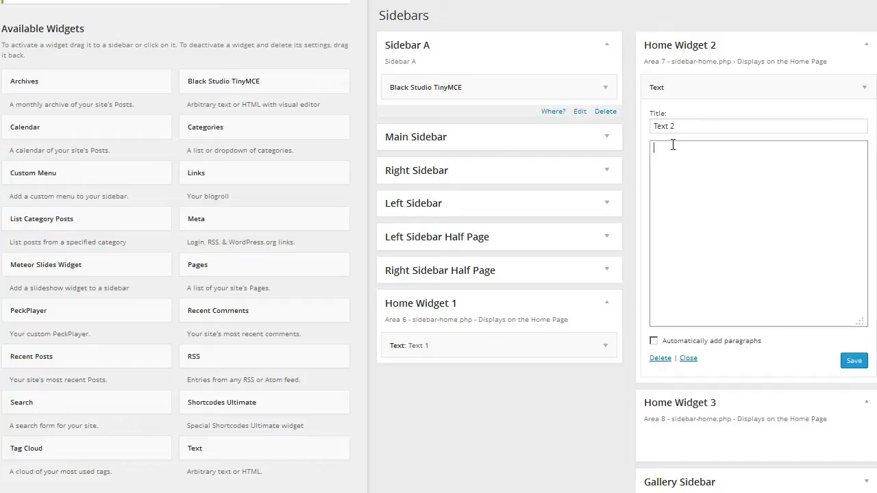
{"action": "type", "text": "Typi non habent claritatem insitam; est usus legentis in iis qui facit eorum claritatem. Investigationes demonstraverunt lectores legere me lius quod ii legunt  saepius. Claritas est etiam processus dynamicus, qui sequitur mutationem consuetudium lectorum. Mirum est notare quam littera gothica, quam nunc putamus  parum claram, anteposuerit litterarum formas humanitatis per seacula quarta decima et quinta decima."}
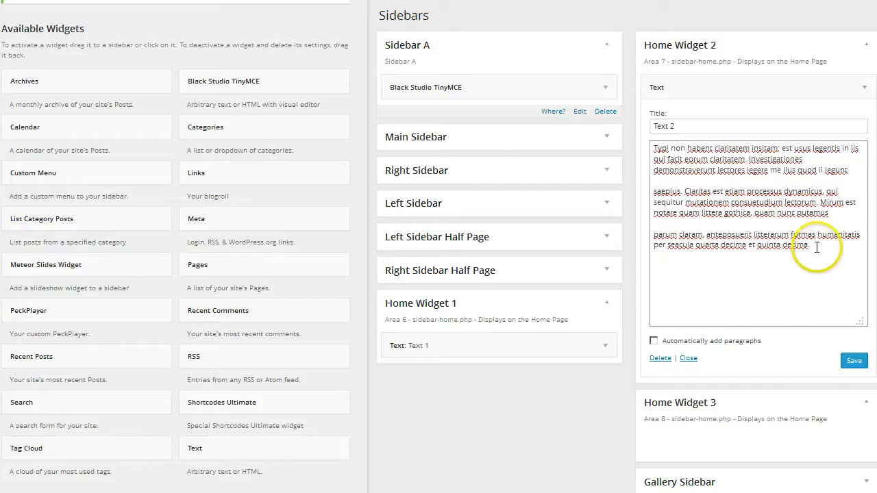
{"action": "left_click_drag", "start_coordinate": [811, 246], "coordinate": [636, 234]}
{"action": "key", "text": "BackSpace"}
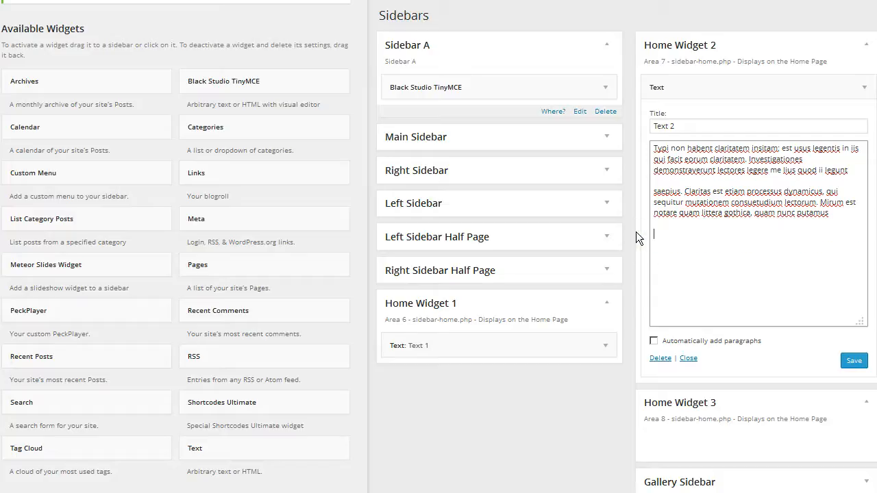
{"action": "left_click", "coordinate": [853, 362]}
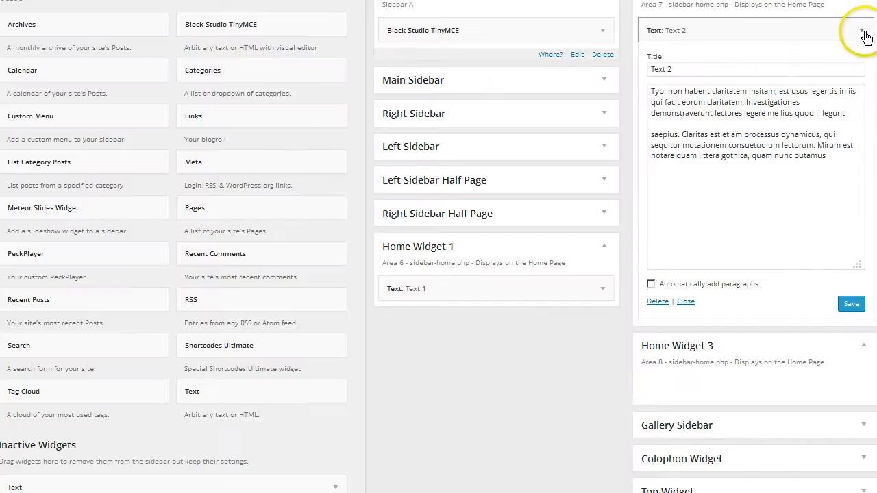
{"action": "left_click", "coordinate": [863, 32]}
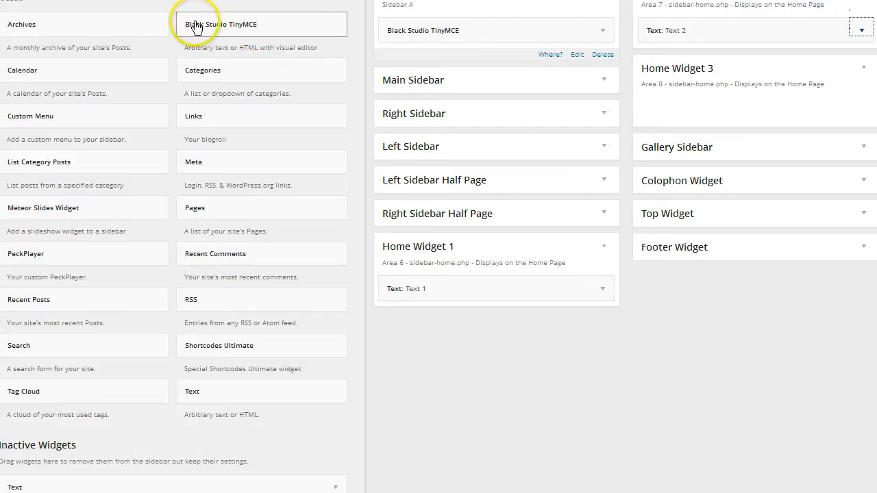
Step: Add a Black Studio TinyMCE widget to the Home Widget 3 area and title it "Text 3"
{"action": "left_click_drag", "start_coordinate": [194, 23], "coordinate": [654, 105]}
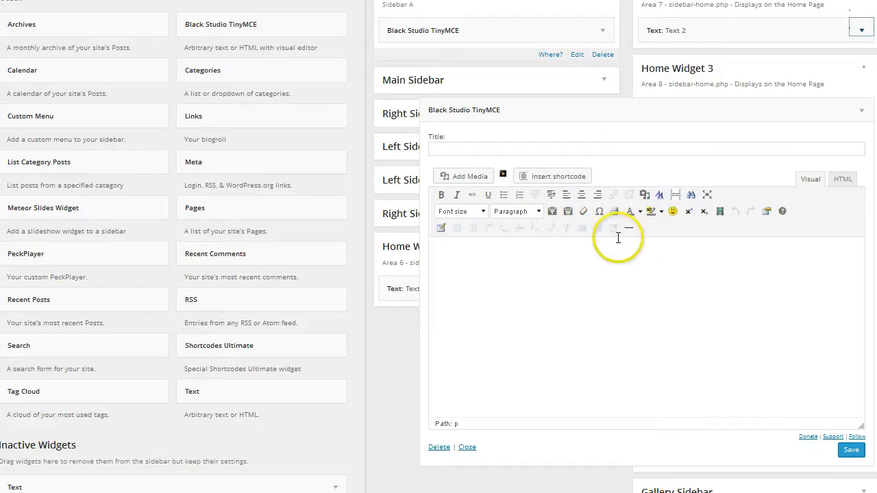
{"action": "left_click", "coordinate": [436, 147]}
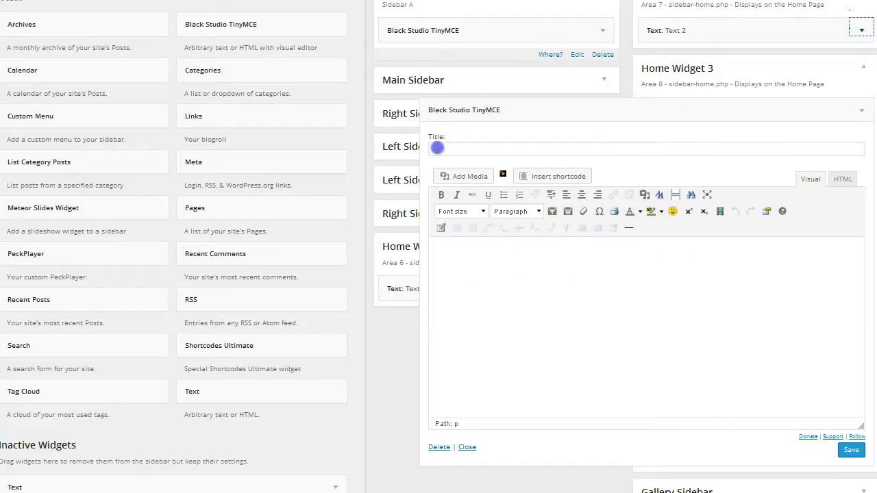
{"action": "type", "text": "Text 3"}
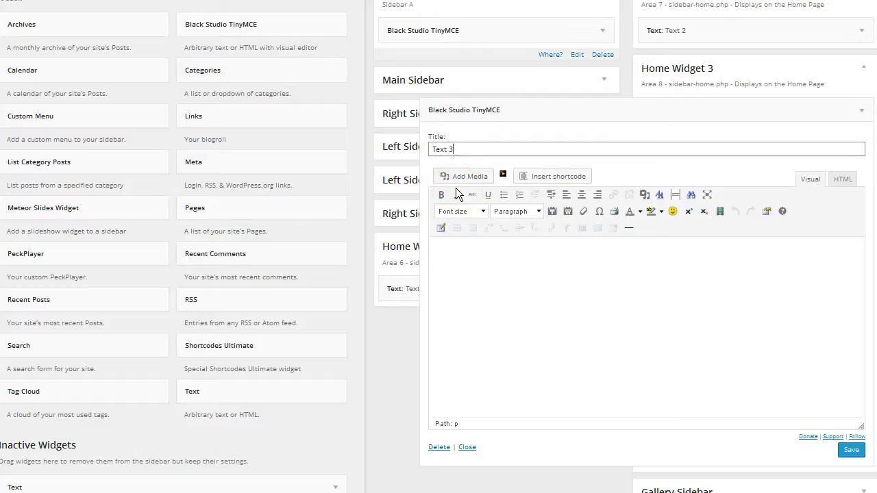
Step: Insert the padlock image from the media library into the body of the Text 3 widget
{"action": "left_click", "coordinate": [455, 254]}
{"action": "left_click", "coordinate": [464, 177]}
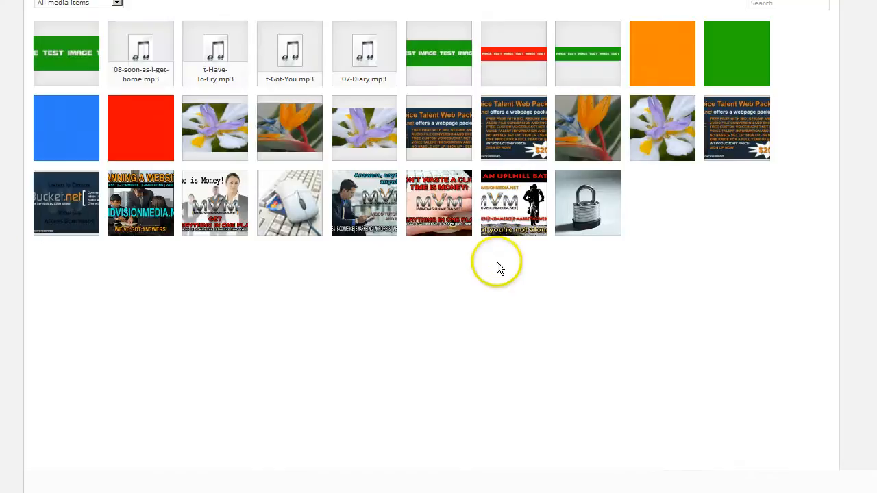
{"action": "left_click", "coordinate": [579, 205]}
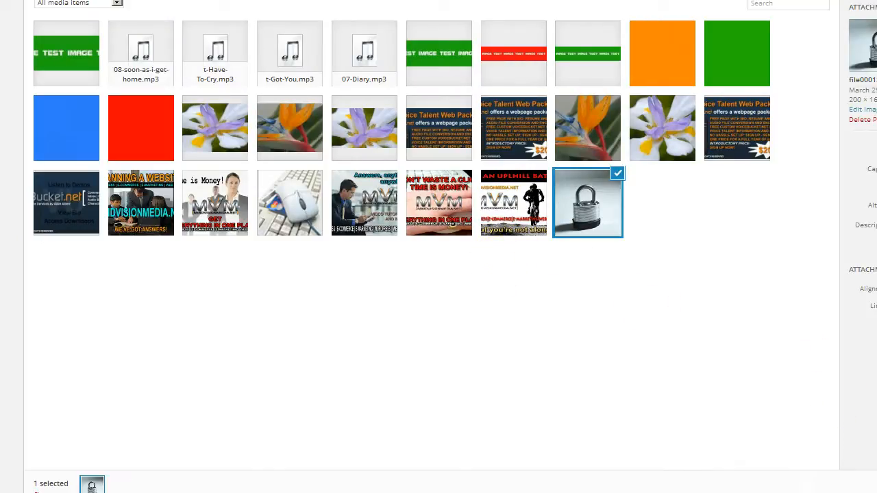
{"action": "left_click", "coordinate": [876, 488]}
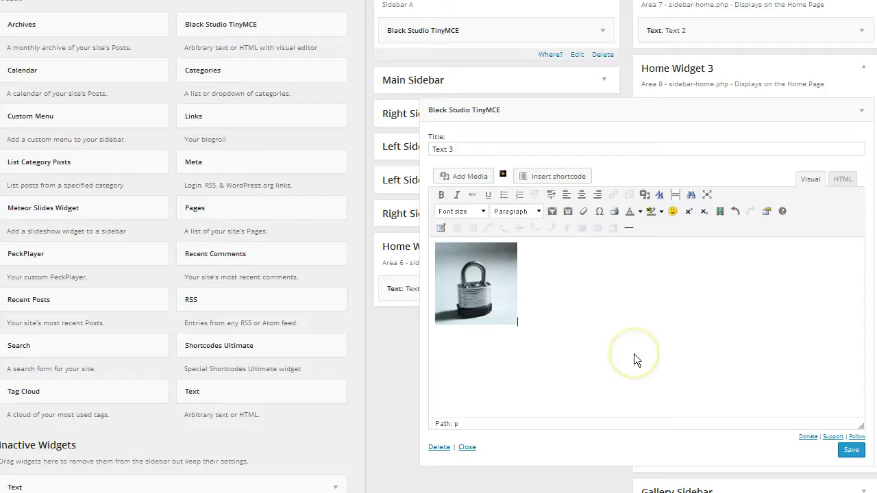
Step: Paste the full "Typi non habent" passage after the padlock image, then save and close the Text 3 widget
{"action": "type", "text": "Typi non habent claritatem insitam; est usus legentis in iis qui facit eorum claritatem. Investigationes demonstraverunt lectores legere me lius quod ii legunt  saepius. Claritas est etiam processus dynamicus, qui sequitur mutationem consuetudium lectorum. Mirum est notare quam littera gothica, quam nunc putamus  parum claram, anteposuerit litterarum formas humanitatis per seacula quarta decima et quinta decima."}
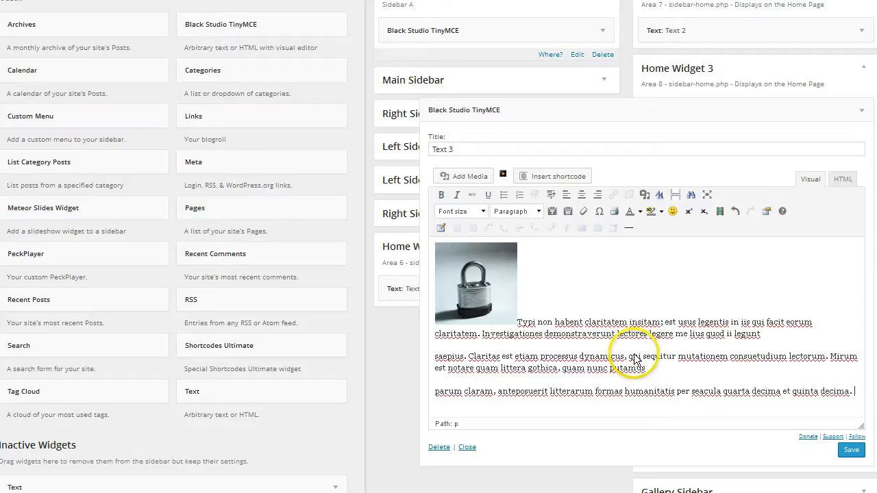
{"action": "left_click", "coordinate": [851, 450]}
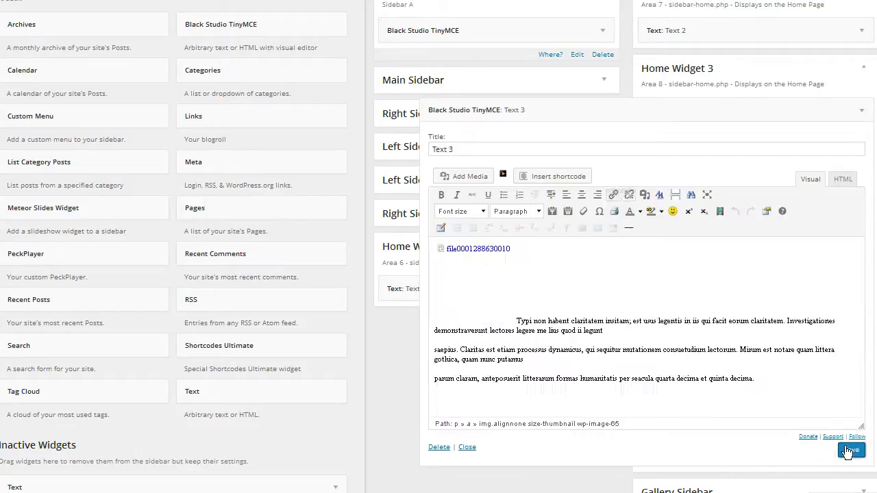
{"action": "left_click", "coordinate": [467, 447]}
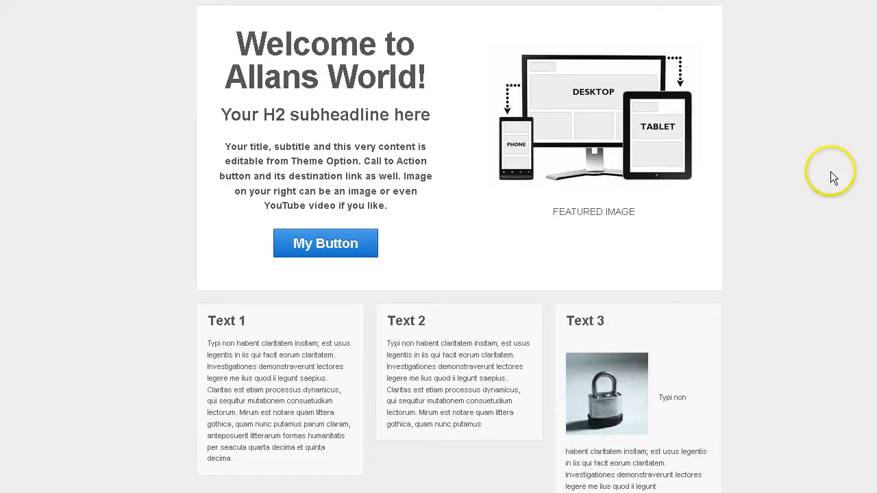
Step: Return to the widget management page and replace the Text 1 widget in Home Widget 1 with a Shortcodes Ultimate widget
{"action": "scroll", "coordinate": [830, 171], "scroll_direction": "down", "scroll_amount": 3}
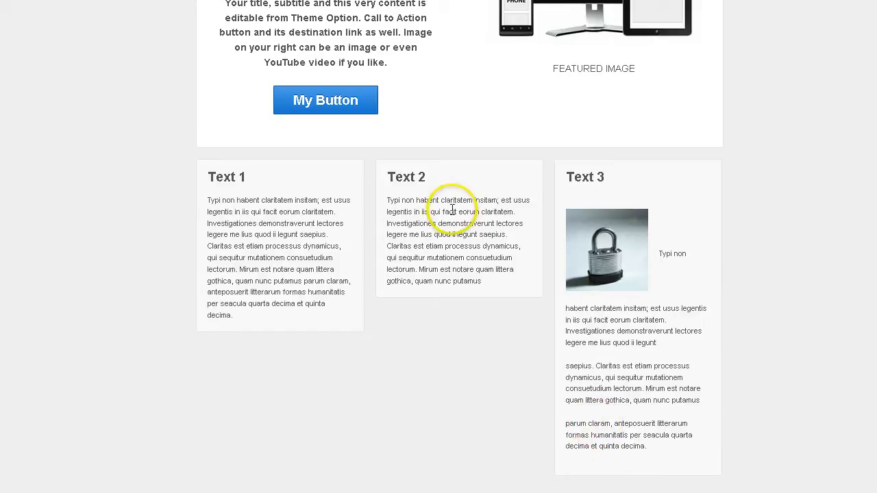
{"action": "key", "text": "ctrl+Tab"}
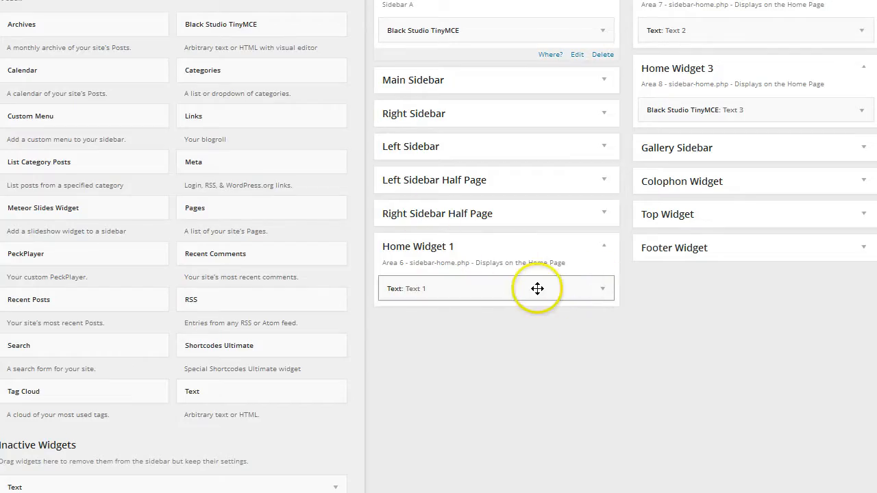
{"action": "left_click", "coordinate": [601, 289]}
{"action": "scroll", "coordinate": [497, 372], "scroll_direction": "down", "scroll_amount": 2}
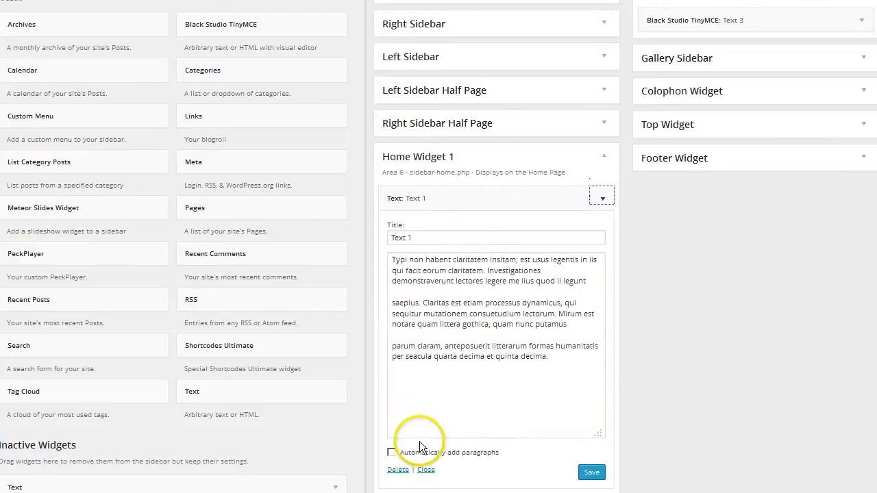
{"action": "left_click", "coordinate": [398, 470]}
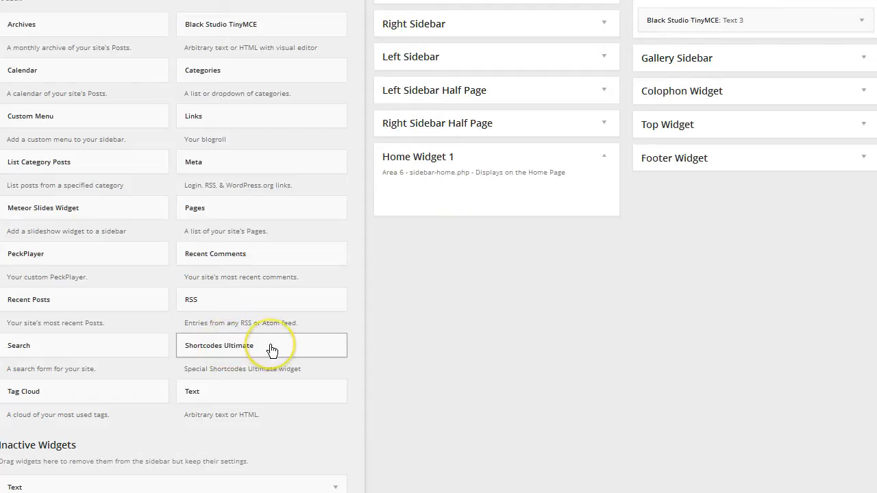
{"action": "left_click", "coordinate": [217, 351]}
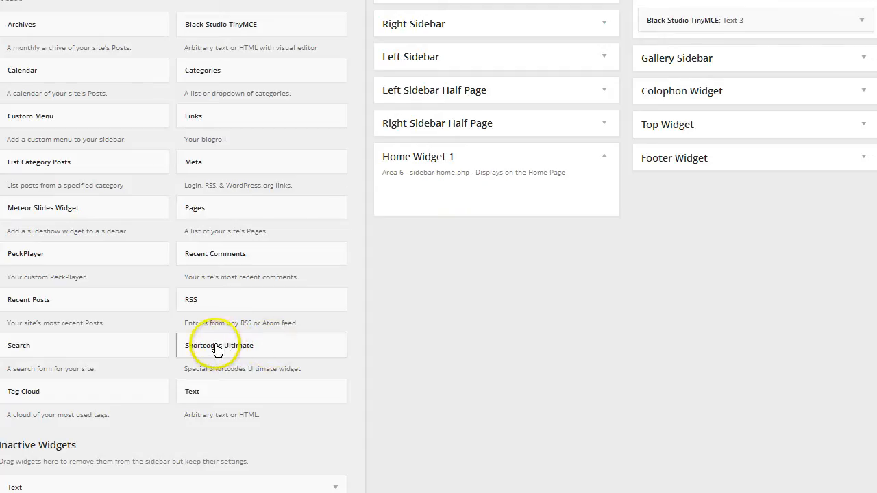
{"action": "left_click_drag", "start_coordinate": [217, 350], "coordinate": [424, 197]}
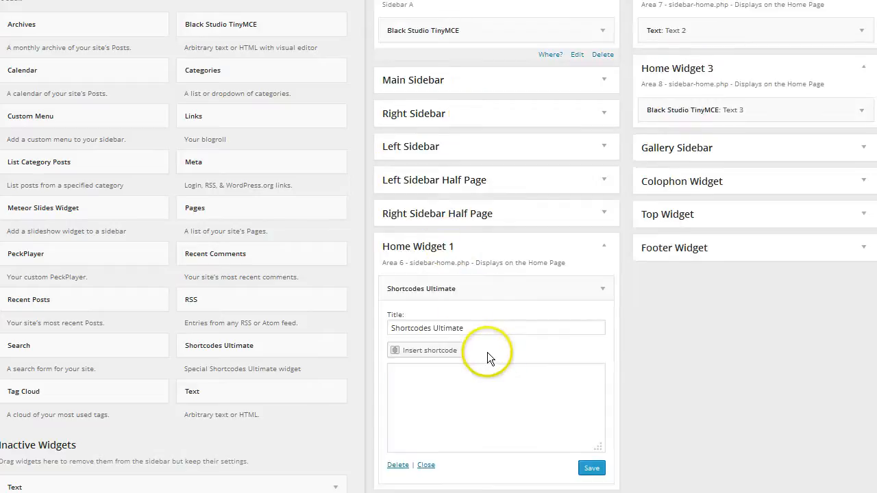
Step: Insert a Dummy image shortcode with the People theme into the Shortcodes Ultimate widget, then save and close the widget
{"action": "left_click", "coordinate": [432, 351]}
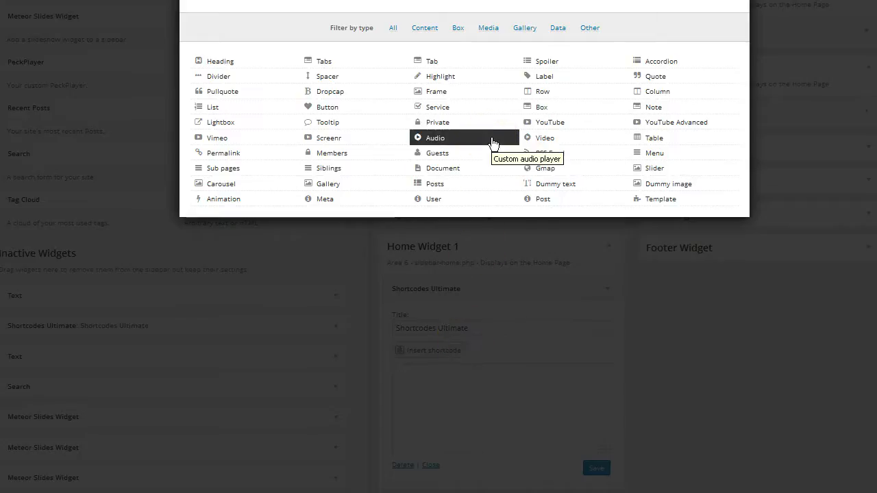
{"action": "left_click", "coordinate": [651, 184]}
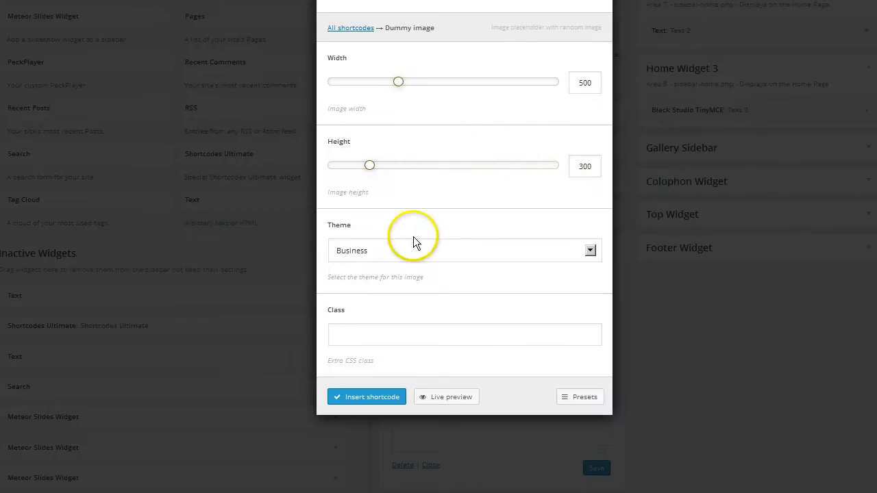
{"action": "left_click", "coordinate": [587, 252]}
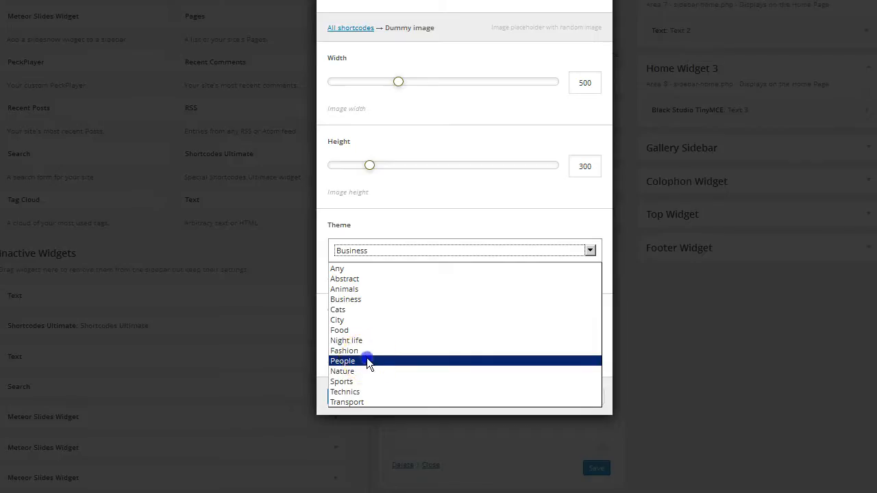
{"action": "left_click", "coordinate": [367, 361]}
{"action": "left_click", "coordinate": [386, 399]}
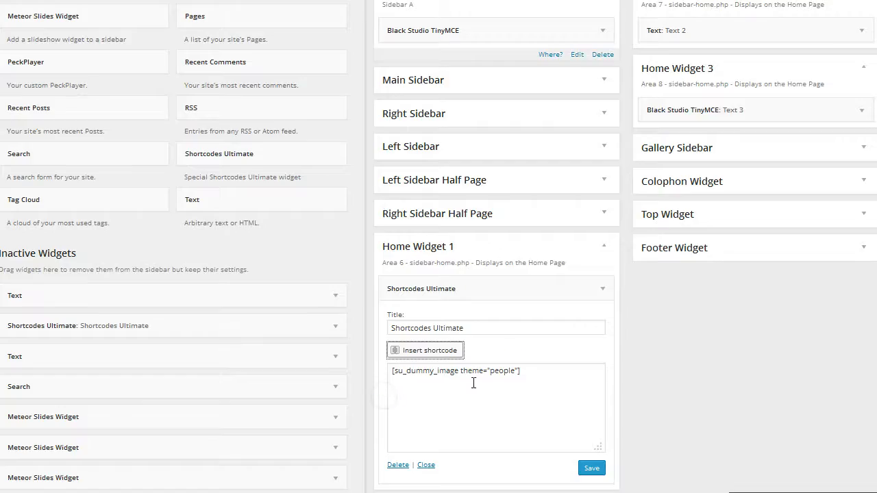
{"action": "left_click", "coordinate": [586, 471]}
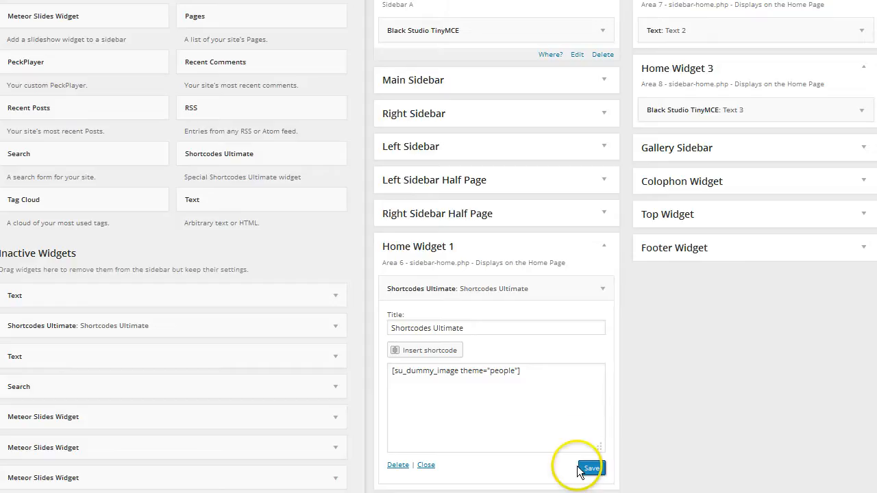
{"action": "left_click", "coordinate": [425, 465]}
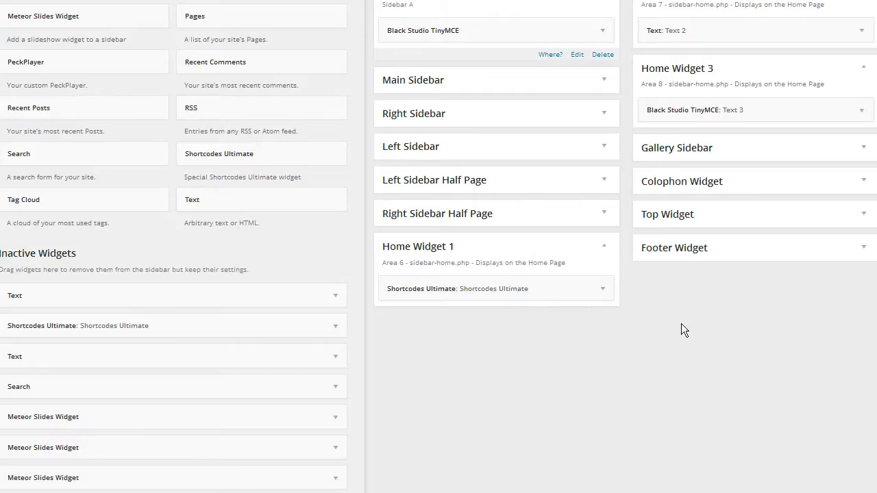
Step: Replace the Text 2 widget in Home Widget 2 with a Black Studio TinyMCE widget and collapse it
{"action": "scroll", "coordinate": [681, 324], "scroll_direction": "up", "scroll_amount": 3}
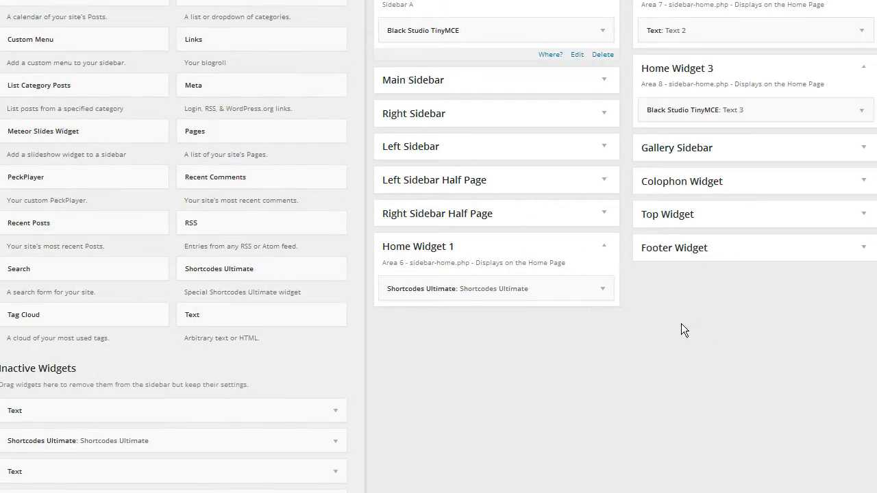
{"action": "scroll", "coordinate": [681, 323], "scroll_direction": "down", "scroll_amount": 4}
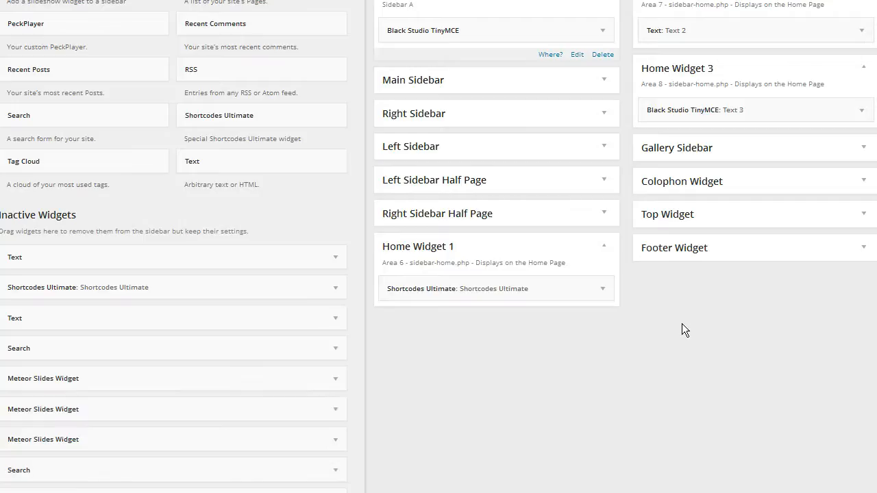
{"action": "scroll", "coordinate": [682, 323], "scroll_direction": "down", "scroll_amount": 5}
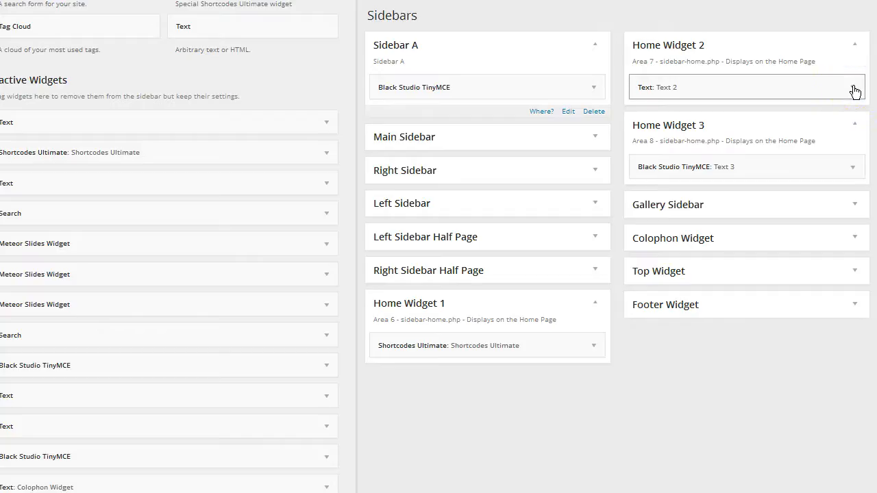
{"action": "left_click", "coordinate": [854, 87]}
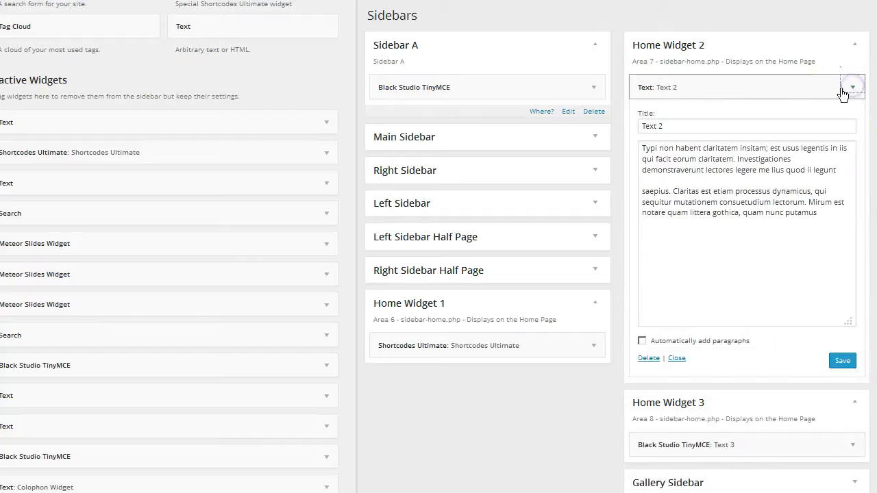
{"action": "left_click", "coordinate": [644, 358]}
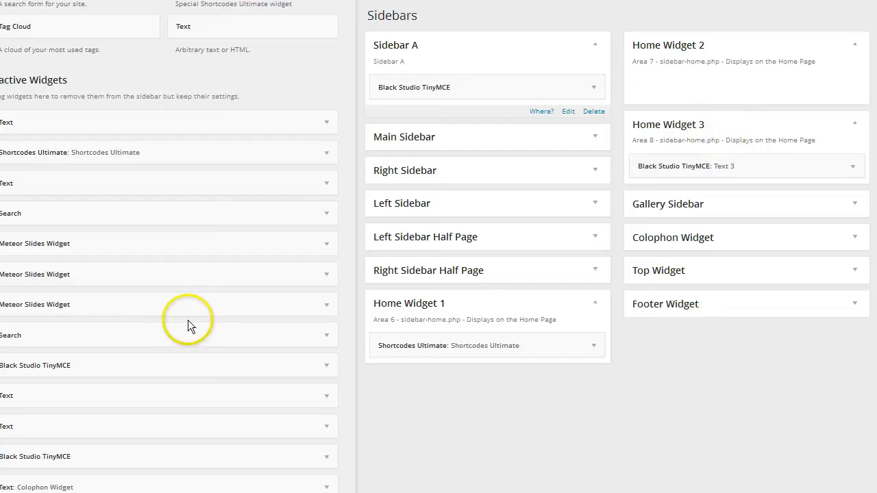
{"action": "scroll", "coordinate": [188, 320], "scroll_direction": "up", "scroll_amount": 8}
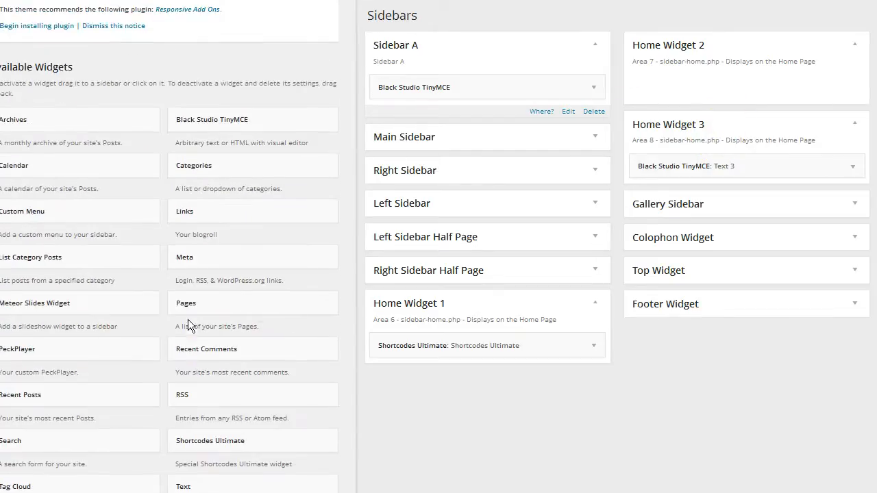
{"action": "left_click_drag", "start_coordinate": [199, 118], "coordinate": [660, 71]}
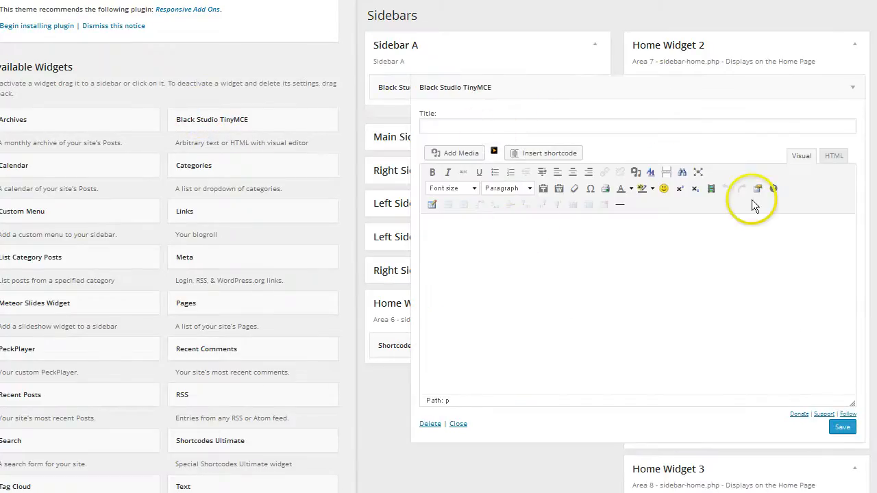
{"action": "left_click", "coordinate": [851, 87]}
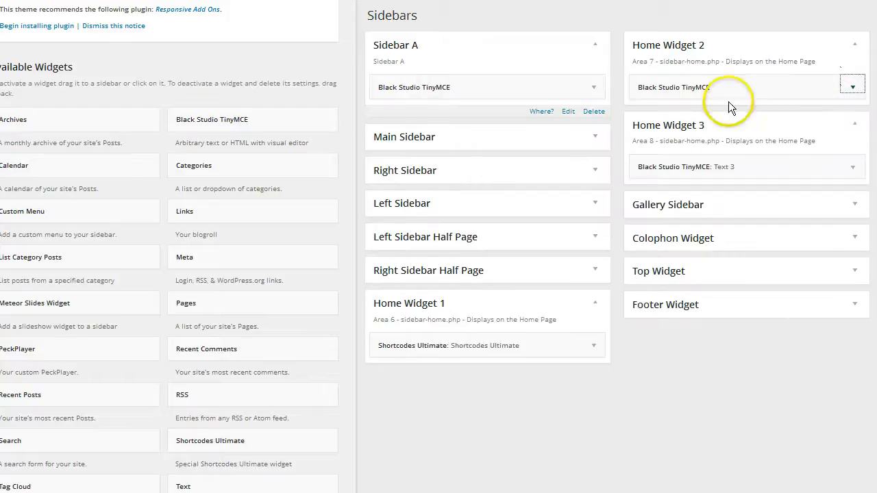
Step: Add a second Black Studio TinyMCE widget below the first in Home Widget 2 and set up a table with 1 column and 1 row
{"action": "left_click_drag", "start_coordinate": [290, 121], "coordinate": [757, 118]}
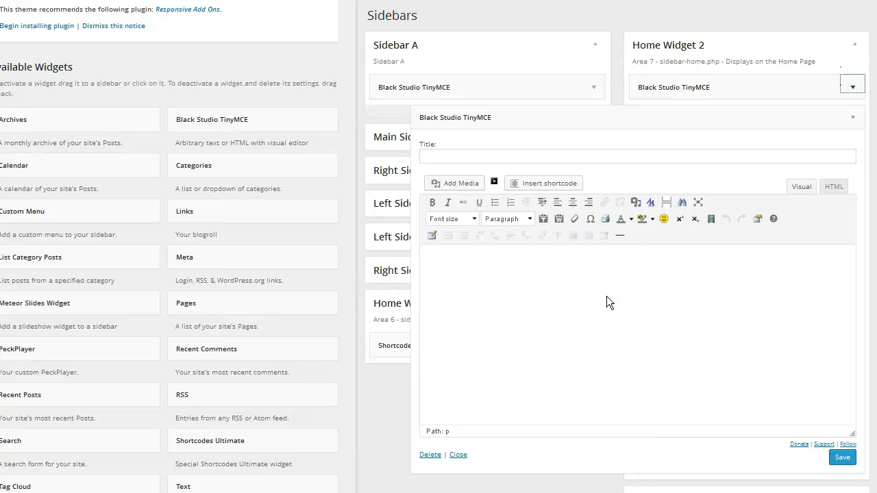
{"action": "left_click", "coordinate": [432, 236]}
{"action": "left_click_drag", "start_coordinate": [422, 236], "coordinate": [405, 236]}
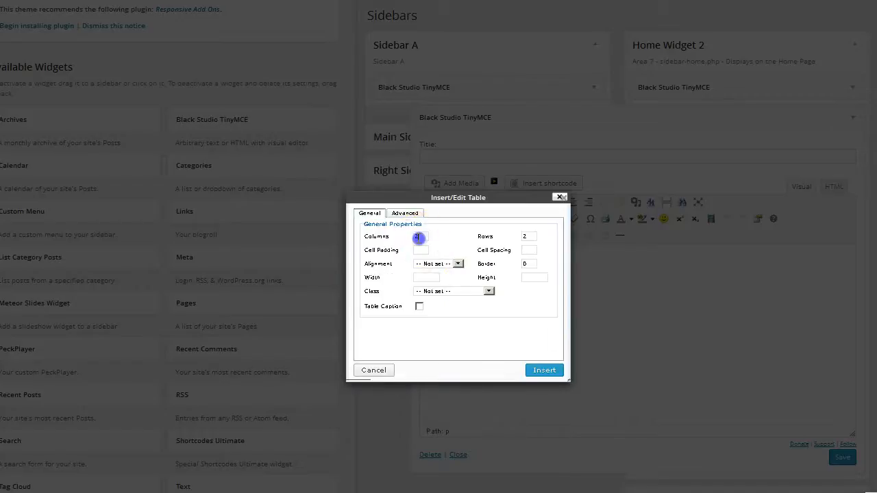
{"action": "type", "text": "1"}
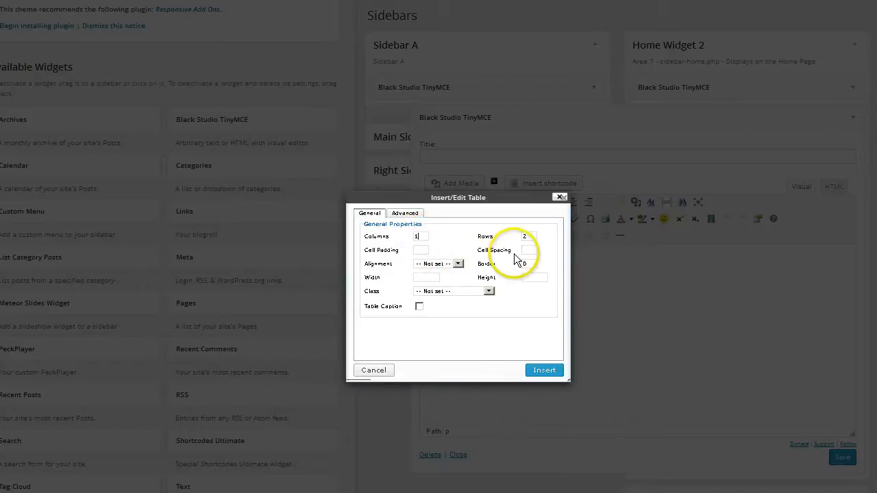
{"action": "left_click_drag", "start_coordinate": [532, 236], "coordinate": [501, 240]}
{"action": "type", "text": "1"}
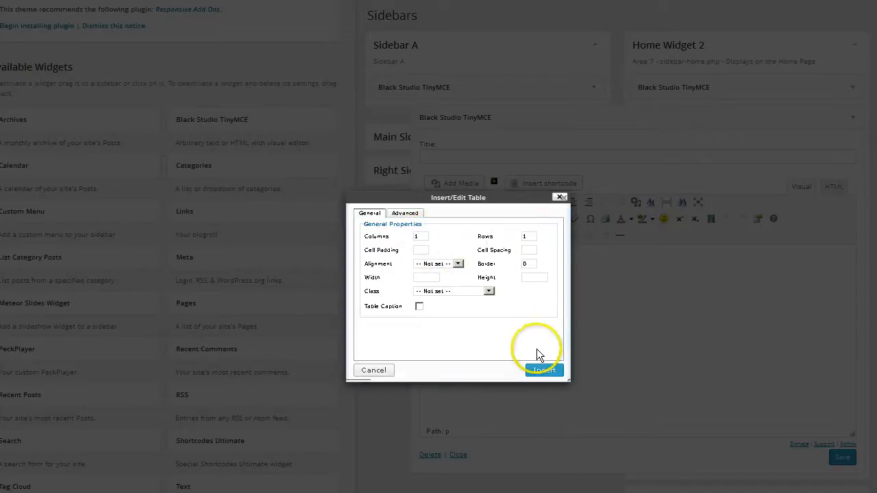
Step: Give the table the yellow background color #f5dd09, insert it, then save and close the second Home Widget 2 widget
{"action": "left_click", "coordinate": [411, 215]}
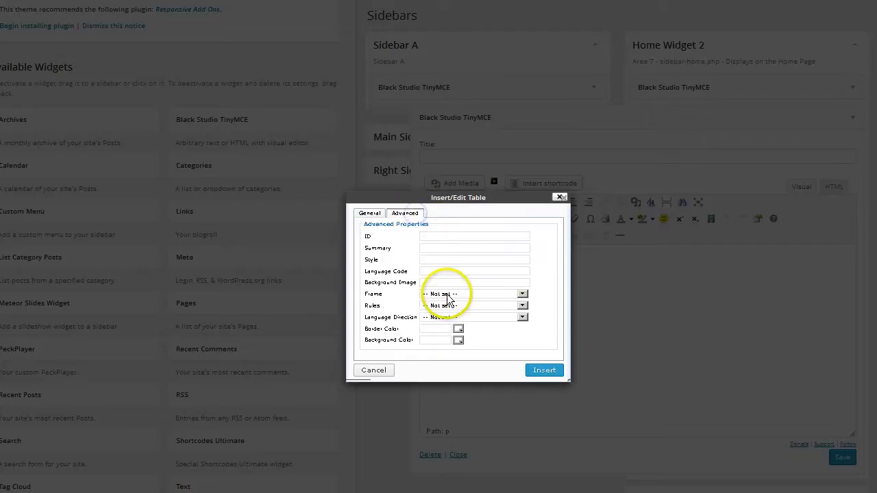
{"action": "left_click", "coordinate": [457, 341]}
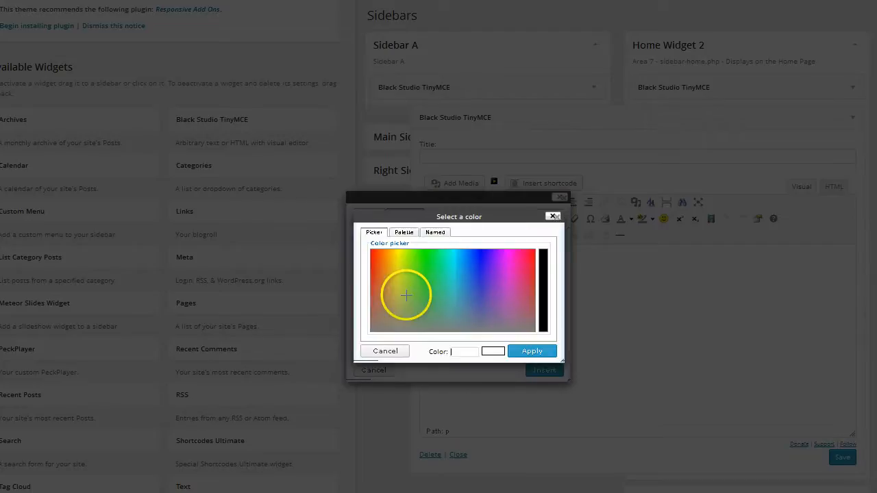
{"action": "left_click", "coordinate": [395, 257]}
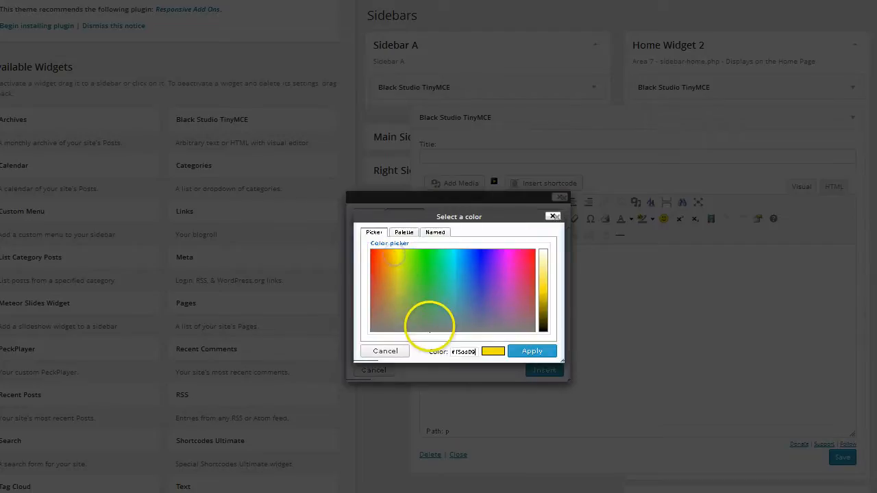
{"action": "left_click", "coordinate": [516, 355]}
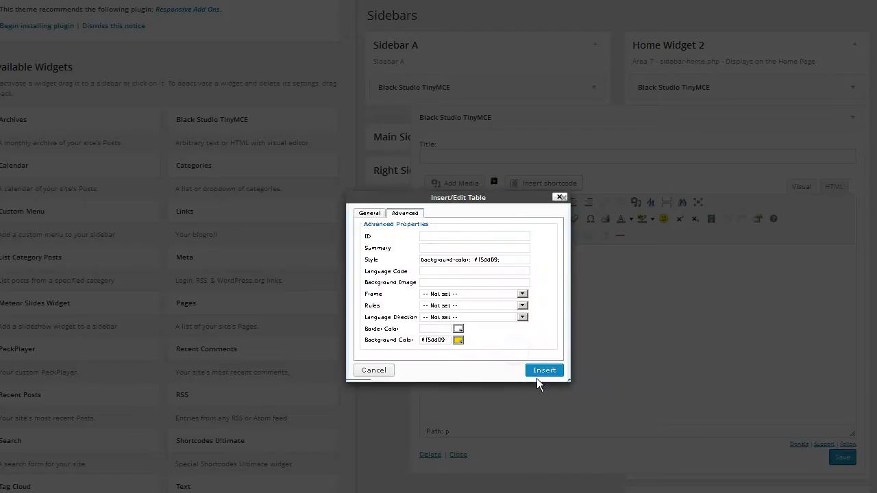
{"action": "left_click", "coordinate": [539, 371]}
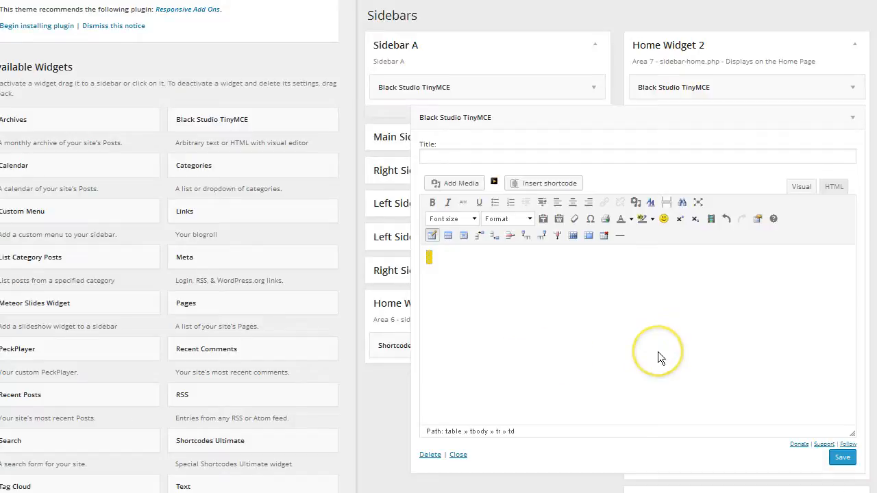
{"action": "left_click", "coordinate": [842, 457]}
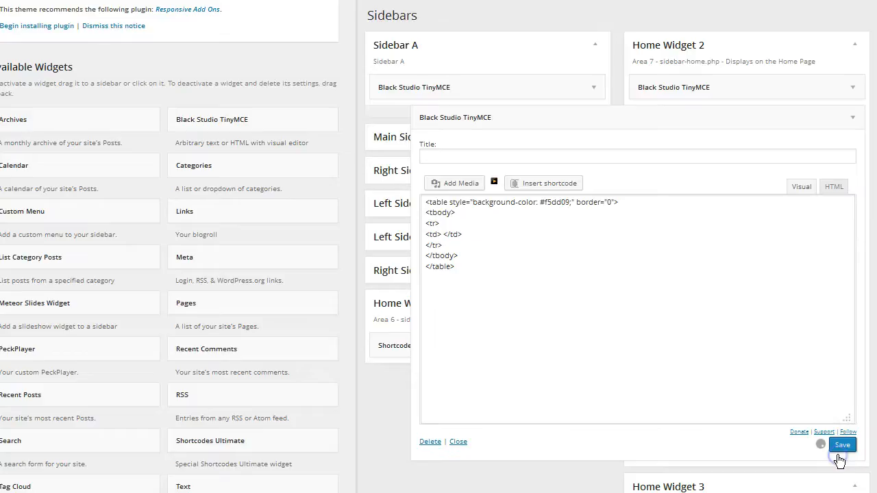
{"action": "left_click", "coordinate": [458, 455]}
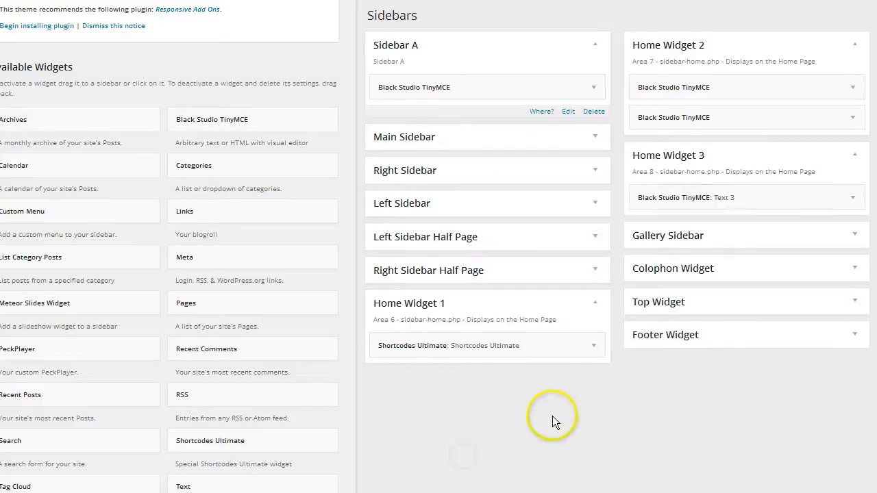
Step: Open the first Black Studio TinyMCE widget in Home Widget 2 and set up a table with 1 column and 1 row
{"action": "left_click", "coordinate": [852, 88]}
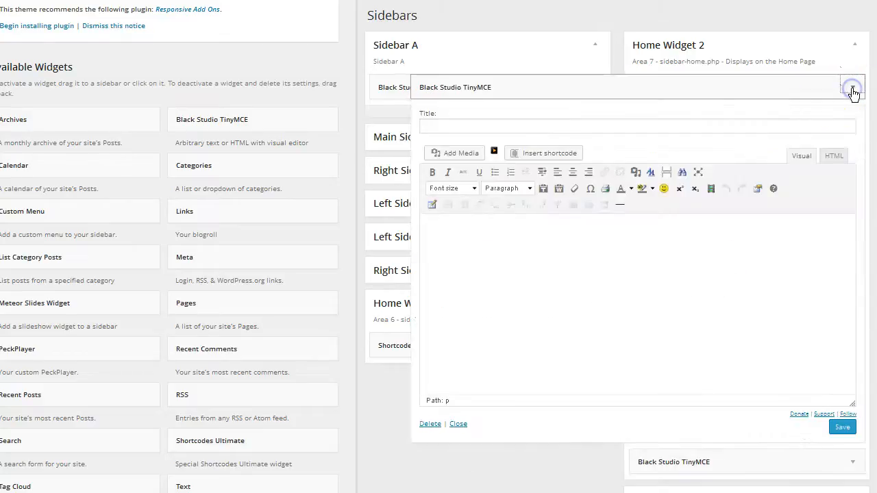
{"action": "left_click", "coordinate": [432, 204]}
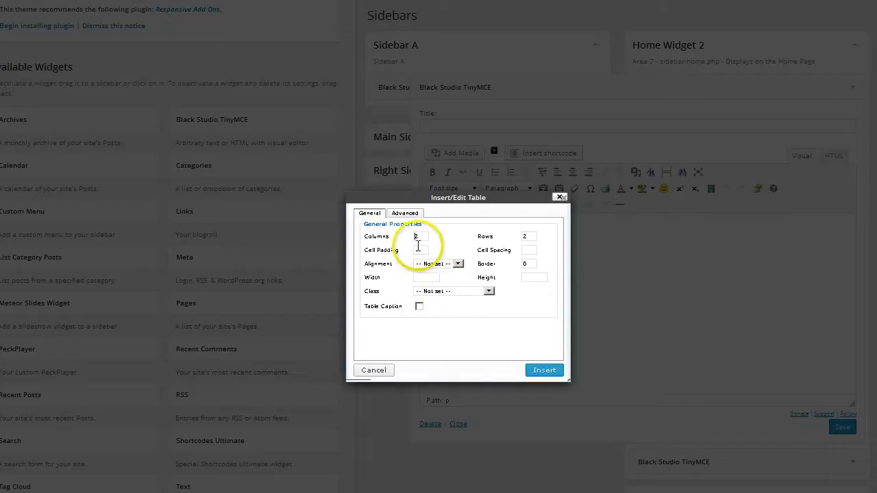
{"action": "left_click_drag", "start_coordinate": [417, 236], "coordinate": [396, 236]}
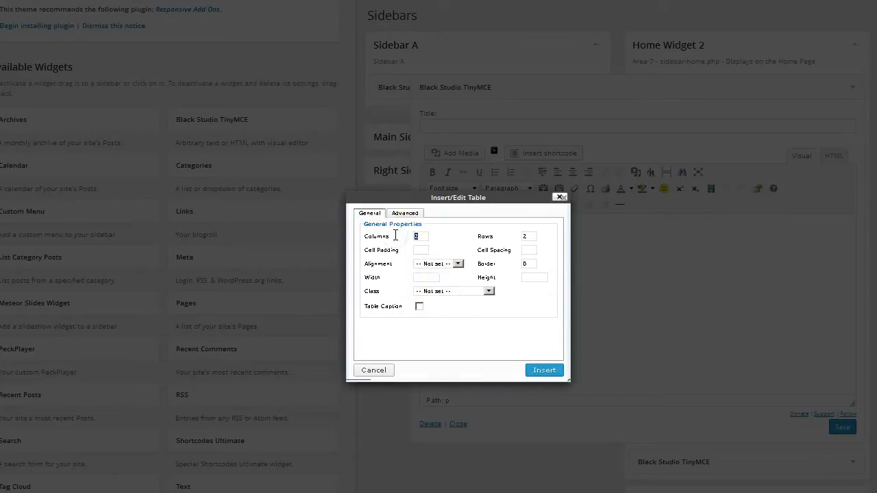
{"action": "type", "text": "1"}
{"action": "left_click_drag", "start_coordinate": [525, 236], "coordinate": [495, 236]}
{"action": "type", "text": "1"}
Step: Give the table a cyan background color, insert it, then save and close the first Home Widget 2 widget
{"action": "left_click", "coordinate": [403, 214]}
{"action": "left_click", "coordinate": [455, 341]}
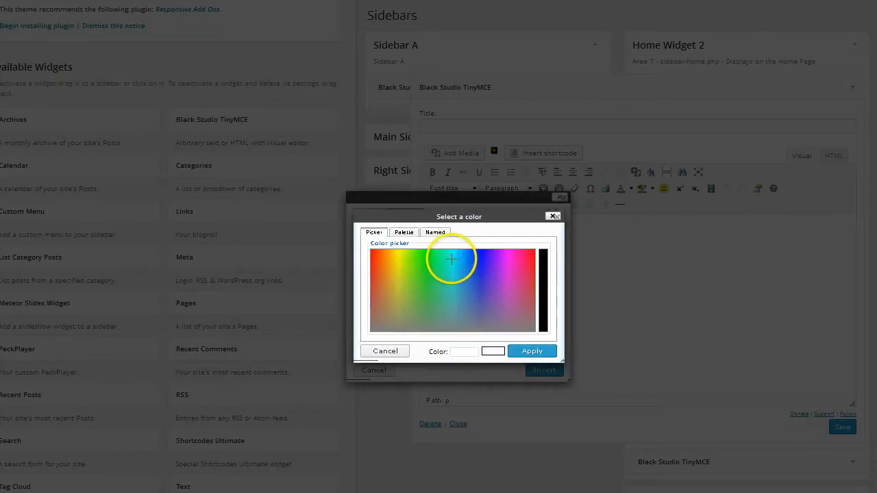
{"action": "left_click", "coordinate": [452, 260]}
{"action": "left_click", "coordinate": [521, 352]}
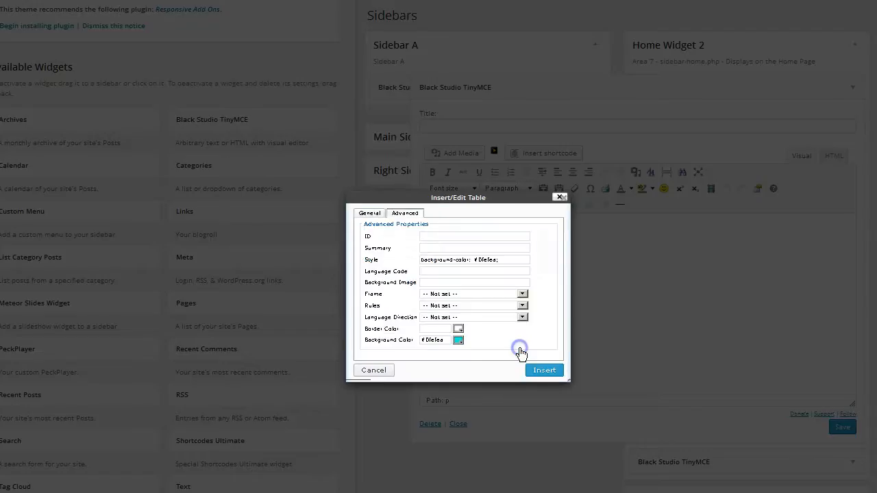
{"action": "left_click", "coordinate": [532, 370]}
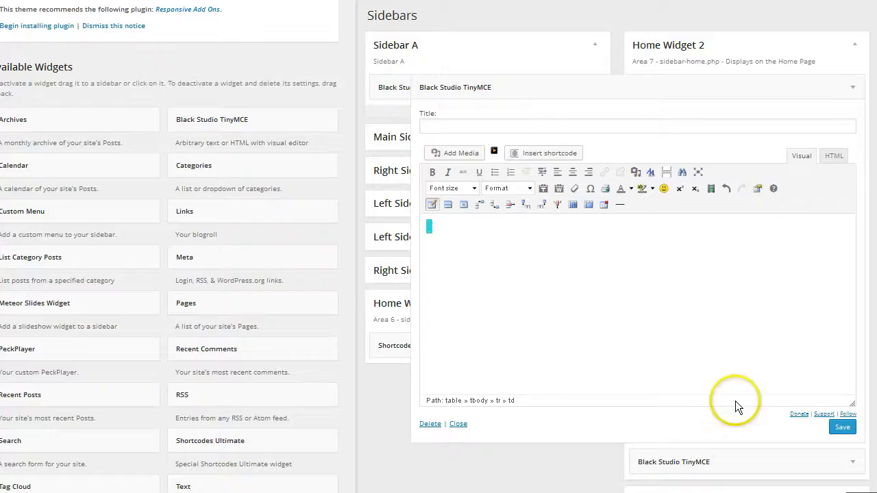
{"action": "left_click", "coordinate": [842, 426]}
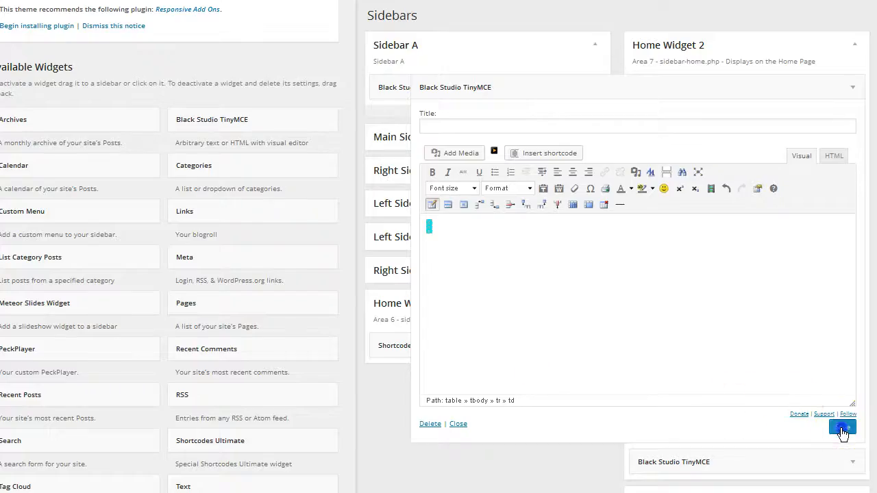
{"action": "left_click", "coordinate": [456, 424]}
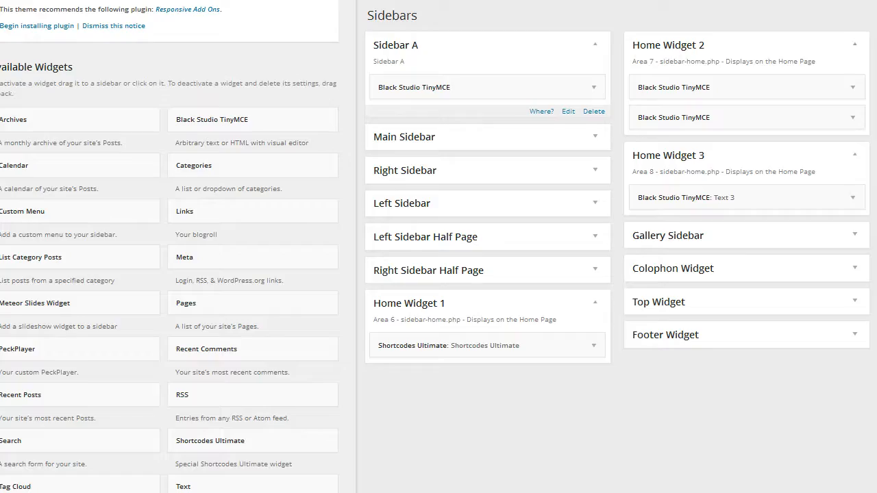
Step: Align the padlock image to the left in Home Widget 3's Text 3 widget and save the widget
{"action": "left_click_drag", "start_coordinate": [658, 43], "coordinate": [694, 117]}
{"action": "left_click", "coordinate": [853, 197]}
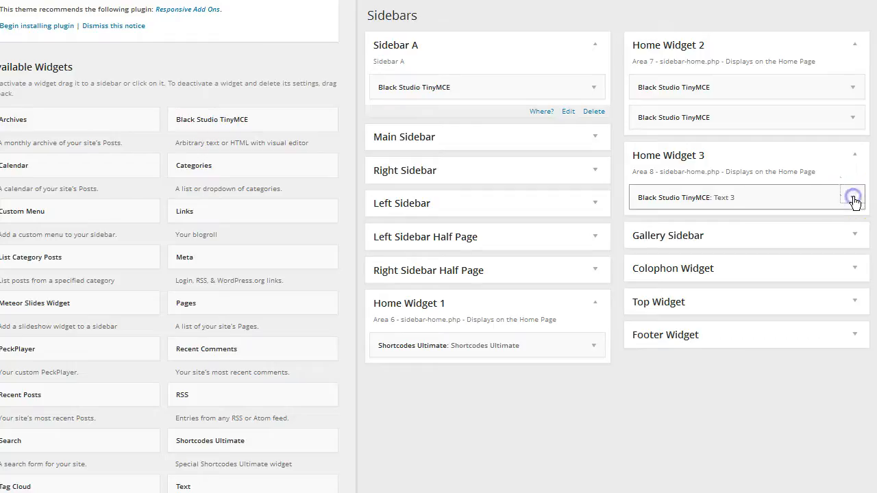
{"action": "left_click", "coordinate": [617, 332]}
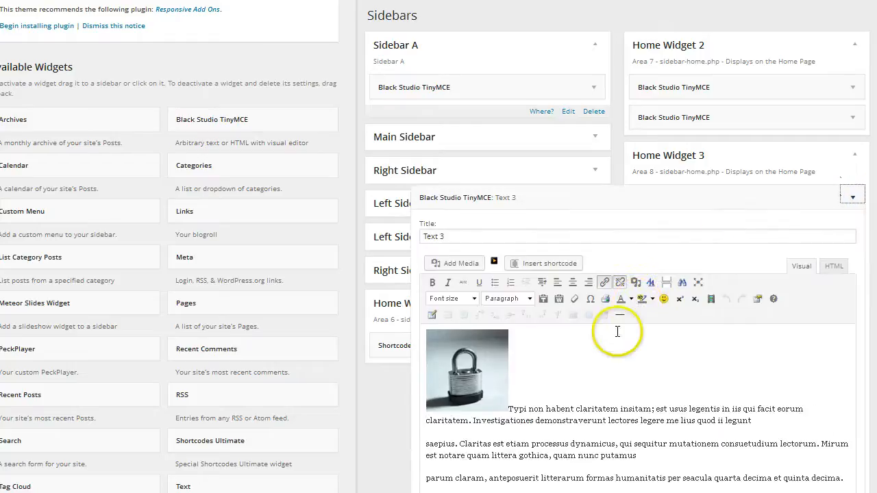
{"action": "left_click", "coordinate": [495, 381]}
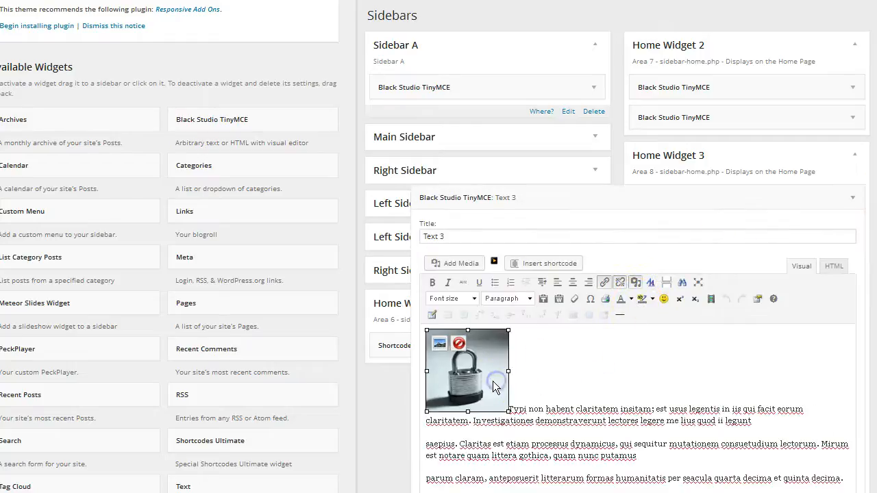
{"action": "left_click", "coordinate": [439, 343]}
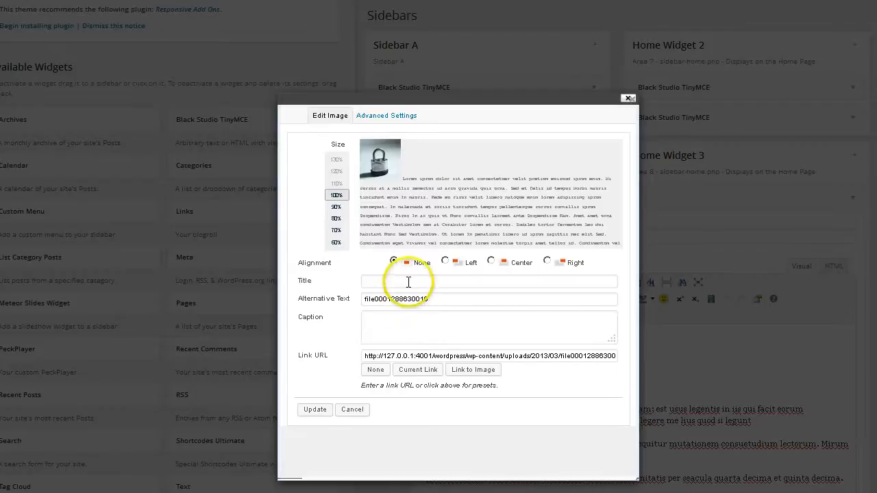
{"action": "left_click", "coordinate": [446, 263]}
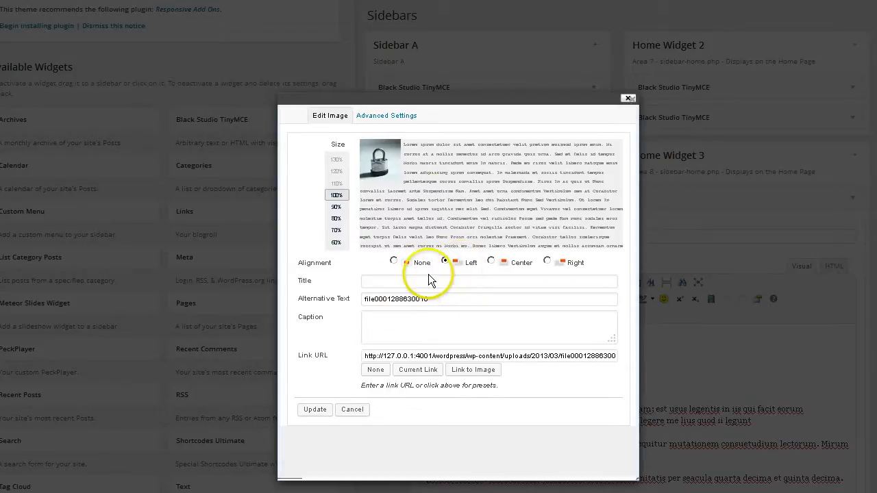
{"action": "left_click", "coordinate": [314, 410]}
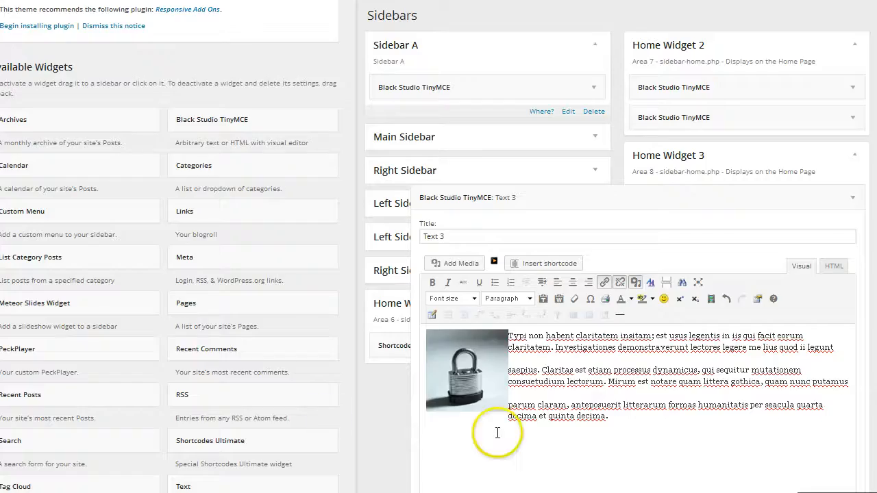
{"action": "scroll", "coordinate": [792, 470], "scroll_direction": "down", "scroll_amount": 3}
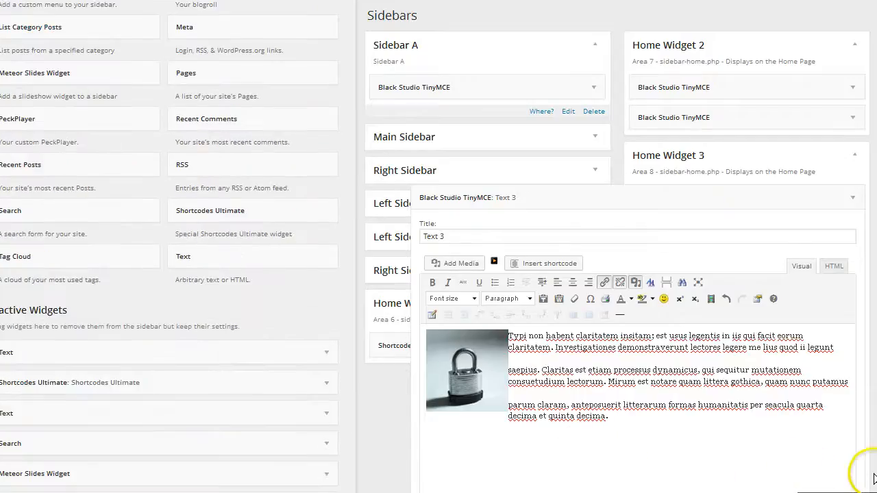
{"action": "left_click", "coordinate": [842, 449]}
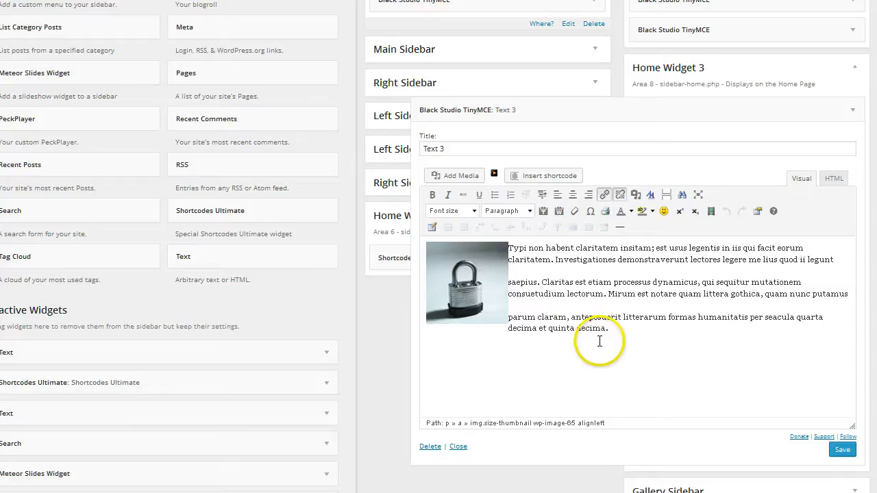
Step: Copy and remove the last two paragraphs of the Text 3 widget, save it, check the home page, and close the widget
{"action": "left_click_drag", "start_coordinate": [609, 330], "coordinate": [509, 282]}
{"action": "key", "text": "ctrl+c"}
{"action": "key", "text": "BackSpace"}
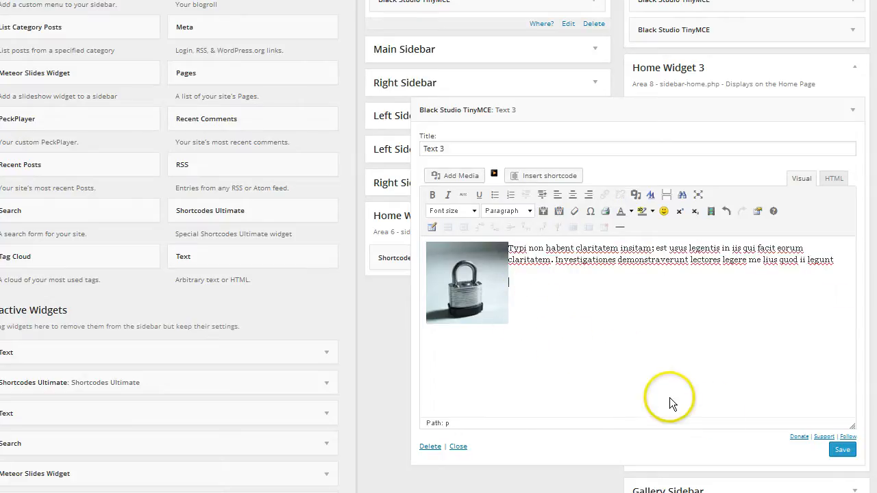
{"action": "left_click", "coordinate": [842, 450]}
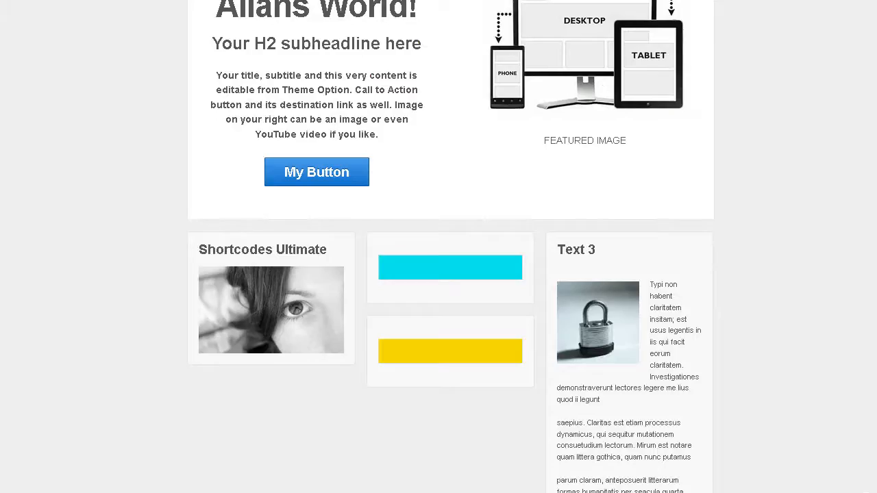
{"action": "scroll", "coordinate": [677, 152], "scroll_direction": "up", "scroll_amount": 2}
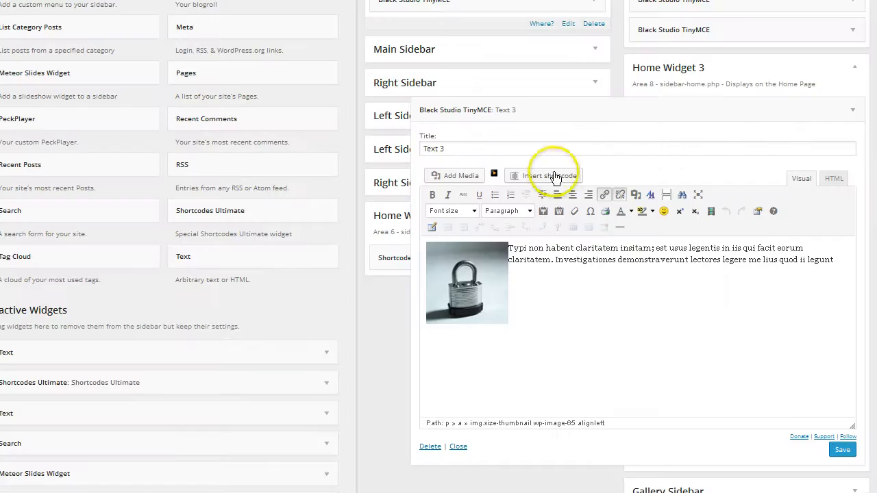
{"action": "left_click", "coordinate": [458, 446]}
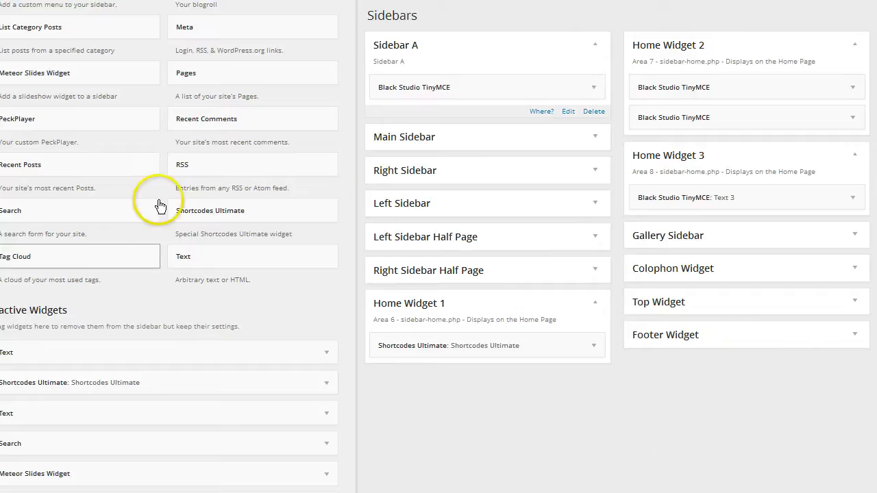
Step: Add a Black Studio TinyMCE widget below Text 3 in Home Widget 3 and fill it with the three paragraphs starting "Typi non habent claritatem insitam"
{"action": "scroll", "coordinate": [219, 262], "scroll_direction": "up", "scroll_amount": 3}
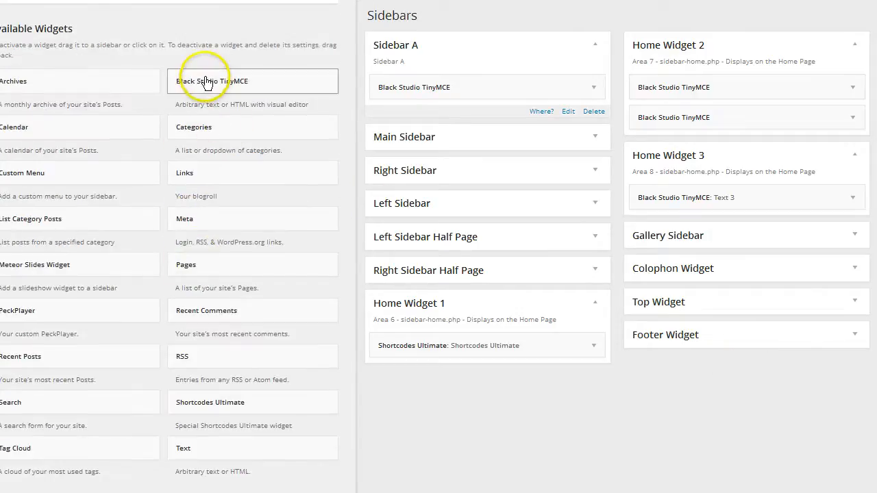
{"action": "left_click_drag", "start_coordinate": [210, 82], "coordinate": [678, 224]}
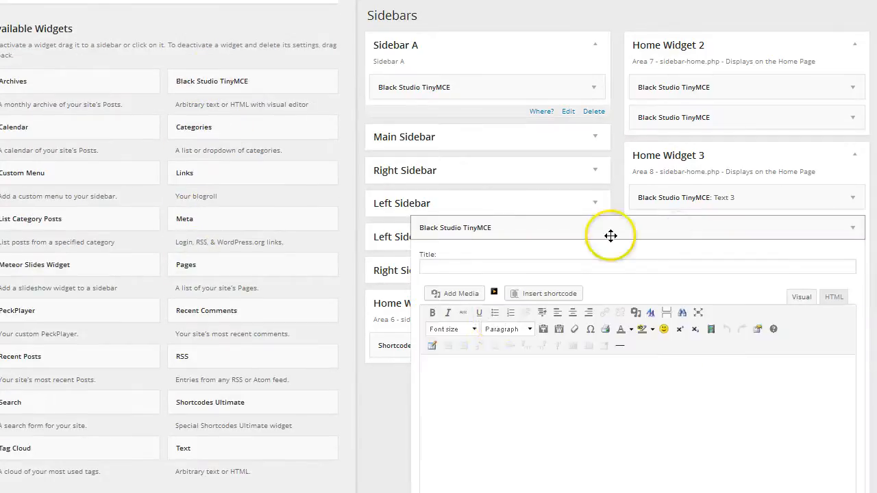
{"action": "left_click", "coordinate": [440, 376]}
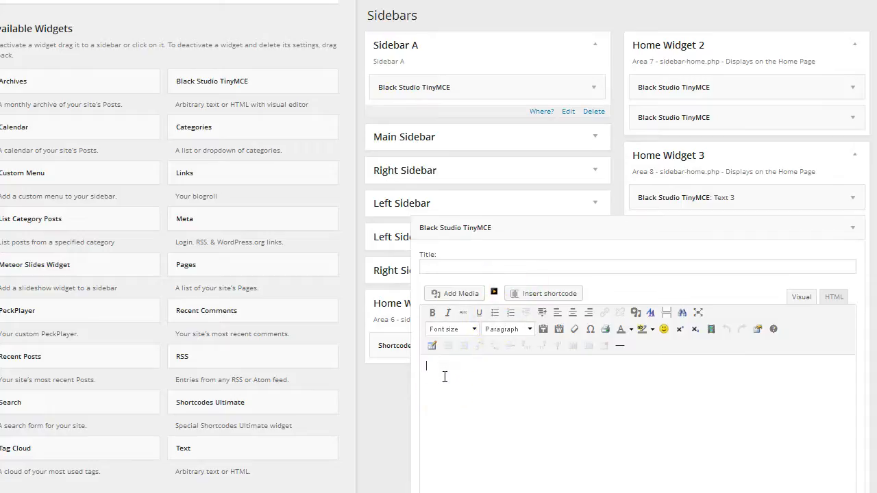
{"action": "type", "text": "Typi non habent claritatem insitam; est usus legentis in iis qui facit eorum claritatem. Investigationes demonstraverunt lectores legere me lius quod ii legunt  saepius. Claritas est etiam processus dynamicus, qui sequitur mutationem consuetudium lectorum. Mirum est notare quam littera gothica, quam nunc putamus  parum claram, anteposuerit litterarum formas humanitatis per seacula quarta decima et quinta decima."}
{"action": "left_click", "coordinate": [611, 473]}
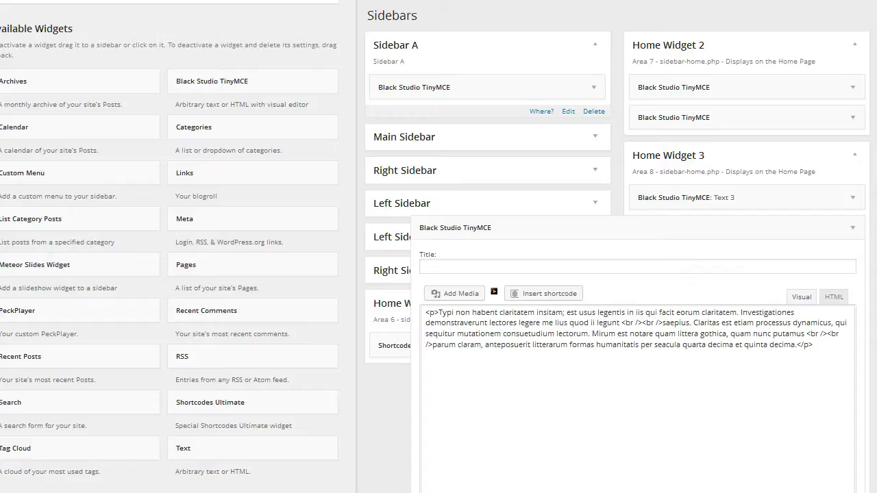
Step: Save the new untitled text widget in Home Widget 3 and collapse it
{"action": "scroll", "coordinate": [714, 486], "scroll_direction": "down", "scroll_amount": 3}
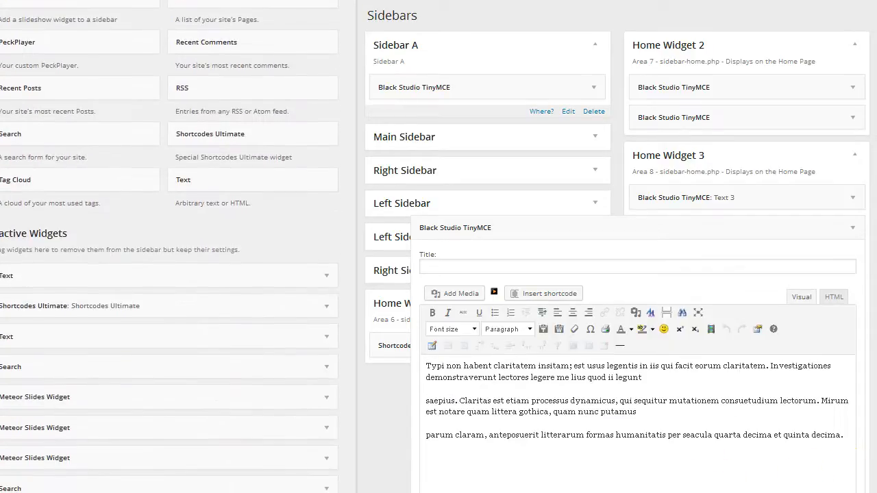
{"action": "scroll", "coordinate": [726, 487], "scroll_direction": "down", "scroll_amount": 3}
{"action": "left_click", "coordinate": [841, 421]}
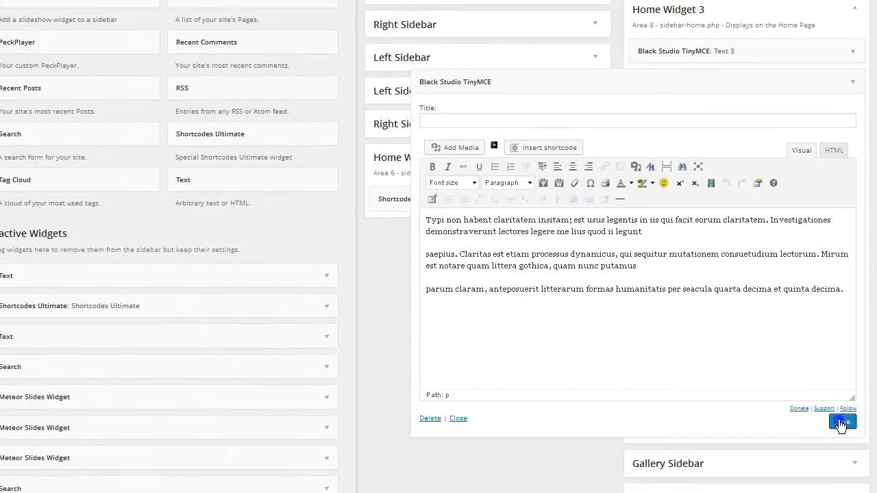
{"action": "left_click", "coordinate": [707, 357]}
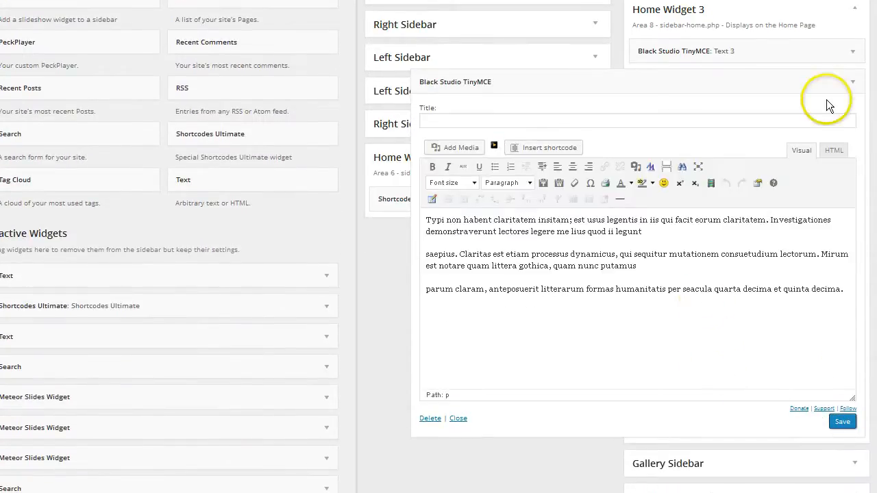
{"action": "left_click", "coordinate": [853, 82]}
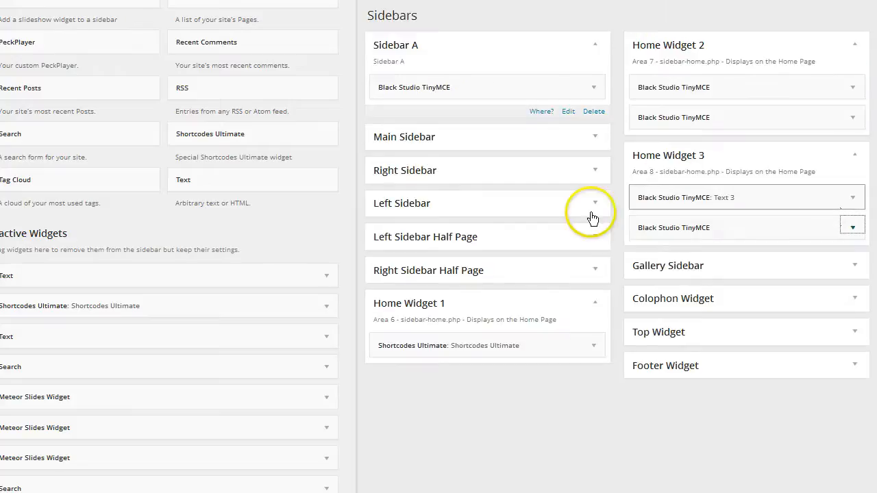
Step: Add a Text widget at the end of Home Widget 2 with the three "Typi non habent claritatem insitam" paragraphs, then save and close it
{"action": "left_click", "coordinate": [215, 181]}
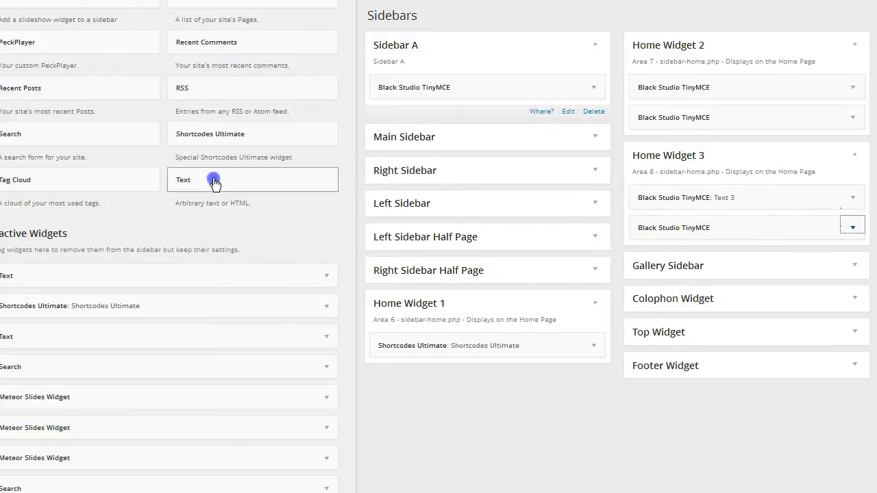
{"action": "left_click_drag", "start_coordinate": [214, 182], "coordinate": [674, 144]}
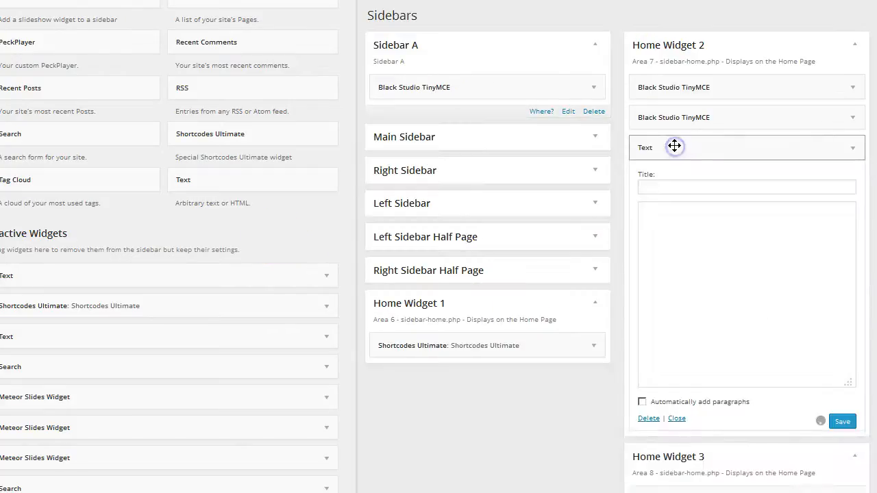
{"action": "left_click", "coordinate": [662, 218]}
{"action": "type", "text": "Typi non habent claritatem insitam; est usus legentis in iis qui facit eorum claritatem. Investigationes demonstraverunt lectores legere me lius quod ii legunt  saepius. Claritas est etiam processus dynamicus, qui sequitur mutationem consuetudium lectorum. Mirum est notare quam littera gothica, quam nunc putamus  parum claram, anteposuerit litterarum formas humanitatis per seacula quarta decima et quinta decima."}
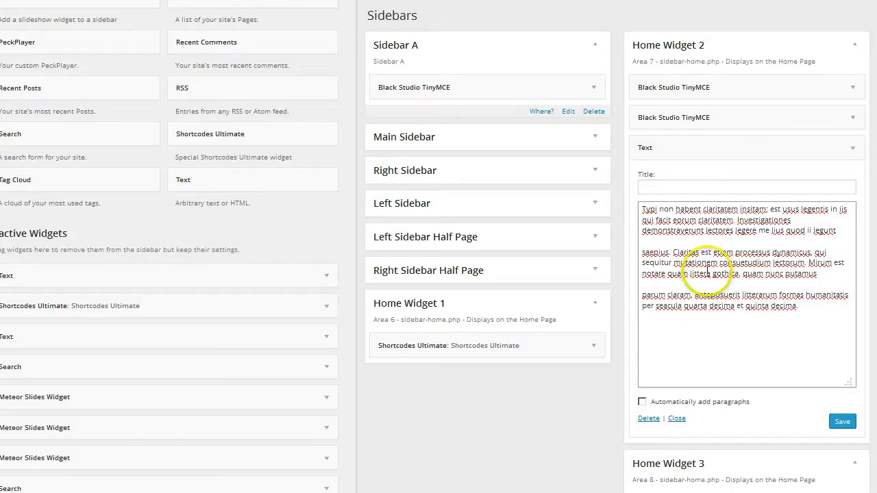
{"action": "left_click", "coordinate": [839, 422]}
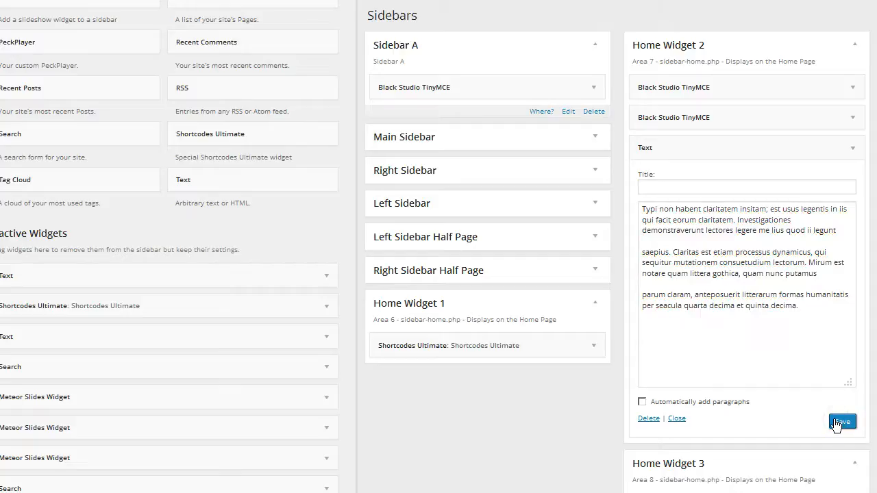
{"action": "left_click", "coordinate": [676, 418]}
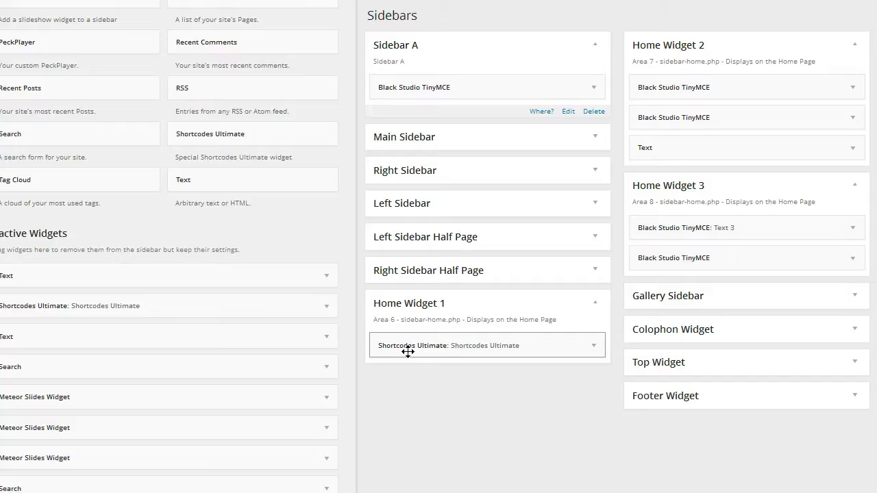
Step: Append the three "Typi non habent claritatem insitam" paragraphs after the dummy image shortcode in Home Widget 1, save, and check the home page
{"action": "left_click", "coordinate": [593, 346]}
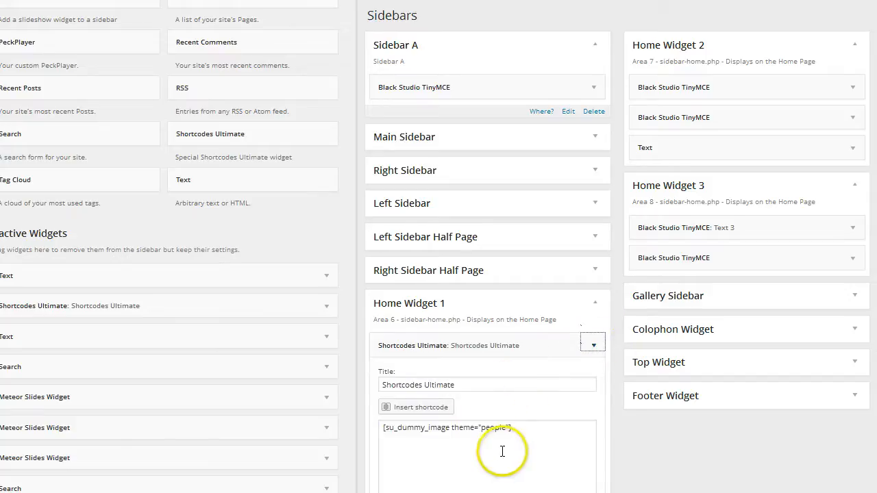
{"action": "left_click", "coordinate": [513, 427]}
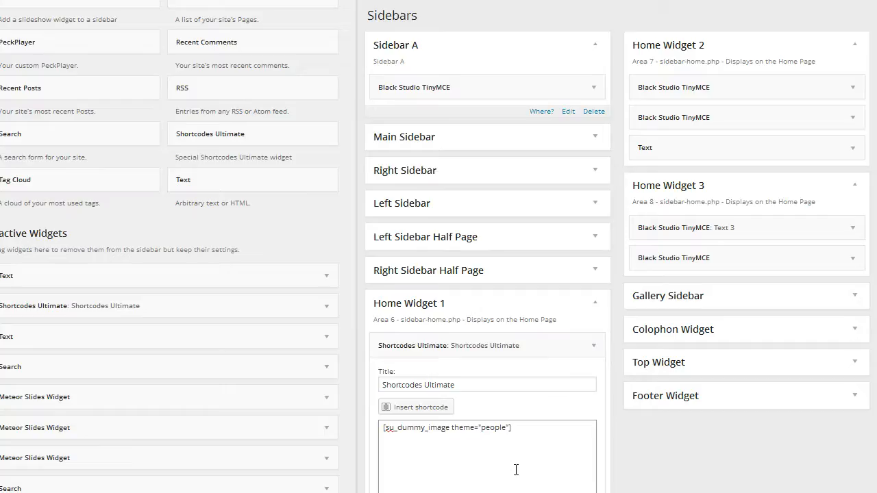
{"action": "key", "text": "ctrl+v"}
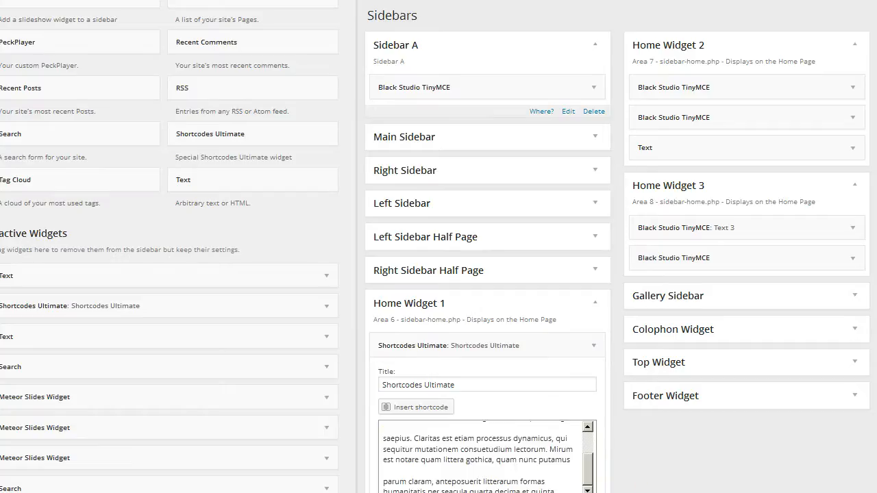
{"action": "scroll", "coordinate": [623, 480], "scroll_direction": "down", "scroll_amount": 3}
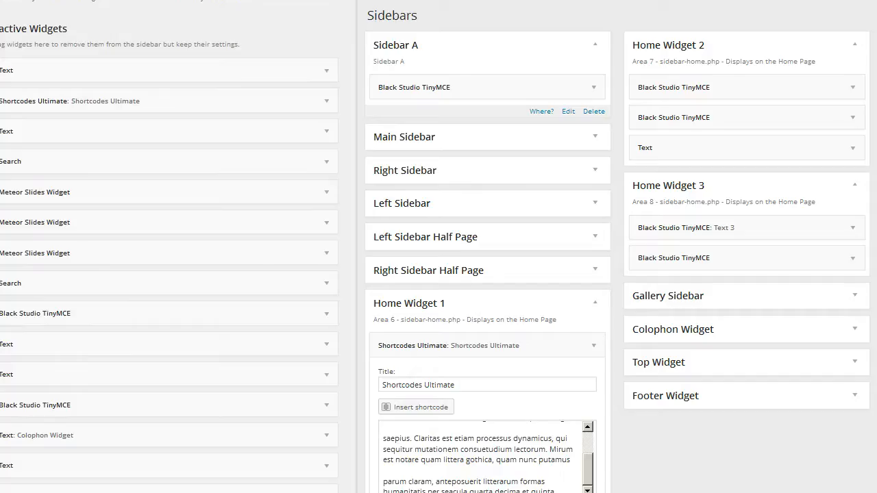
{"action": "scroll", "coordinate": [479, 456], "scroll_direction": "up", "scroll_amount": 2}
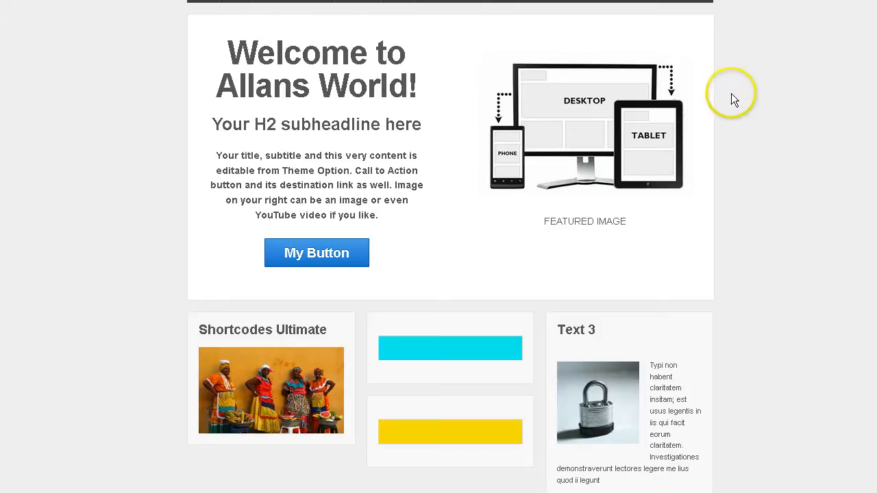
{"action": "scroll", "coordinate": [753, 137], "scroll_direction": "down", "scroll_amount": 3}
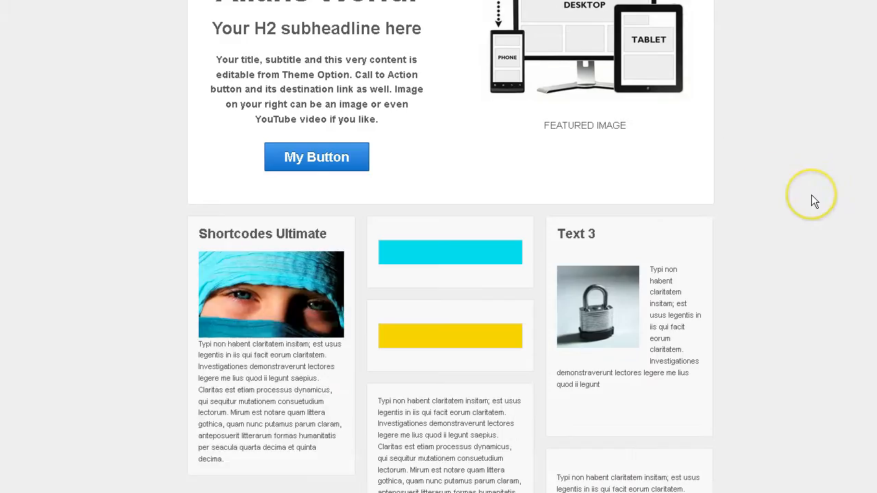
{"action": "scroll", "coordinate": [809, 196], "scroll_direction": "down", "scroll_amount": 1}
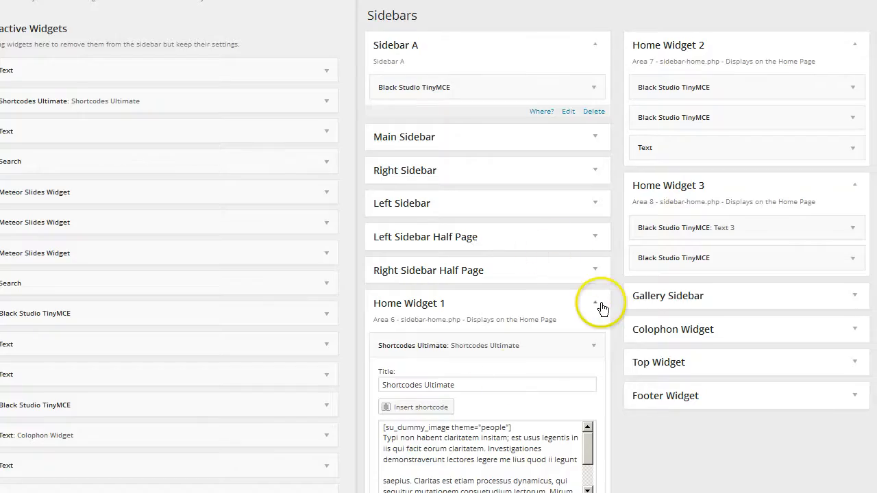
Step: Collapse the Shortcodes Ultimate widget in Home Widget 1 and move it to the Inactive Widgets
{"action": "left_click", "coordinate": [595, 304]}
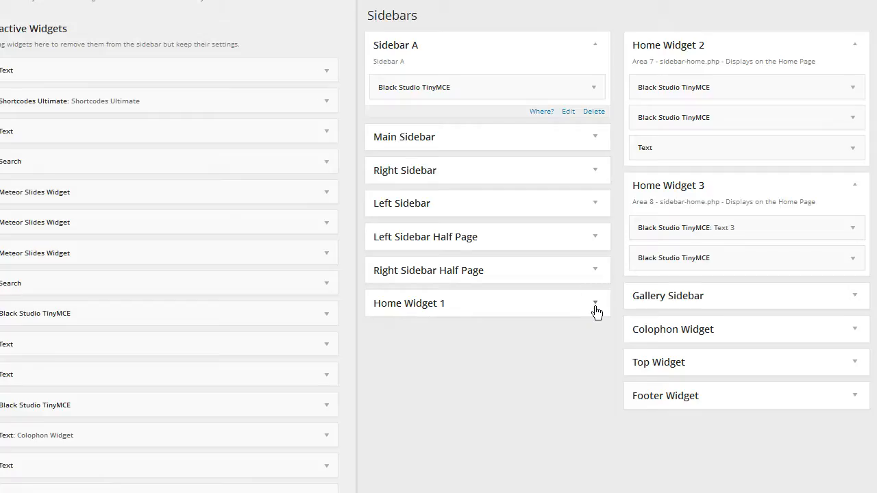
{"action": "left_click", "coordinate": [595, 307]}
{"action": "left_click", "coordinate": [592, 346]}
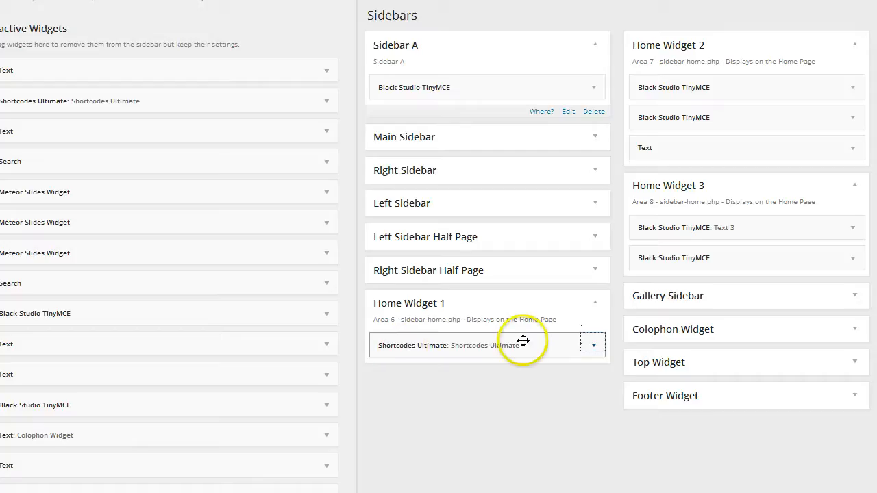
{"action": "left_click_drag", "start_coordinate": [525, 345], "coordinate": [202, 372]}
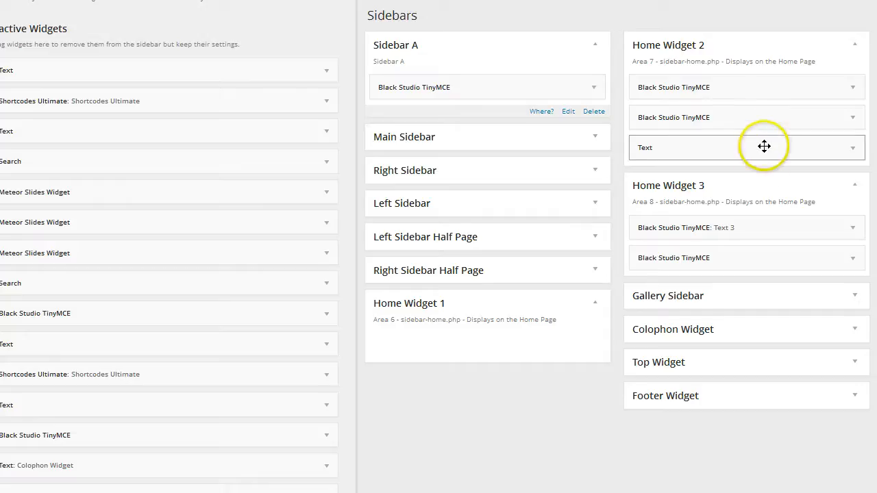
Step: Move all widgets from Home Widget 2 and Home Widget 3 to the Inactive Widgets
{"action": "left_click_drag", "start_coordinate": [758, 145], "coordinate": [215, 228]}
{"action": "left_click_drag", "start_coordinate": [791, 115], "coordinate": [249, 172]}
{"action": "left_click_drag", "start_coordinate": [708, 84], "coordinate": [173, 158]}
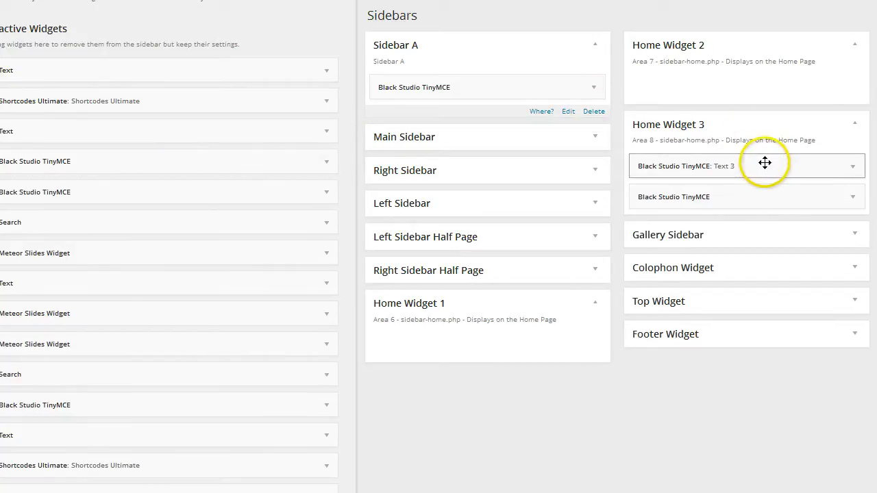
{"action": "left_click_drag", "start_coordinate": [764, 163], "coordinate": [171, 170]}
{"action": "left_click_drag", "start_coordinate": [715, 163], "coordinate": [188, 194]}
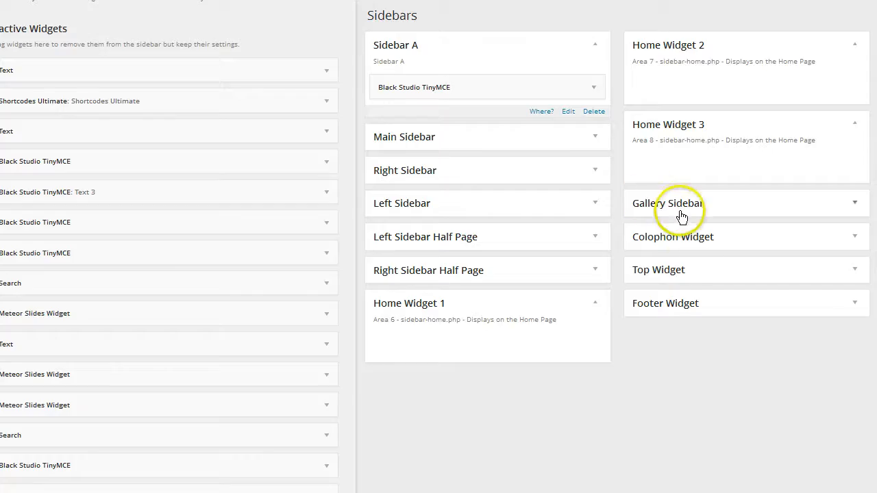
Step: Add a Text widget to the Colophon Widget area and fill it with the three "Typi non habent claritatem insitam" paragraphs
{"action": "left_click", "coordinate": [853, 238]}
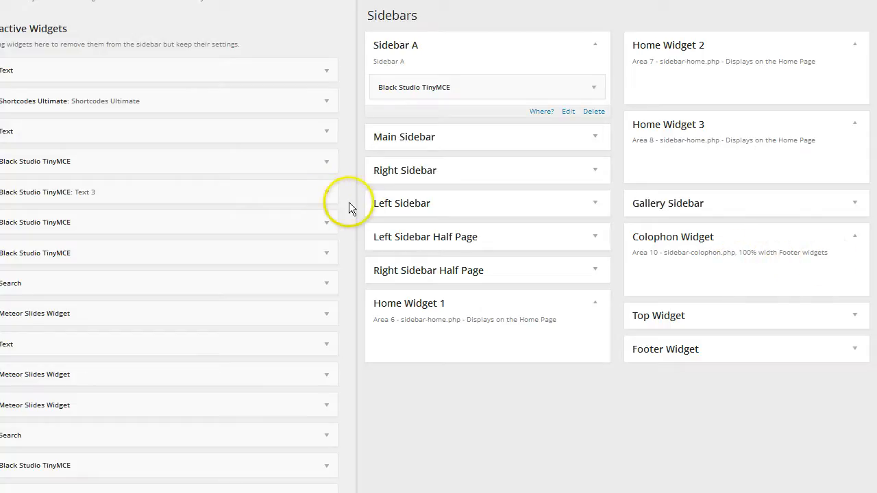
{"action": "scroll", "coordinate": [348, 202], "scroll_direction": "up", "scroll_amount": 3}
{"action": "scroll", "coordinate": [349, 202], "scroll_direction": "up", "scroll_amount": 2}
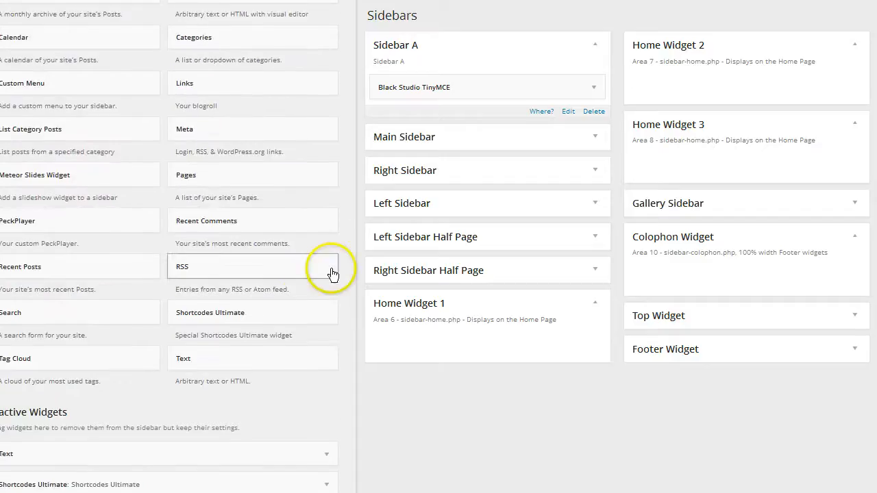
{"action": "left_click_drag", "start_coordinate": [200, 358], "coordinate": [667, 274]}
{"action": "left_click", "coordinate": [658, 350]}
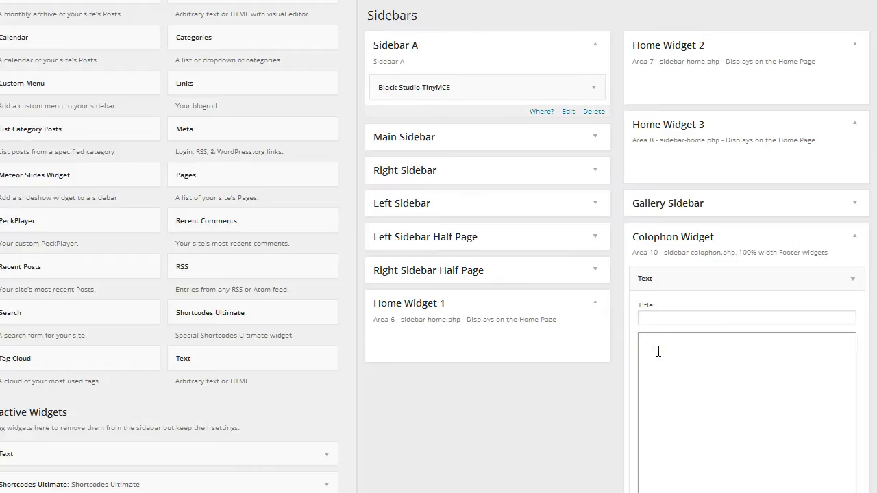
{"action": "type", "text": "Typi non habent claritatem insitam; est usus legentis in iis qui facit eorum claritatem. Investigationes demonstraverunt lectores legere me lius quod ii legunt  saepius. Claritas est etiam processus dynamicus, qui sequitur mutationem consuetudium lectorum. Mirum est notare quam littera gothica, quam nunc putamus  parum claram, anteposuerit litterarum formas humanitatis per seacula quarta decima et quinta decima."}
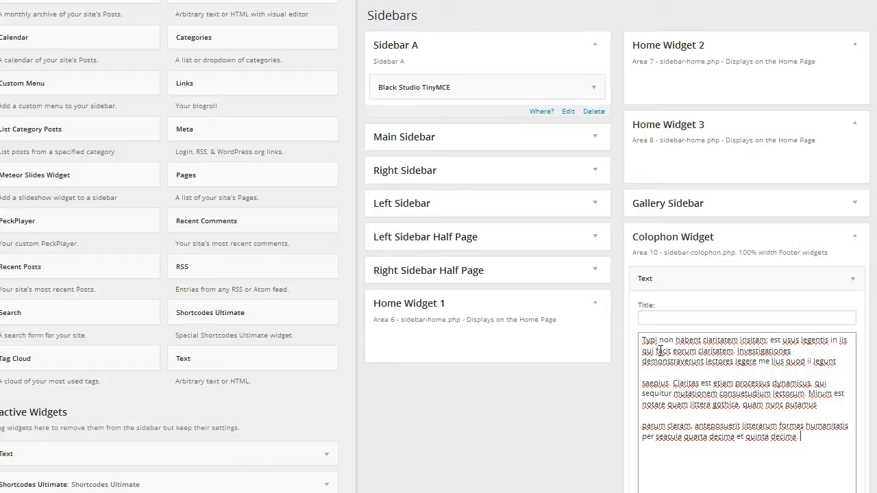
Step: Title the new text widget "Colophon Widget", save it, and check the home page
{"action": "left_click", "coordinate": [666, 315]}
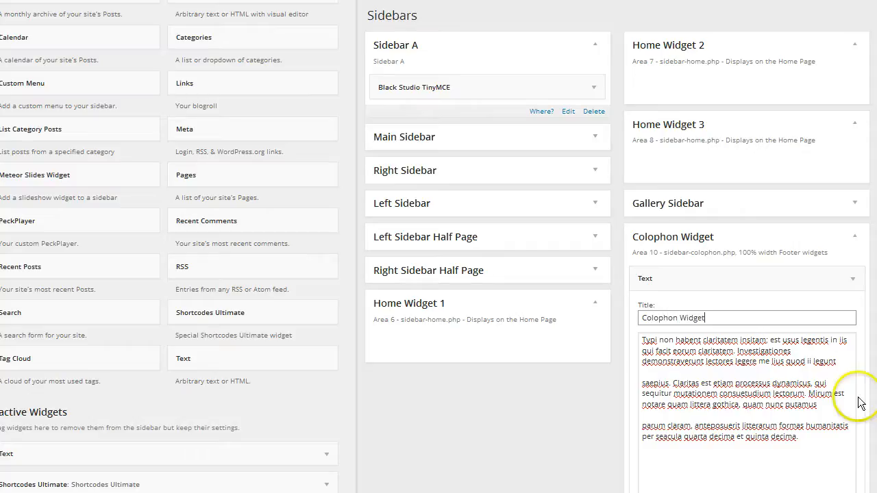
{"action": "scroll", "coordinate": [860, 411], "scroll_direction": "down", "scroll_amount": 2}
{"action": "left_click", "coordinate": [846, 464]}
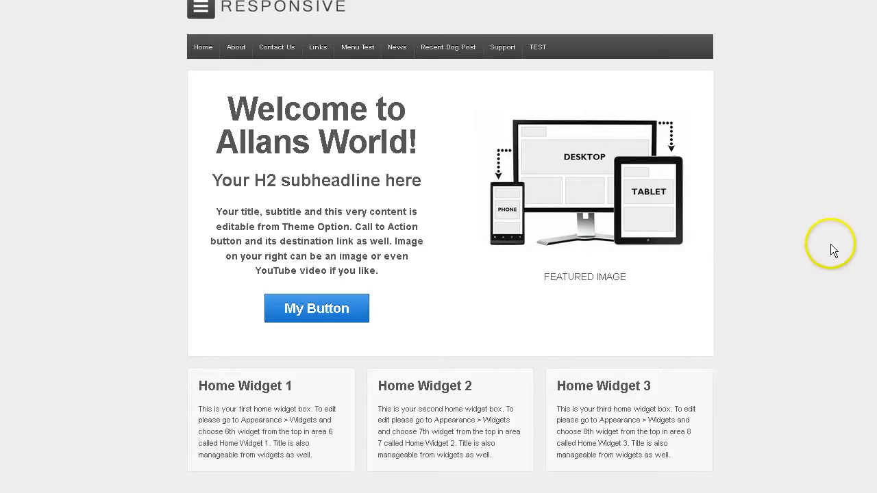
{"action": "scroll", "coordinate": [831, 243], "scroll_direction": "down", "scroll_amount": 1}
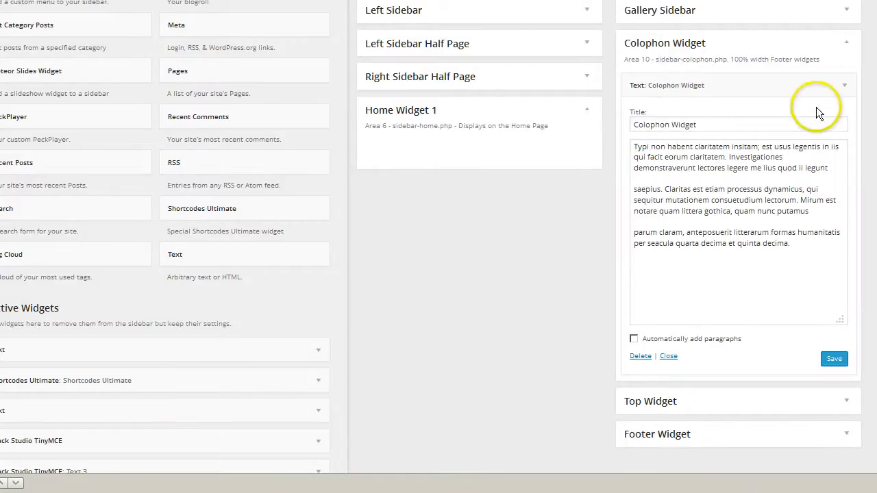
Step: Delete the Text widget titled "Colophon Widget" from the Colophon Widget area
{"action": "left_click", "coordinate": [846, 86]}
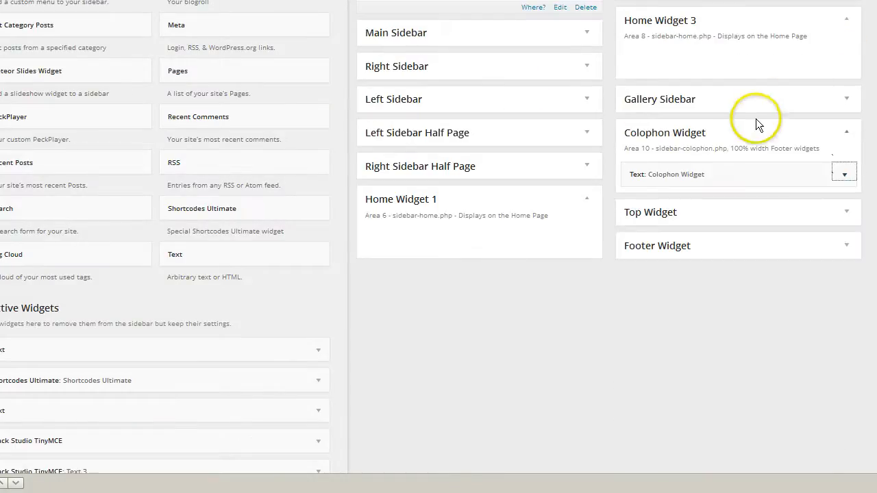
{"action": "left_click", "coordinate": [844, 175]}
{"action": "left_click", "coordinate": [641, 444]}
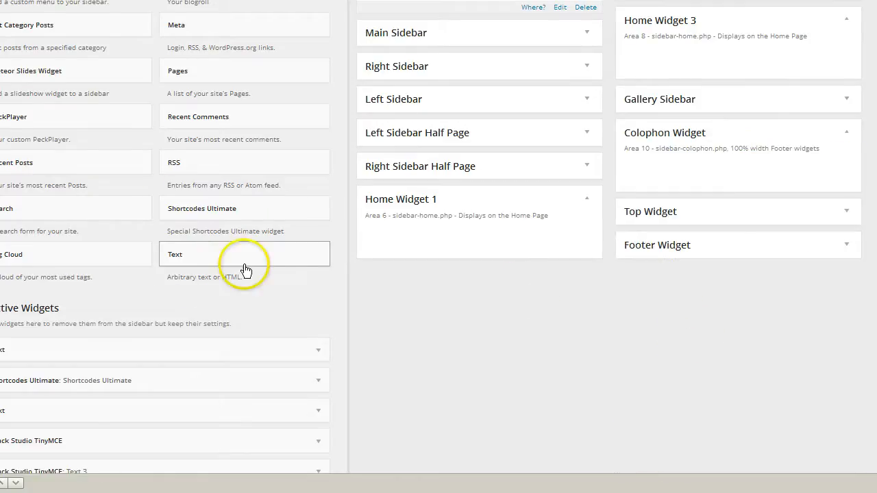
Step: Add a Black Studio TinyMCE widget to the Colophon Widget area and insert the padlock image from the media library
{"action": "scroll", "coordinate": [241, 266], "scroll_direction": "up", "scroll_amount": 5}
{"action": "left_click_drag", "start_coordinate": [185, 55], "coordinate": [649, 172]}
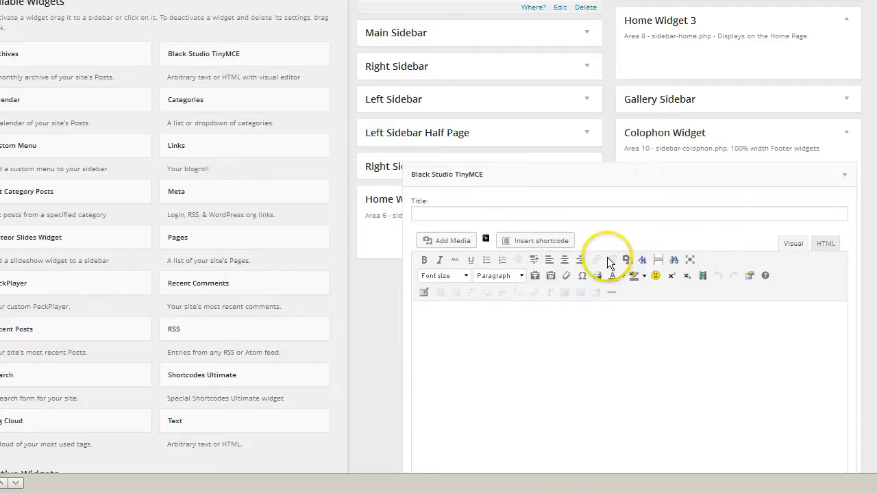
{"action": "left_click", "coordinate": [456, 243]}
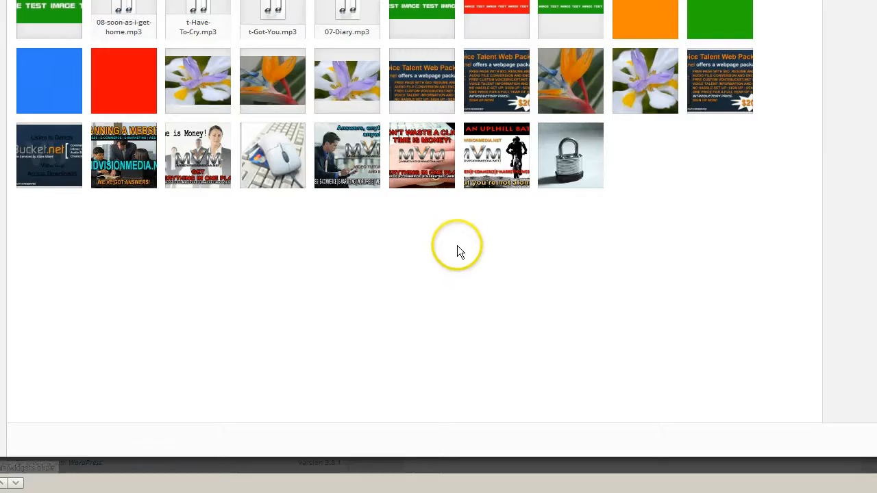
{"action": "left_click", "coordinate": [560, 172]}
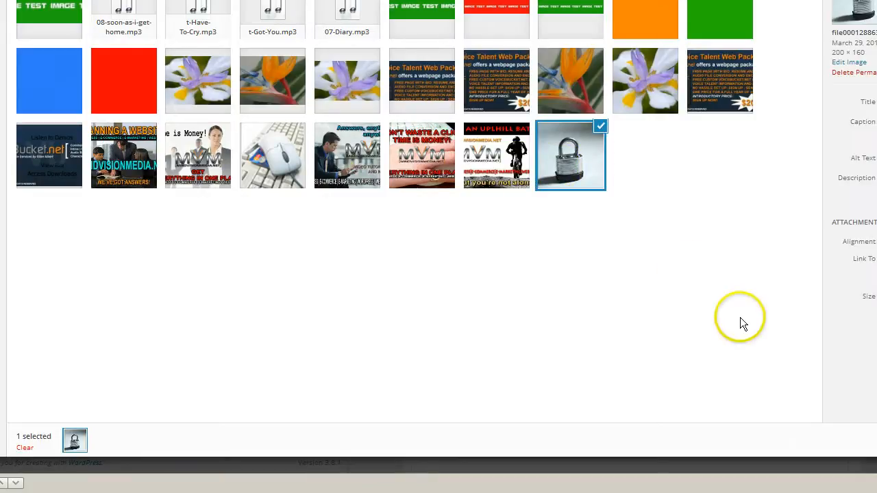
{"action": "left_click", "coordinate": [854, 437]}
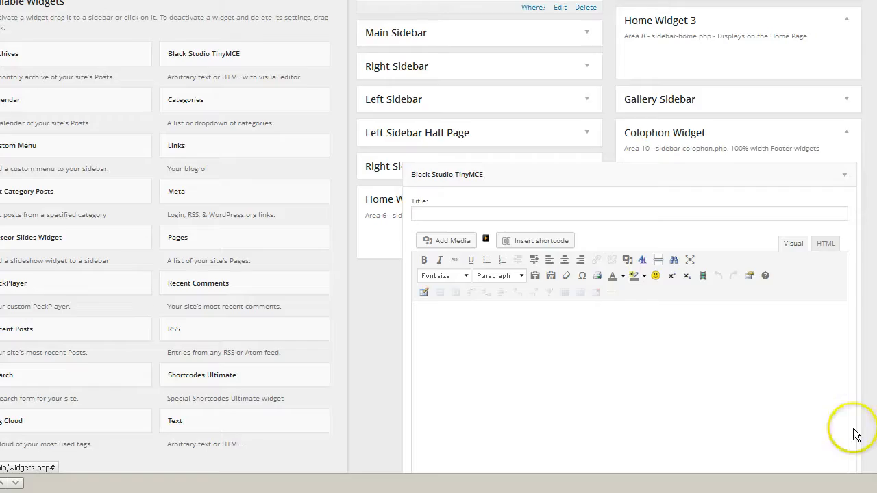
Step: Set the alignment of the padlock image in the Colophon widget to Left
{"action": "left_click", "coordinate": [486, 360]}
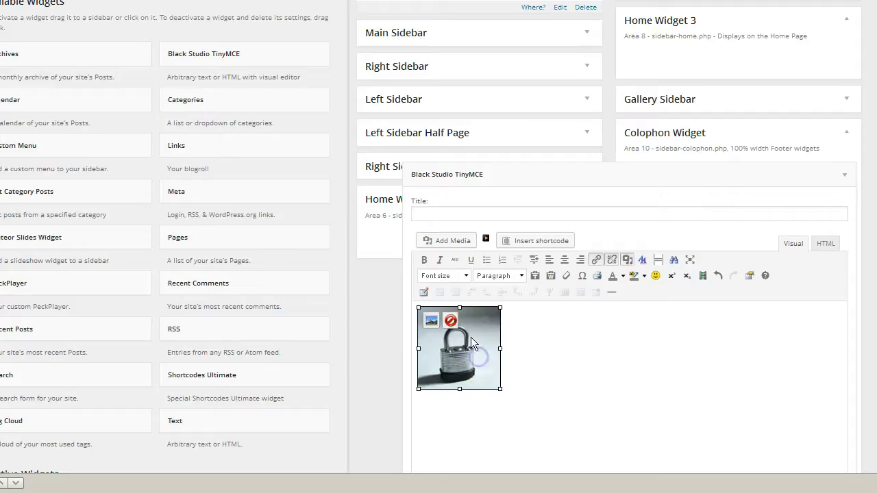
{"action": "left_click", "coordinate": [426, 315]}
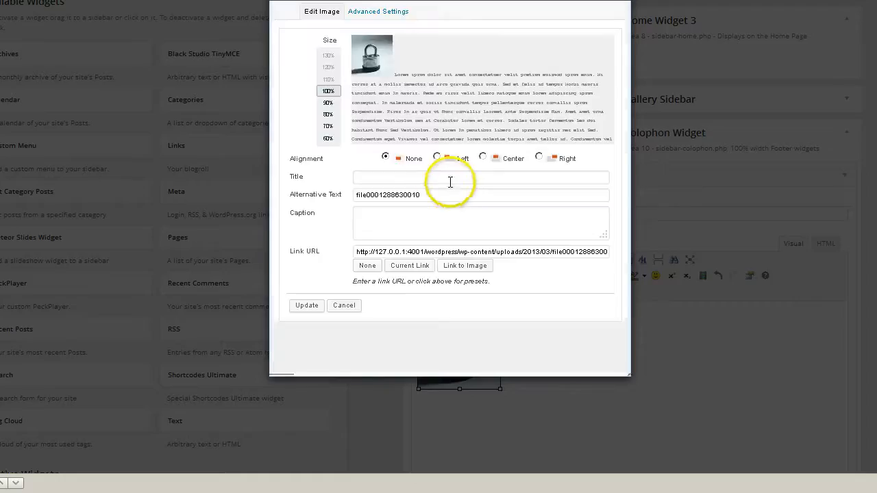
{"action": "left_click", "coordinate": [436, 157]}
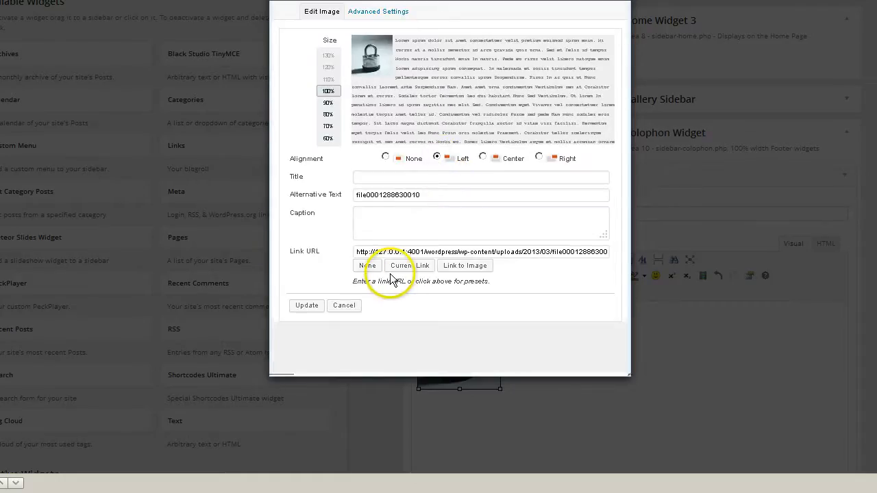
{"action": "left_click", "coordinate": [306, 308]}
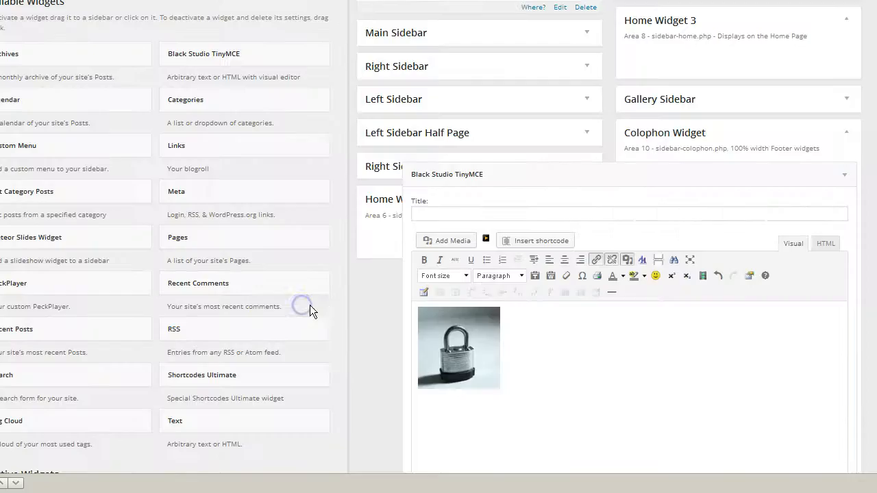
Step: Insert the three "Typi non habent claritatem insitam" paragraphs beside the padlock image, then save and close the widget
{"action": "left_click", "coordinate": [513, 347]}
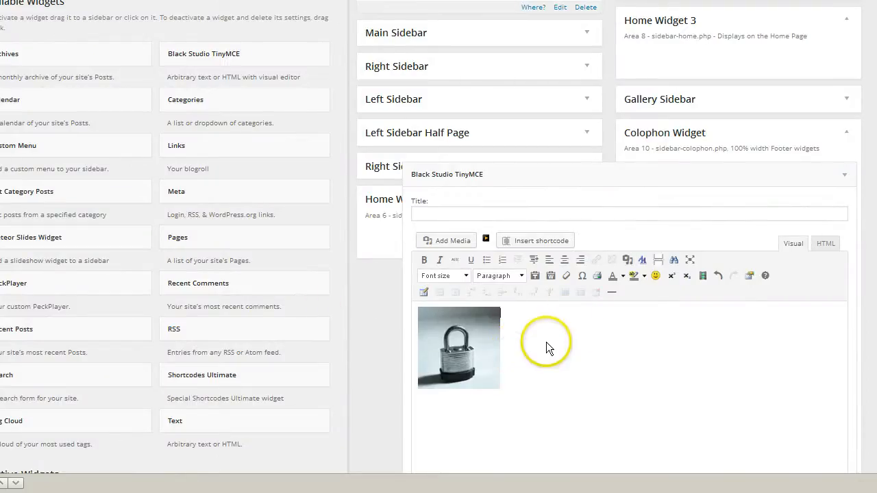
{"action": "type", "text": "Typi non habent claritatem insitam; est usus legentis in iis qui facit eorum claritatem. Investigationes demonstraverunt lectores legere me lius quod ii legunt saepius. Claritas est etiam processus dynamicus, qui sequitur mutationem consuetudium lectorum. Mirum est notare quam littera gothica, quam nunc putamus parum claram, anteposuerit litterarum formas humanitatis per seacula quarta decima et quinta decima."}
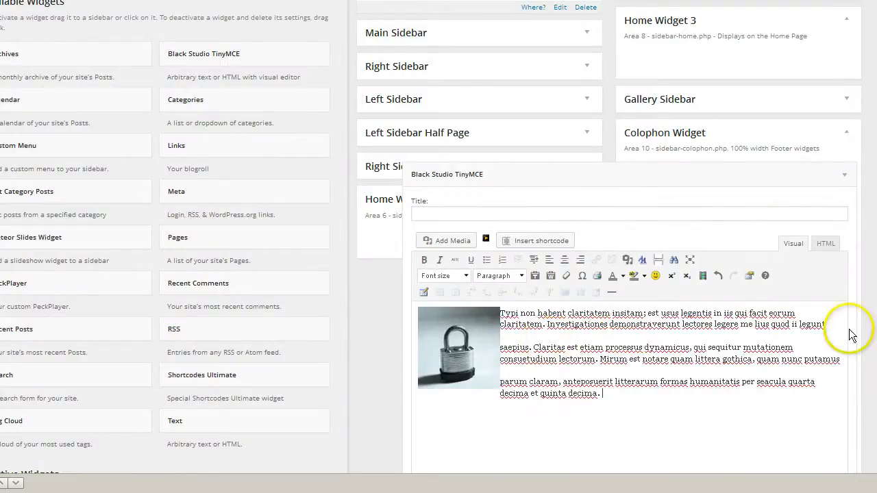
{"action": "scroll", "coordinate": [788, 308], "scroll_direction": "down", "scroll_amount": 3}
{"action": "left_click", "coordinate": [833, 359]}
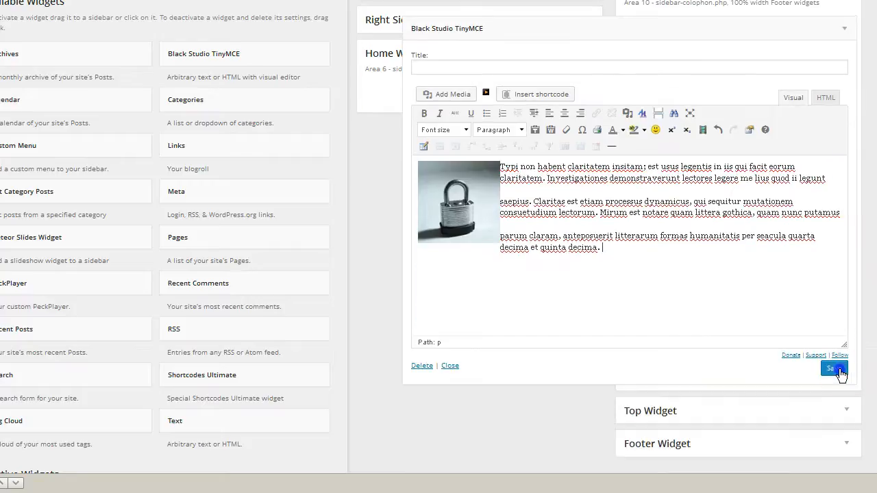
{"action": "left_click", "coordinate": [450, 364]}
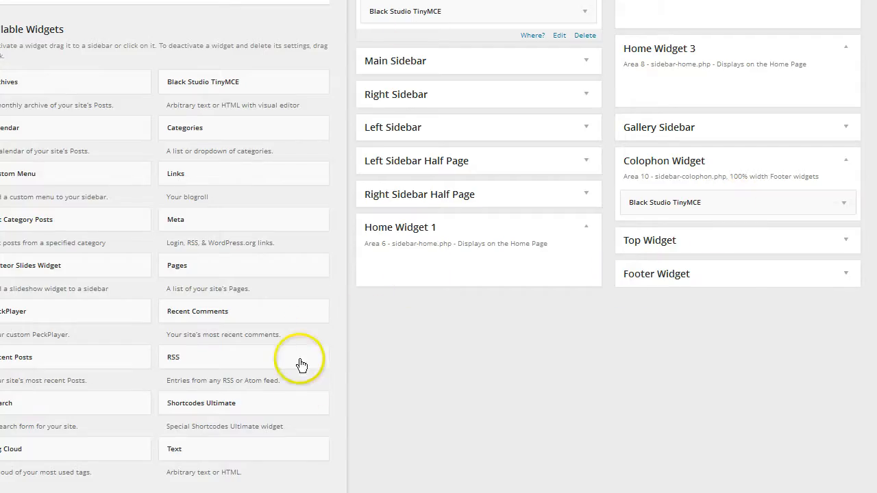
Step: Add a Shortcodes Ultimate widget to the Colophon Widget area containing the Row shortcode with the prefilled 1/3 column text, then save and collapse it
{"action": "left_click_drag", "start_coordinate": [230, 406], "coordinate": [689, 202]}
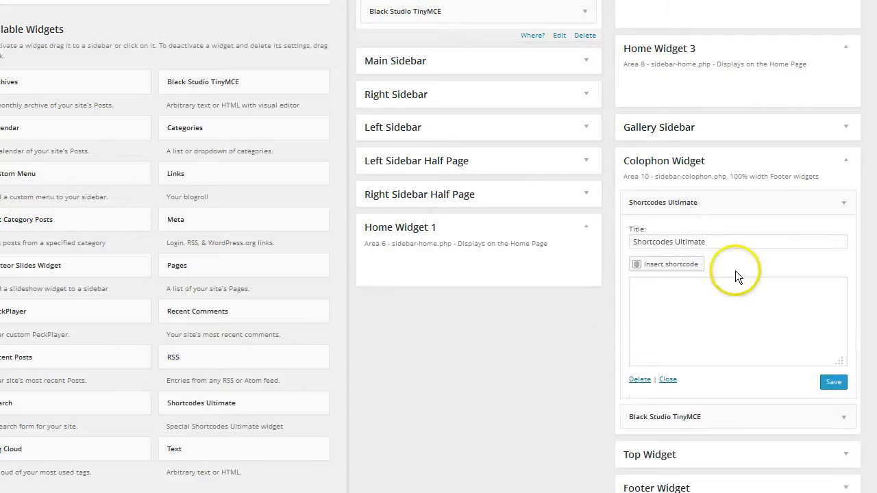
{"action": "left_click", "coordinate": [666, 264]}
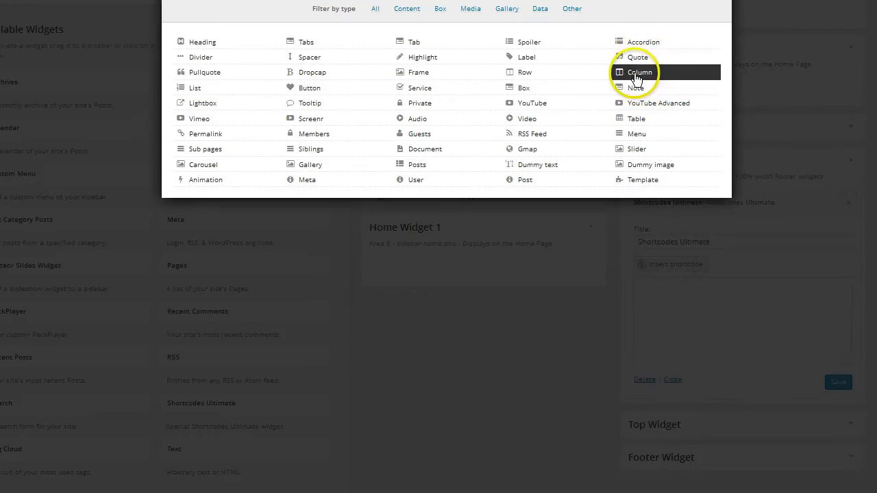
{"action": "left_click", "coordinate": [526, 74]}
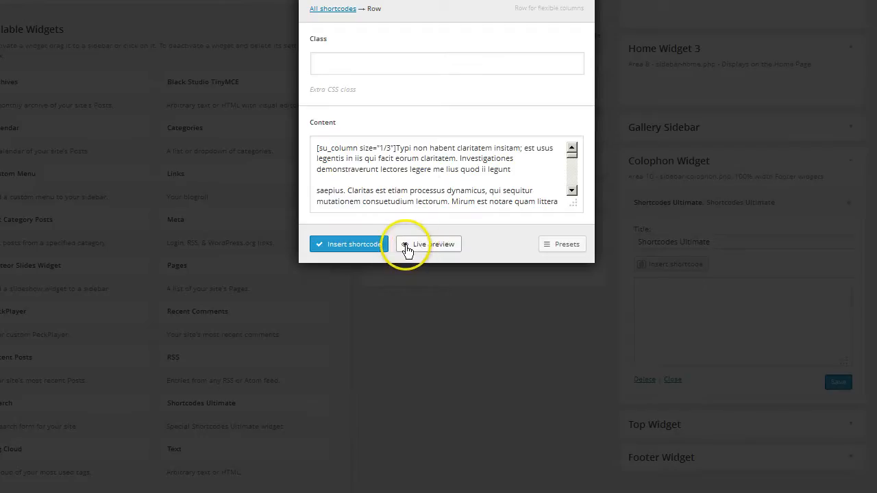
{"action": "left_click", "coordinate": [365, 244]}
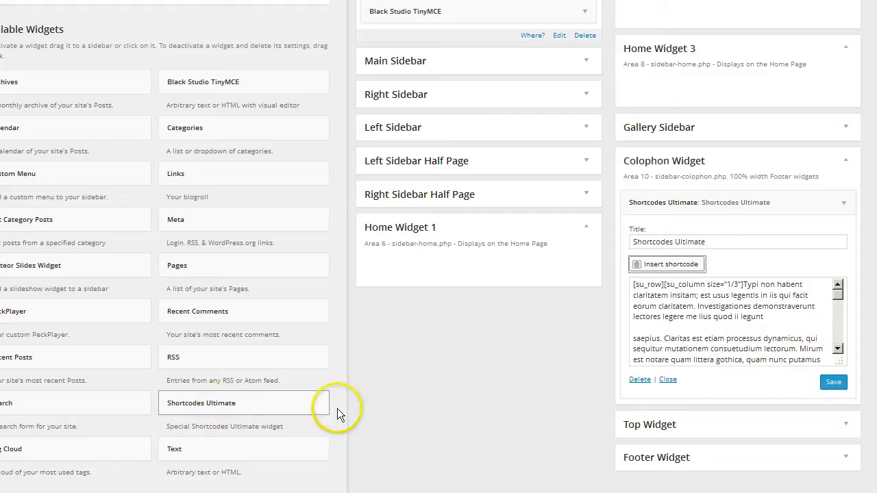
{"action": "left_click", "coordinate": [833, 384]}
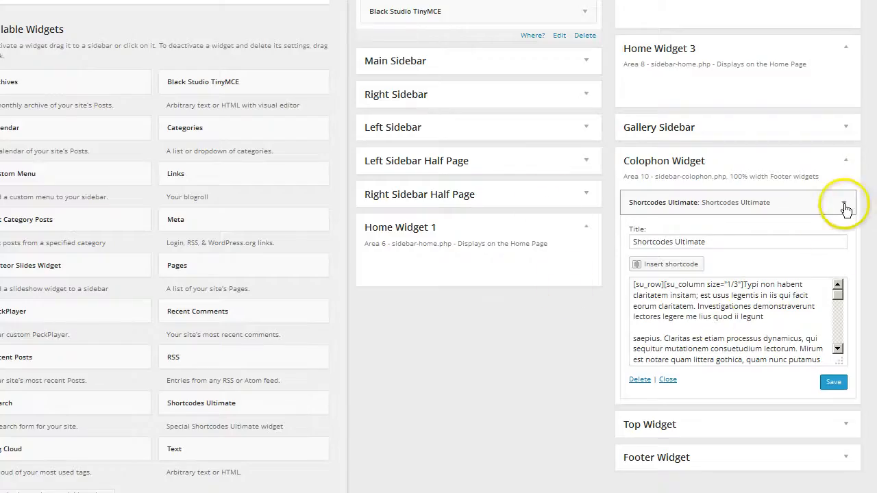
{"action": "left_click", "coordinate": [844, 205]}
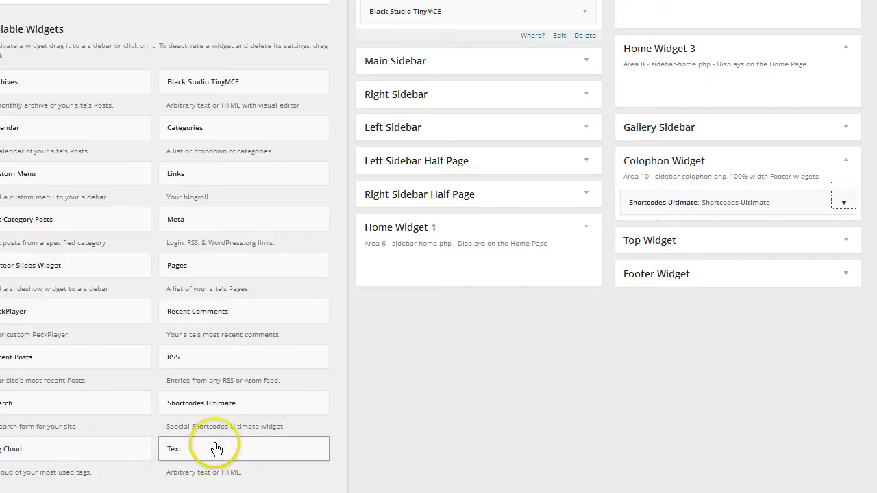
Step: Add a Text widget titled "Colophon 2" with the "Typi non habent claritatem insitam" paragraphs atop the Colophon Widget area, then save and close it
{"action": "left_click_drag", "start_coordinate": [216, 448], "coordinate": [678, 198]}
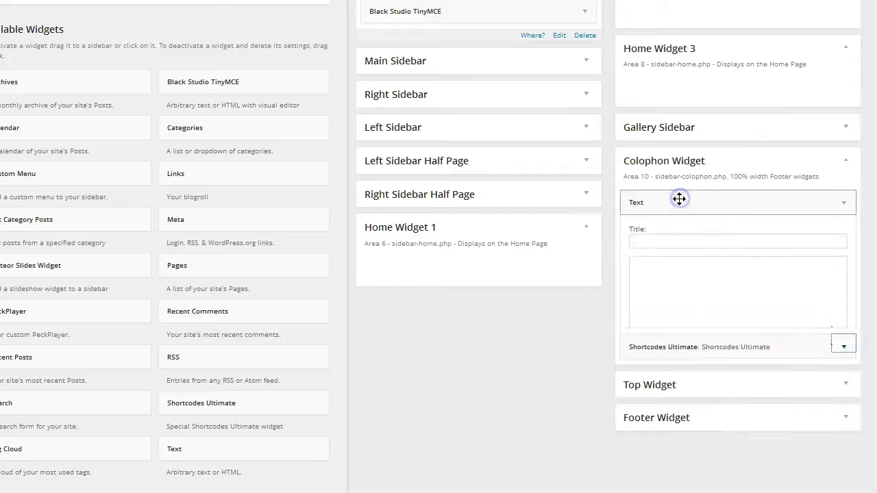
{"action": "left_click", "coordinate": [647, 266]}
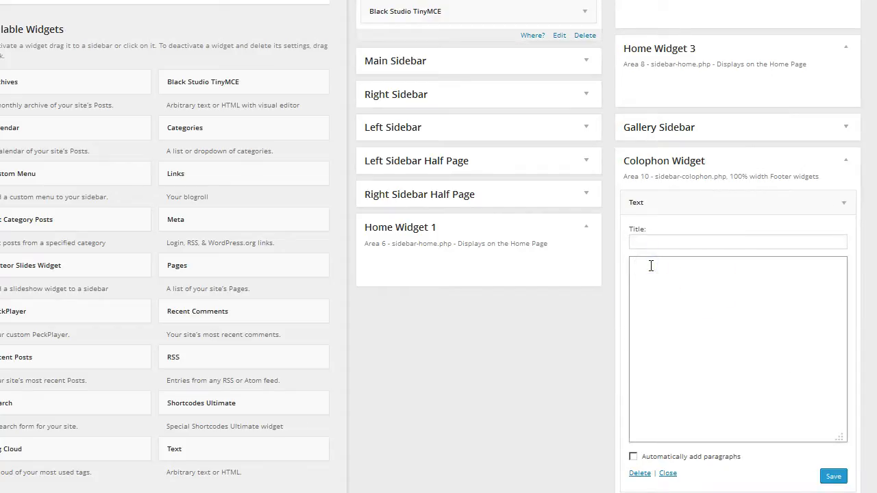
{"action": "type", "text": "Typi non habent claritatem insitam; est usus legentis in iis qui facit eorum claritatem. Investigationes demonstraverunt lectores legere me lius quod ii legunt  saepius. Claritas est etiam processus dynamicus, qui sequitur mutationem consuetudium lectorum. Mirum est notare quam littera gothica, quam nunc putamus  parum claram, anteposuerit litterarum formas humanitatis per seacula quarta decima et quinta decima."}
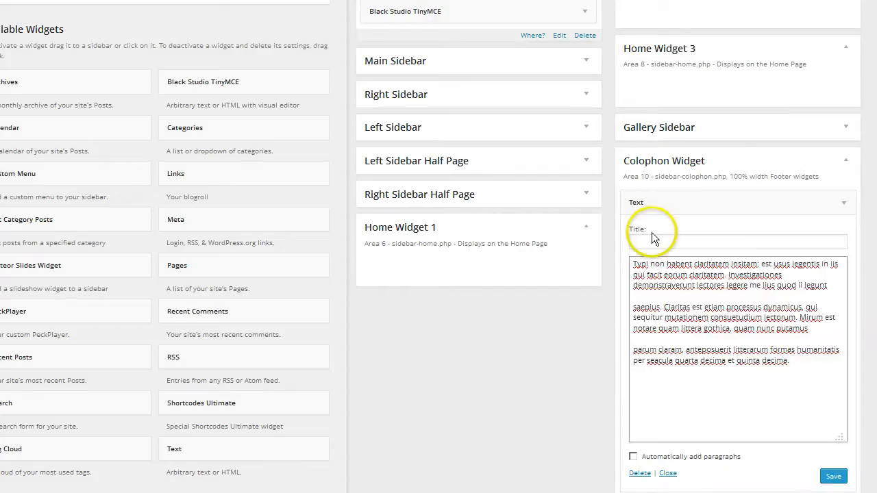
{"action": "left_click", "coordinate": [646, 241]}
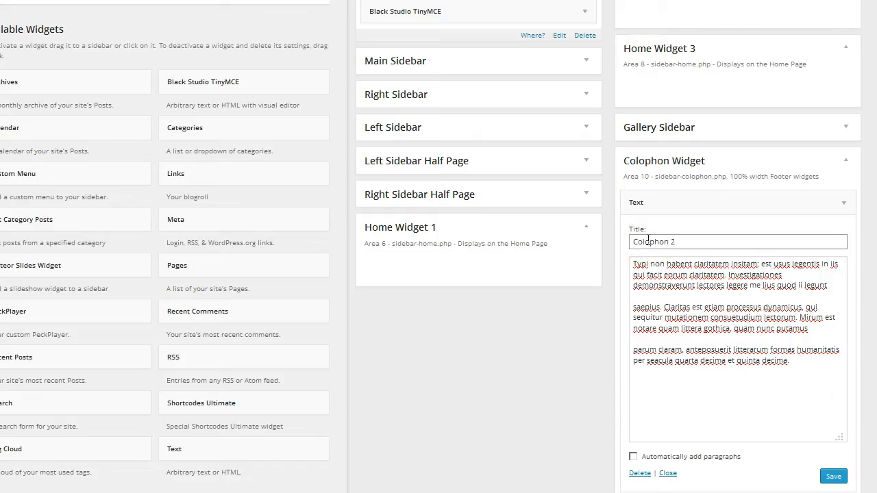
{"action": "left_click", "coordinate": [830, 478]}
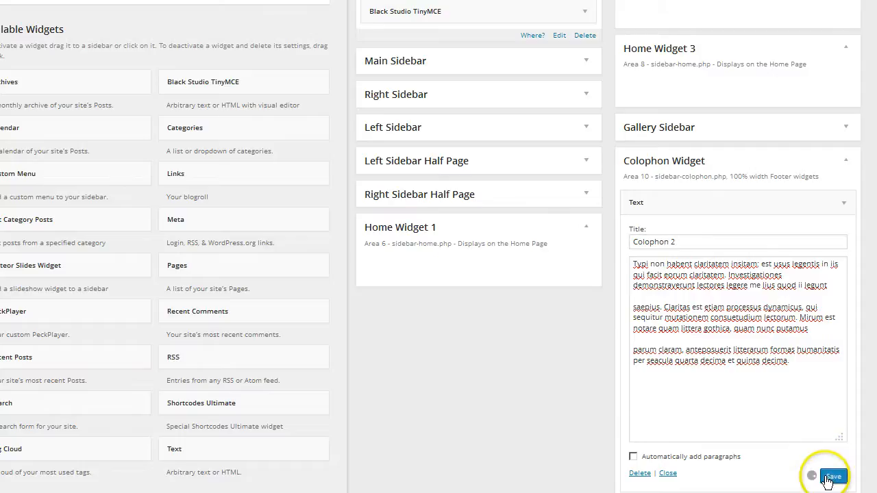
{"action": "left_click", "coordinate": [667, 474]}
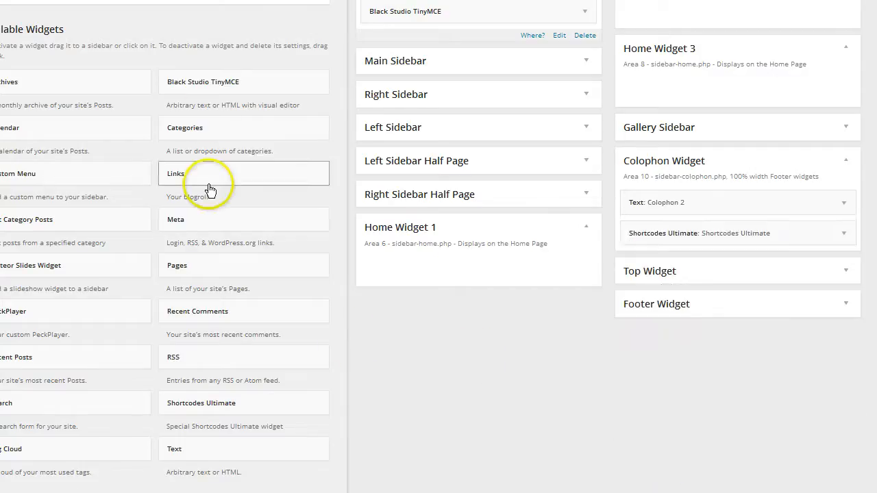
Step: Add a Black Studio TinyMCE widget titled "BlackStudio Widget" atop the Colophon Widget area and insert the mvm-homeslide-1C businessman image from the media library
{"action": "left_click_drag", "start_coordinate": [192, 82], "coordinate": [666, 206]}
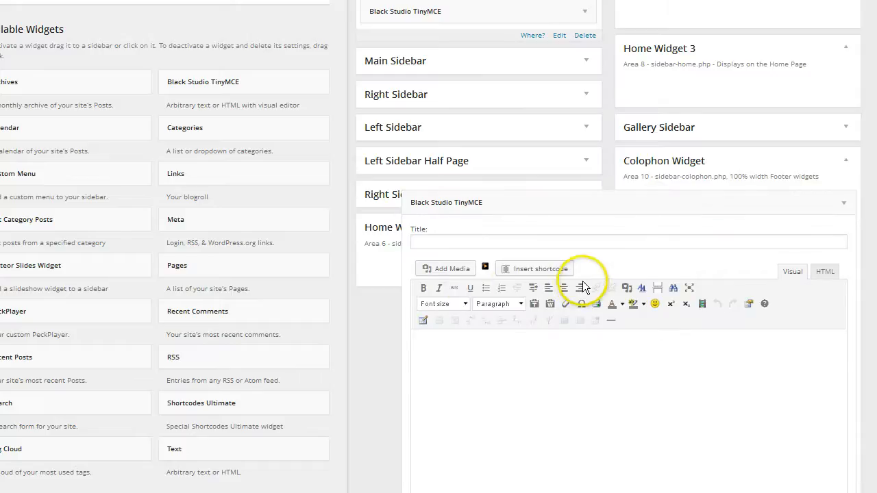
{"action": "left_click", "coordinate": [439, 241]}
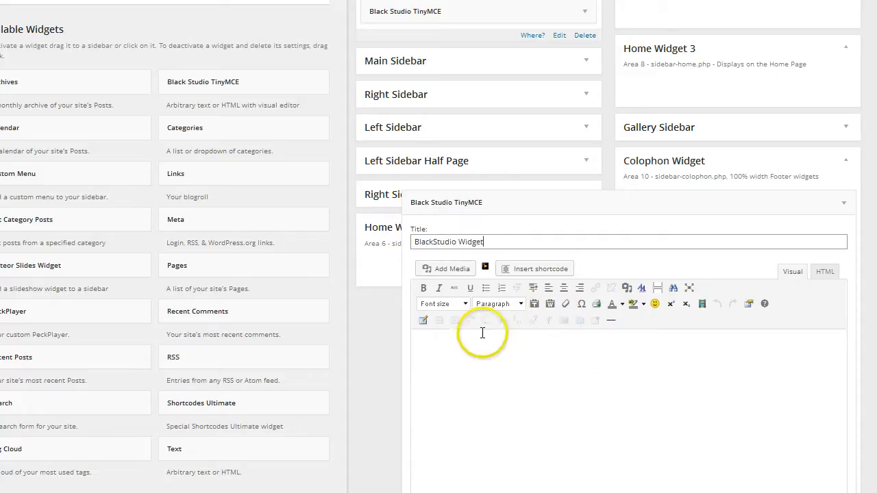
{"action": "left_click", "coordinate": [444, 333]}
{"action": "left_click", "coordinate": [444, 268]}
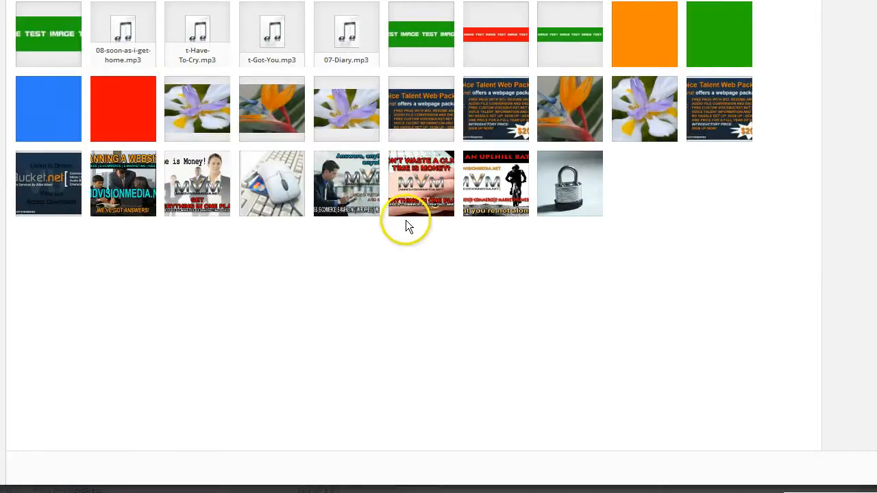
{"action": "left_click", "coordinate": [348, 182]}
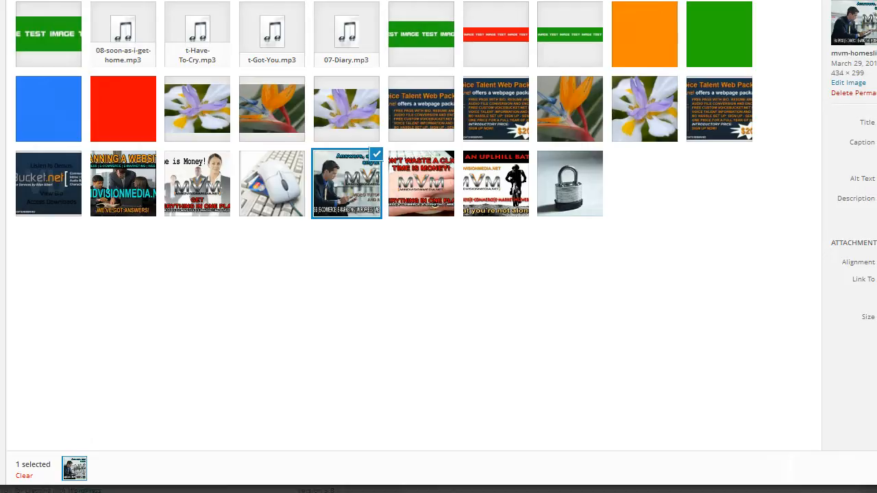
{"action": "left_click", "coordinate": [872, 469]}
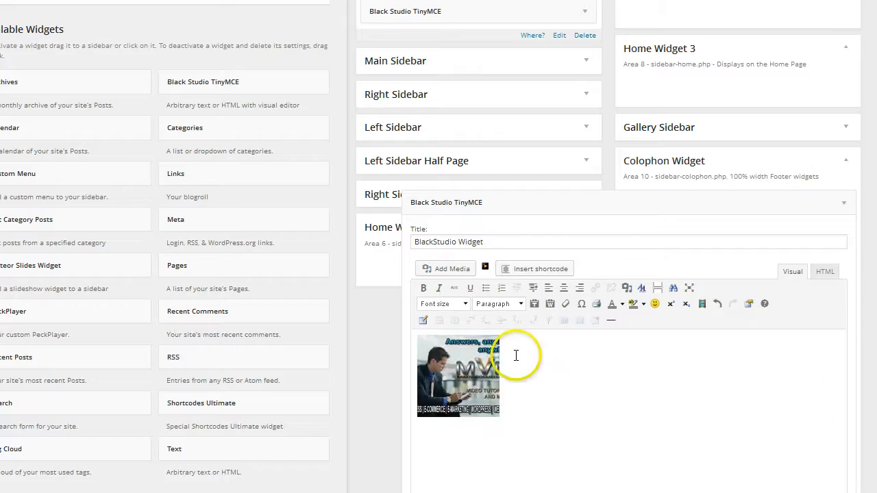
Step: Set the alignment of the businessman image in the BlackStudio Widget to Left
{"action": "left_click", "coordinate": [467, 362]}
{"action": "left_click", "coordinate": [438, 347]}
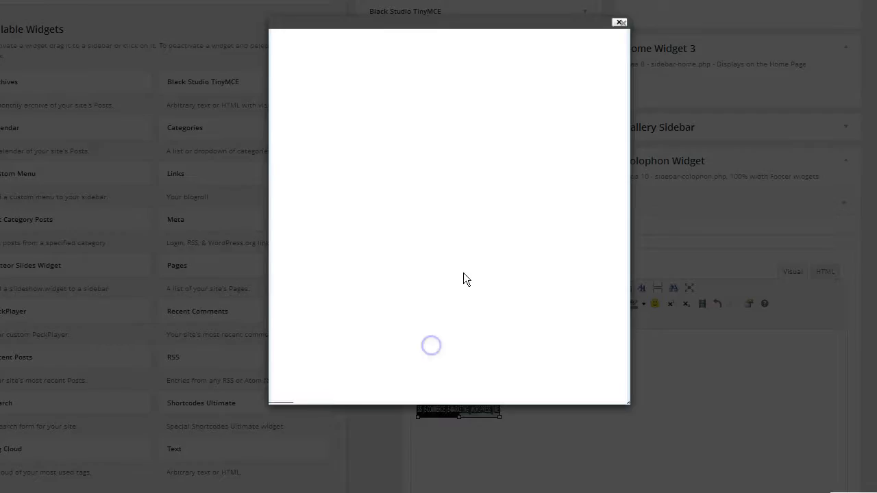
{"action": "left_click", "coordinate": [436, 185]}
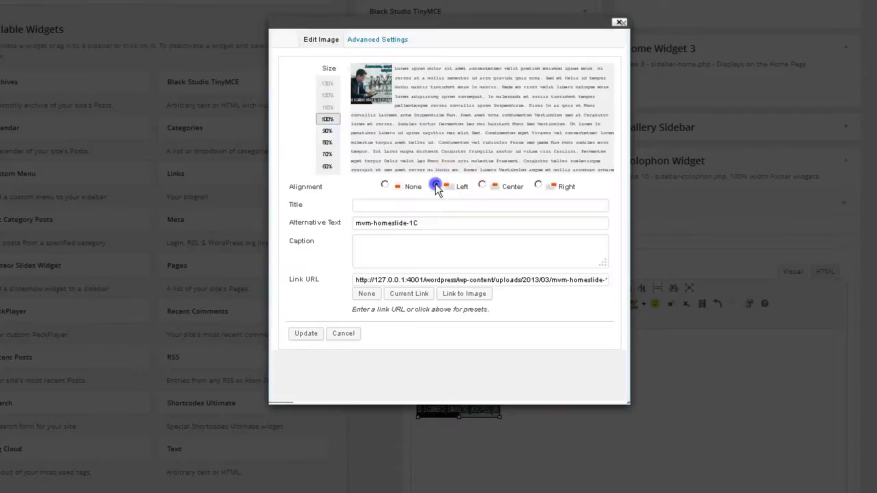
{"action": "left_click", "coordinate": [307, 333]}
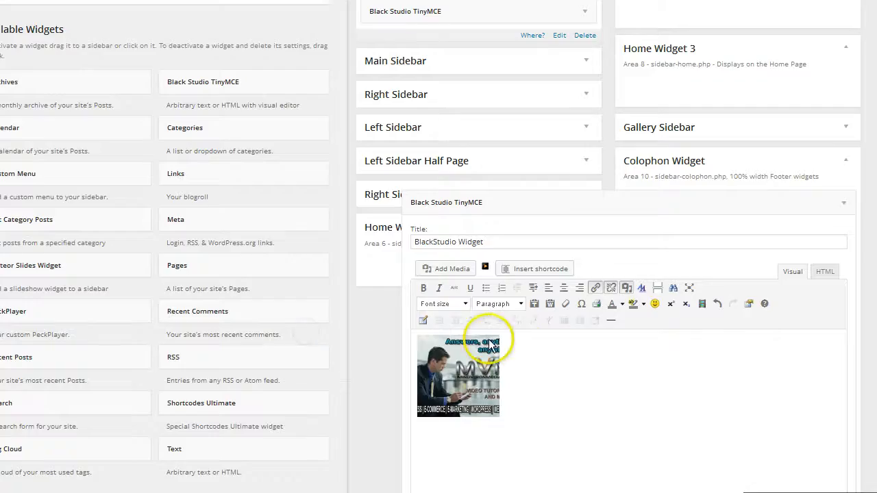
Step: Insert the three "Typi non habent claritatem insitam" paragraphs beside the businessman image, then save and close the widget
{"action": "left_click", "coordinate": [518, 347]}
{"action": "type", "text": "Typi non habent claritatem insitam; est usus legentis in iis qui facit eorum claritatem. Investigationes demonstraverunt lectores legere me lius quod ii legunt saepius. Claritas est etiam processus dynamicus, qui sequitur mutationem consuetudium lectorum. Mirum est notare quam littera gothica, quam nunc putamus parum claram, anteposuerit litterarum formas humanitatis per seacula quarta decima et quinta decima."}
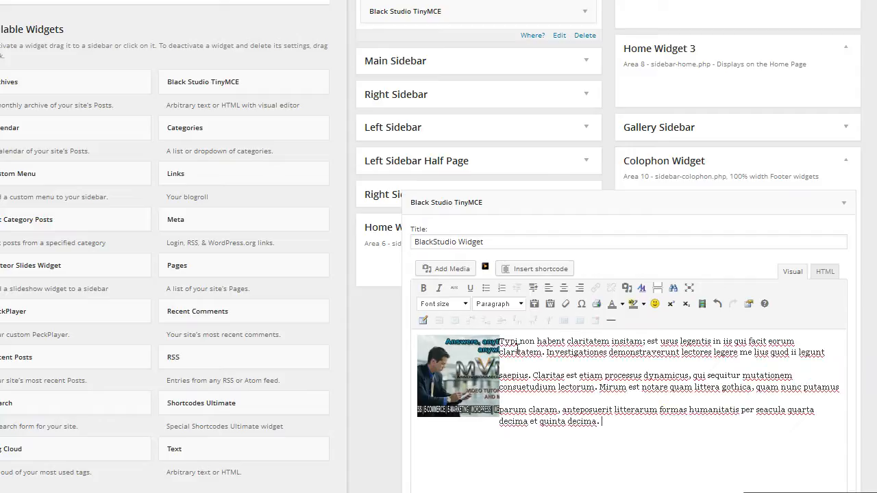
{"action": "scroll", "coordinate": [672, 422], "scroll_direction": "down", "scroll_amount": 3}
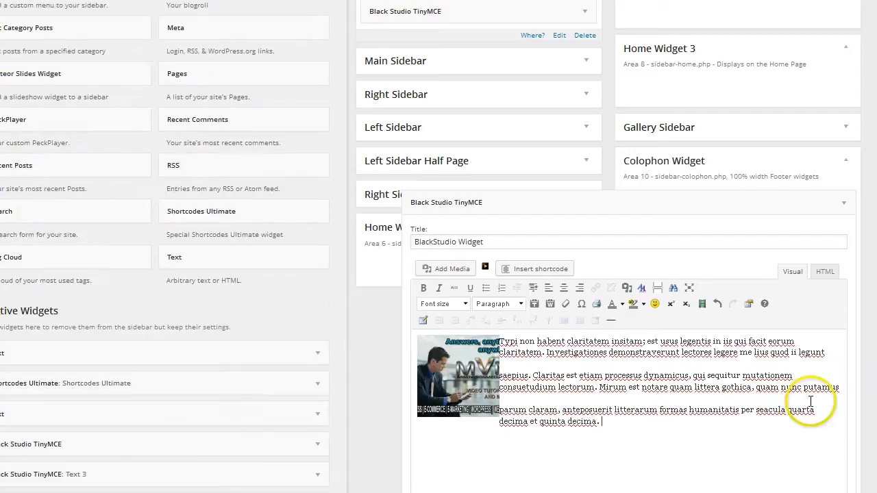
{"action": "scroll", "coordinate": [630, 308], "scroll_direction": "down", "scroll_amount": 3}
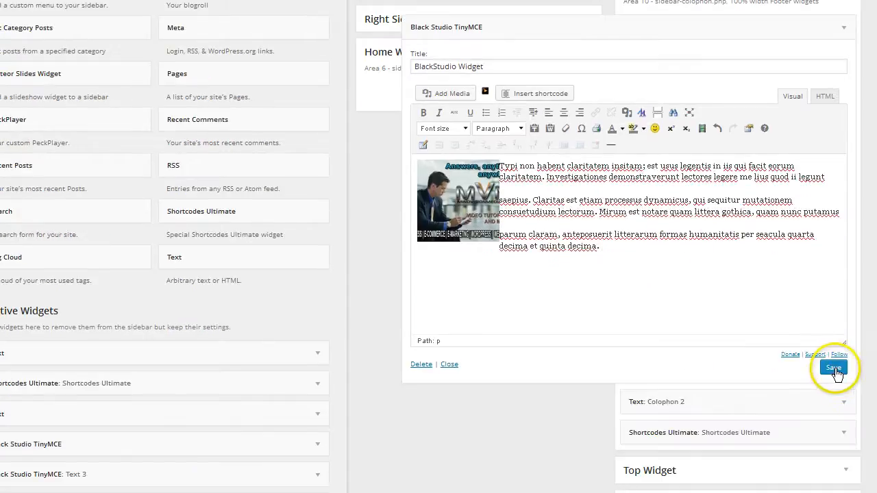
{"action": "left_click", "coordinate": [833, 356]}
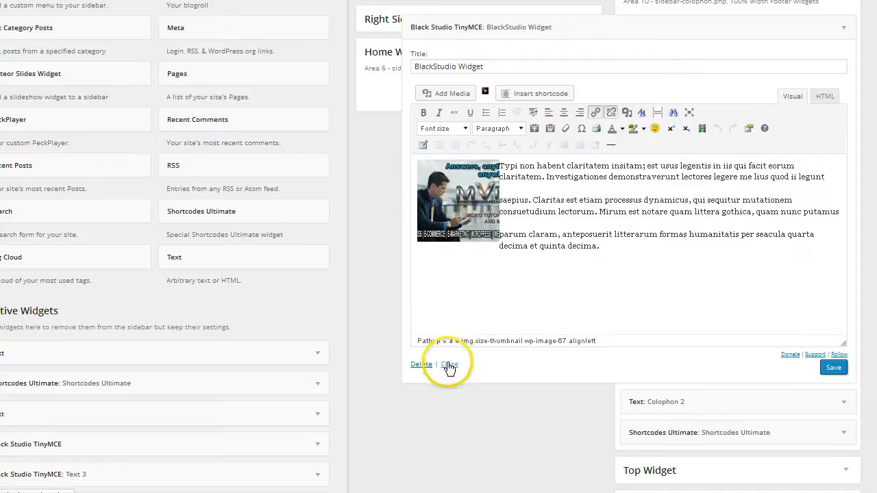
{"action": "left_click", "coordinate": [446, 363]}
Step: Examine how the BlackStudio Widget, Colophon 2 and Shortcodes Ultimate boxes display on the site's home page
{"action": "scroll", "coordinate": [480, 274], "scroll_direction": "up", "scroll_amount": 3}
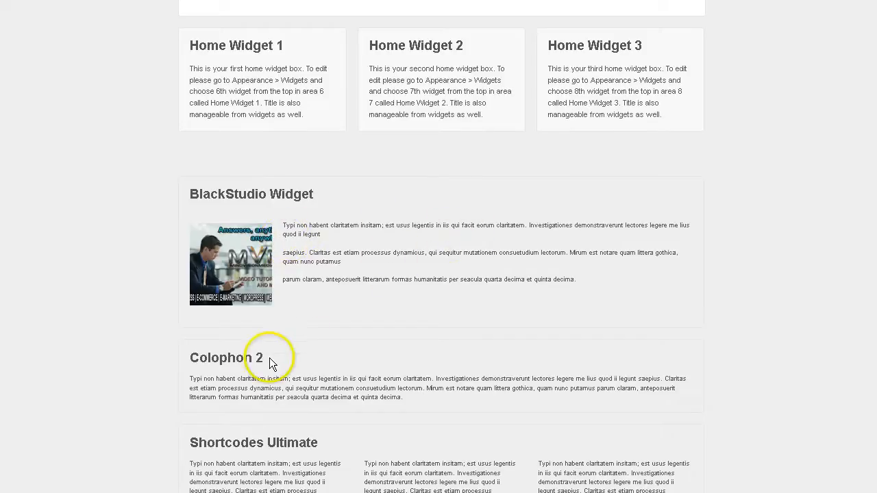
{"action": "scroll", "coordinate": [270, 371], "scroll_direction": "down", "scroll_amount": 1}
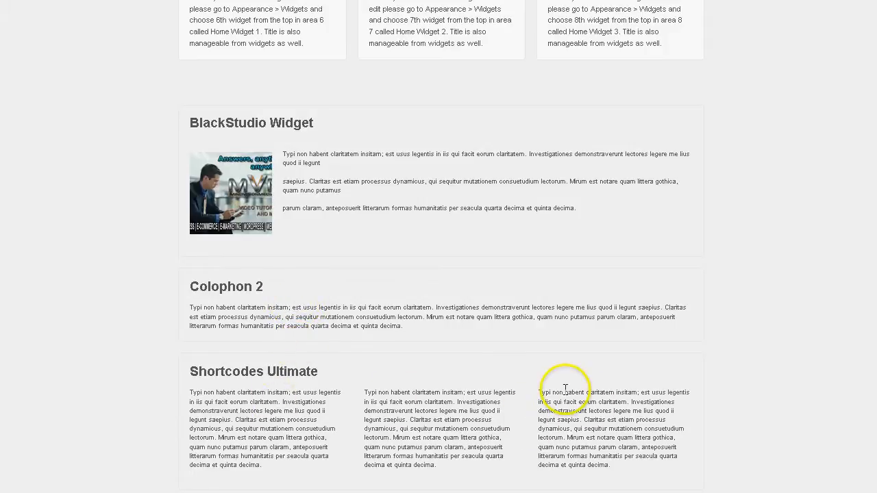
{"action": "scroll", "coordinate": [565, 388], "scroll_direction": "up", "scroll_amount": 3}
{"action": "scroll", "coordinate": [562, 386], "scroll_direction": "down", "scroll_amount": 3}
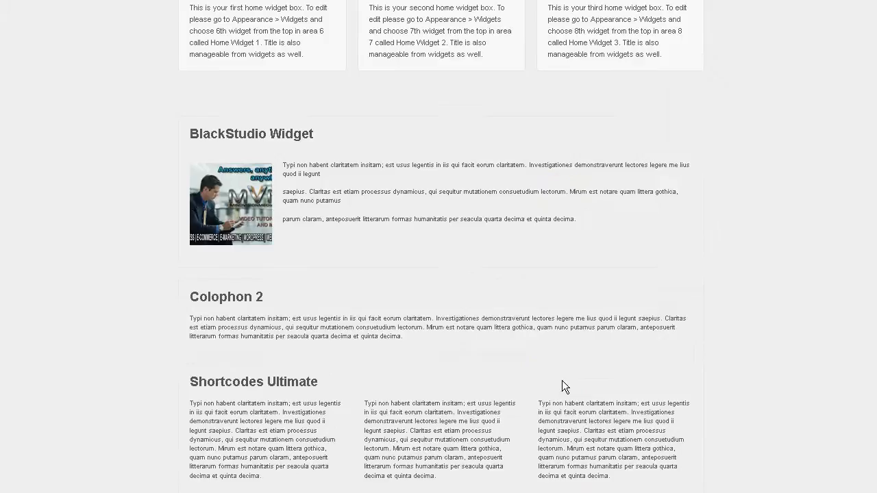
{"action": "scroll", "coordinate": [561, 386], "scroll_direction": "up", "scroll_amount": 3}
{"action": "scroll", "coordinate": [562, 377], "scroll_direction": "up", "scroll_amount": 3}
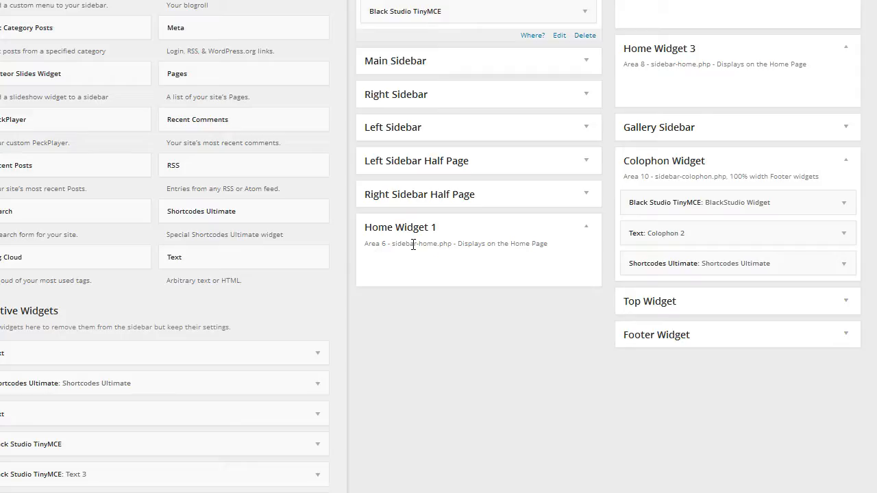
Step: Add a Black Studio TinyMCE widget to the empty Home Widget 2 area
{"action": "scroll", "coordinate": [520, 390], "scroll_direction": "up", "scroll_amount": 3}
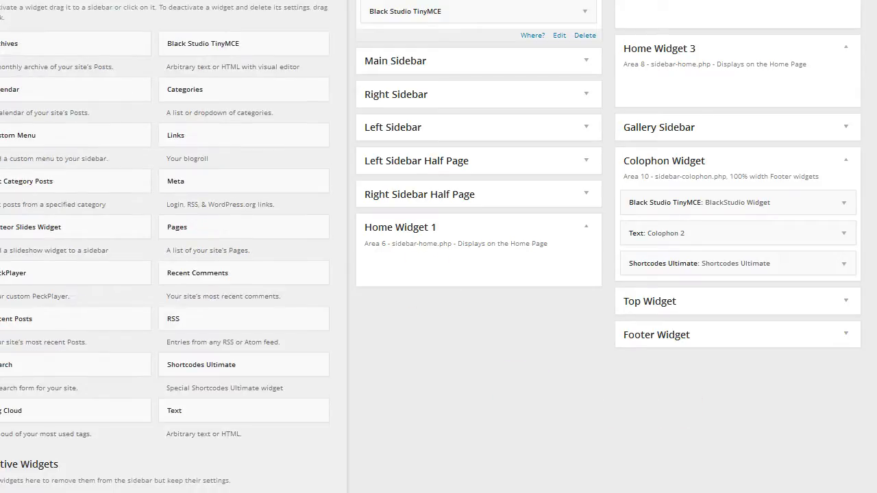
{"action": "scroll", "coordinate": [164, 247], "scroll_direction": "up", "scroll_amount": 1}
{"action": "scroll", "coordinate": [164, 246], "scroll_direction": "down", "scroll_amount": 4}
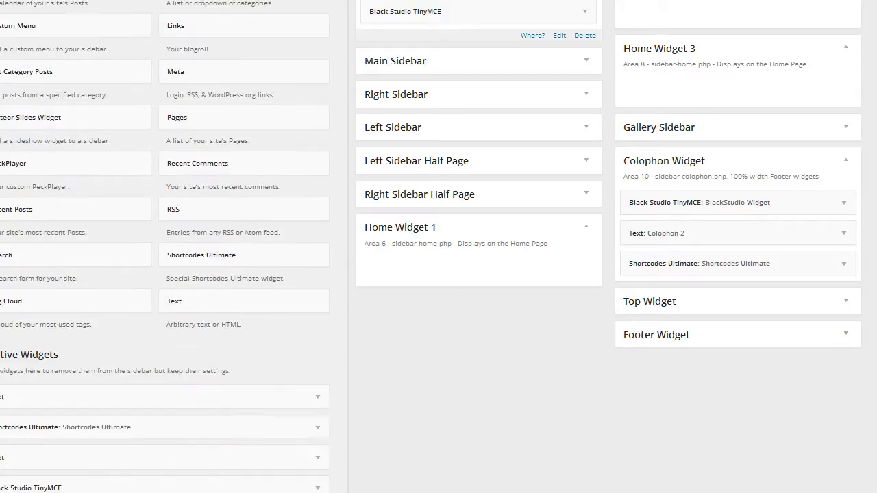
{"action": "scroll", "coordinate": [873, 401], "scroll_direction": "down", "scroll_amount": 10}
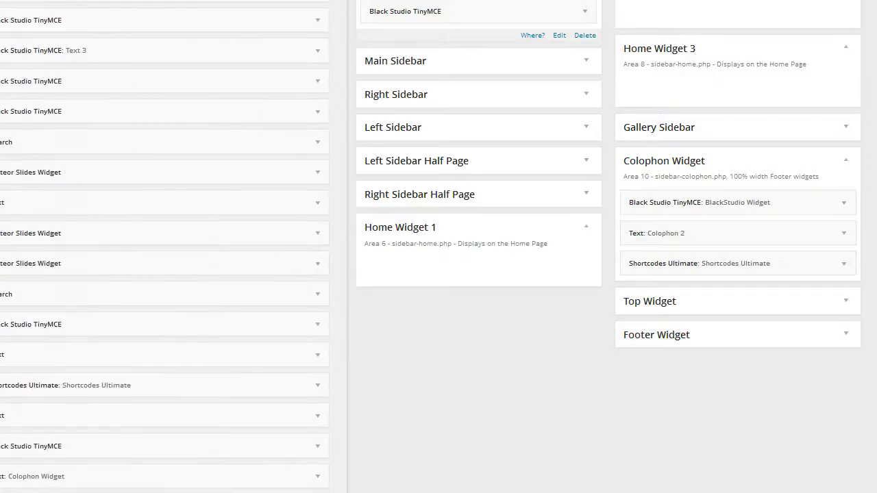
{"action": "scroll", "coordinate": [873, 399], "scroll_direction": "up", "scroll_amount": 4}
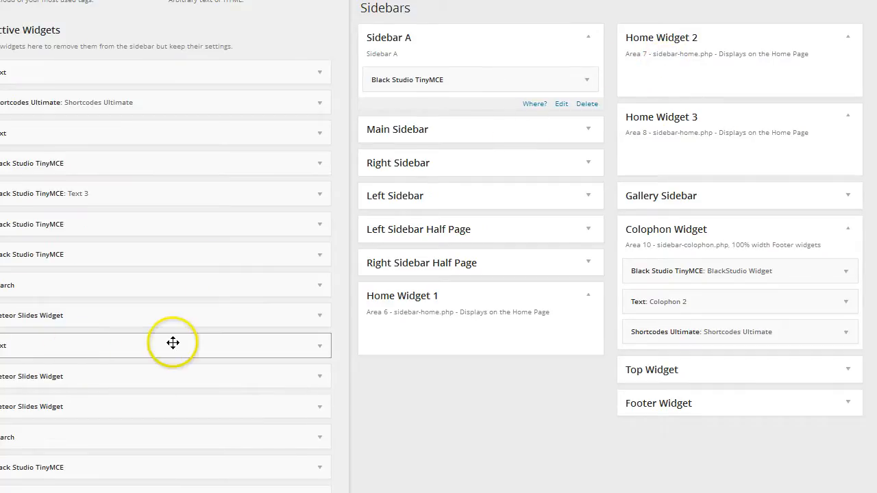
{"action": "scroll", "coordinate": [172, 343], "scroll_direction": "up", "scroll_amount": 7}
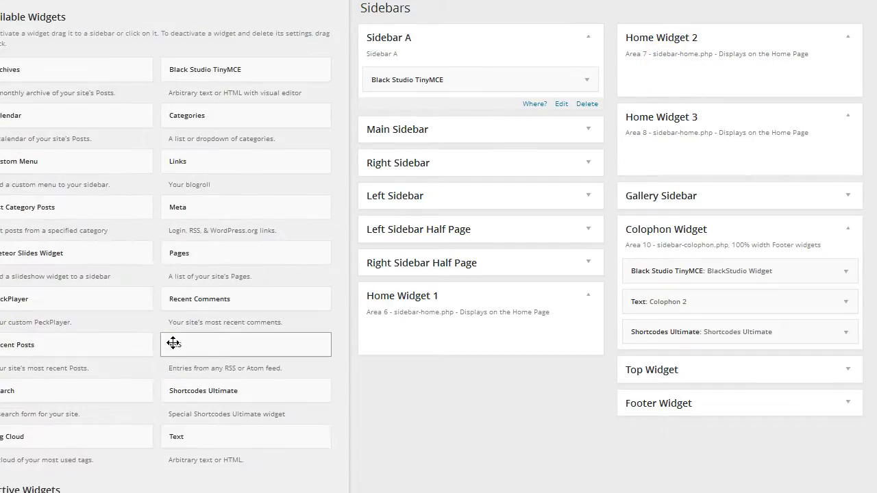
{"action": "left_click_drag", "start_coordinate": [199, 75], "coordinate": [655, 84]}
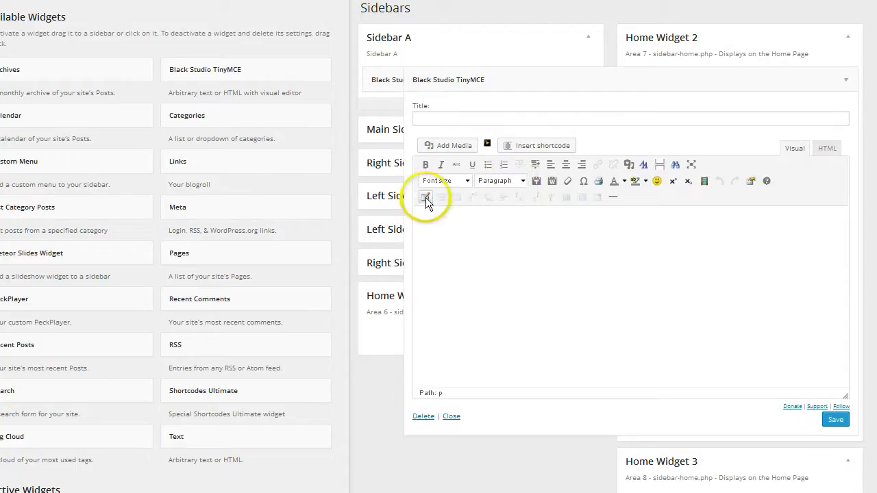
Step: Start a new table in the Home Widget 2 widget's editor with 1 column and 1 row
{"action": "left_click", "coordinate": [425, 198]}
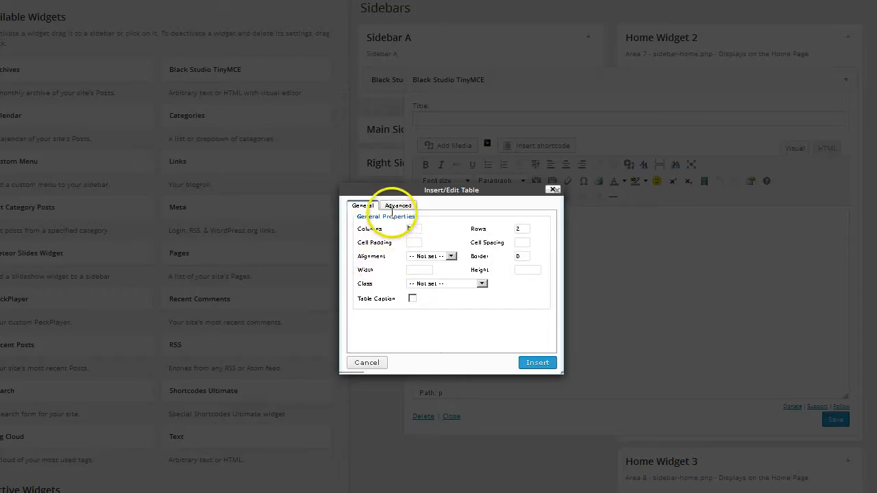
{"action": "left_click", "coordinate": [394, 233]}
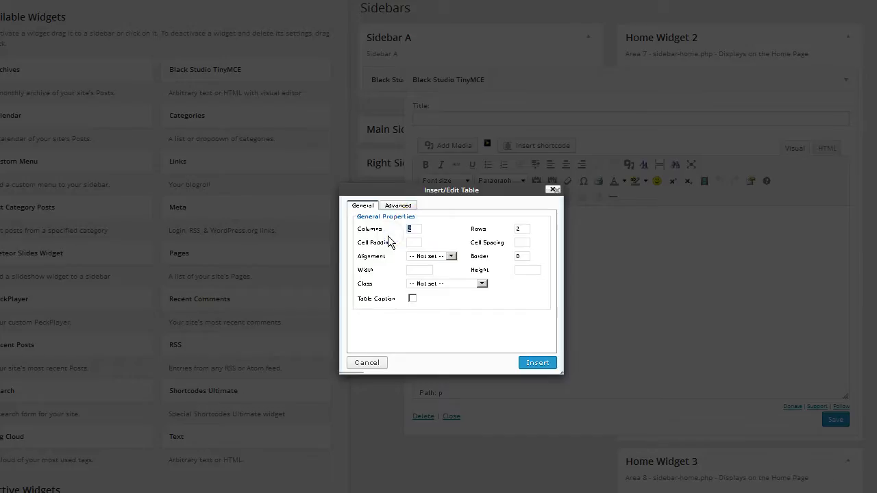
{"action": "type", "text": "1"}
{"action": "left_click_drag", "start_coordinate": [526, 229], "coordinate": [468, 236]}
{"action": "type", "text": "1"}
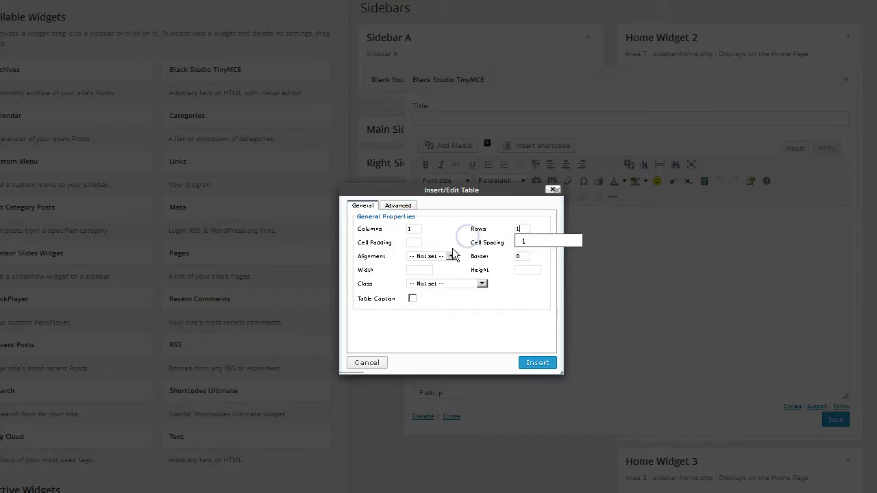
Step: Give the table the blue background color #4b90b4, insert it, and save and close the widget
{"action": "left_click", "coordinate": [397, 207]}
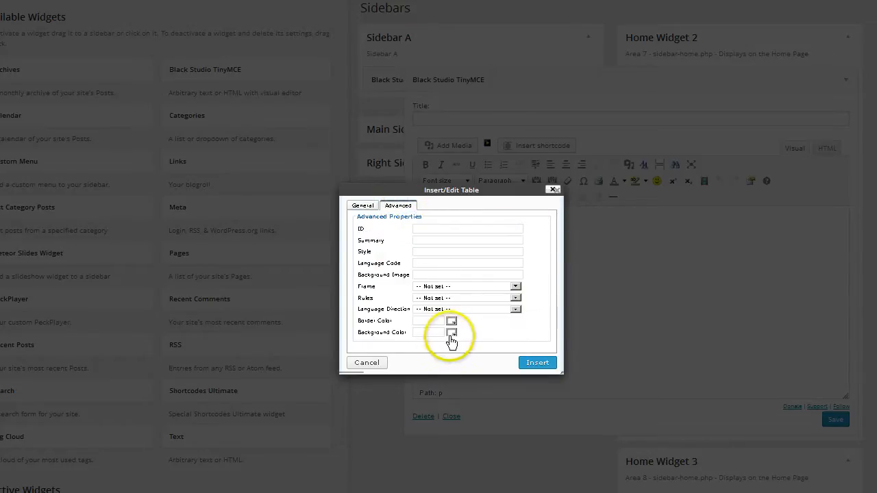
{"action": "left_click", "coordinate": [451, 333]}
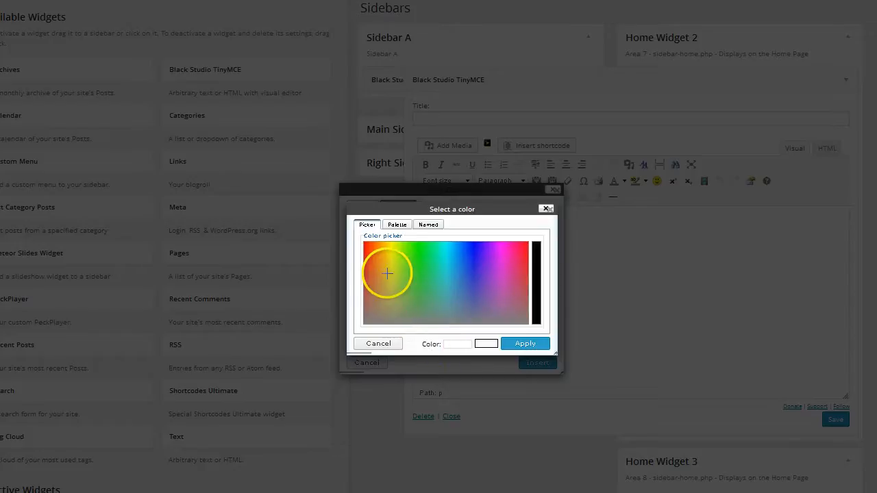
{"action": "left_click", "coordinate": [452, 289]}
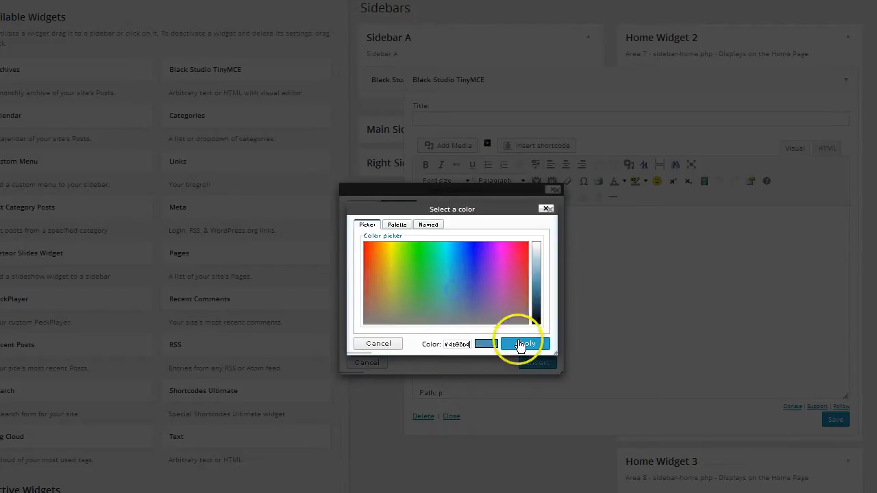
{"action": "left_click", "coordinate": [521, 345]}
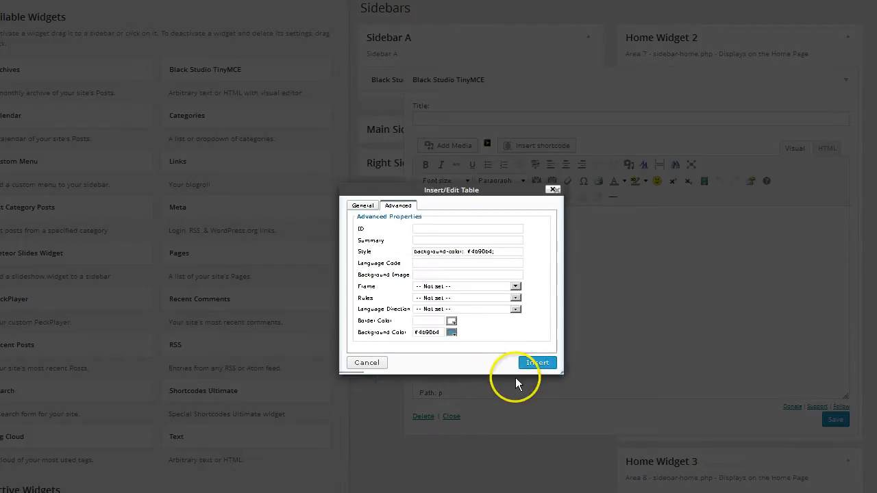
{"action": "left_click", "coordinate": [531, 363]}
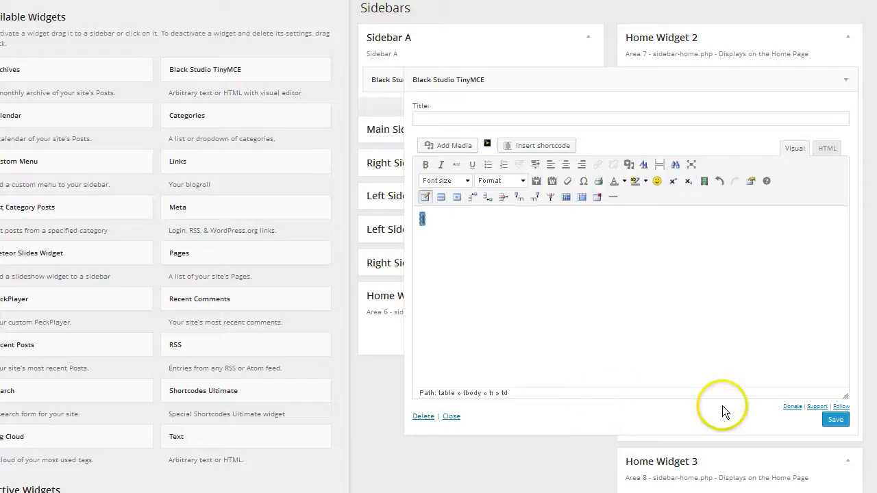
{"action": "left_click", "coordinate": [835, 421]}
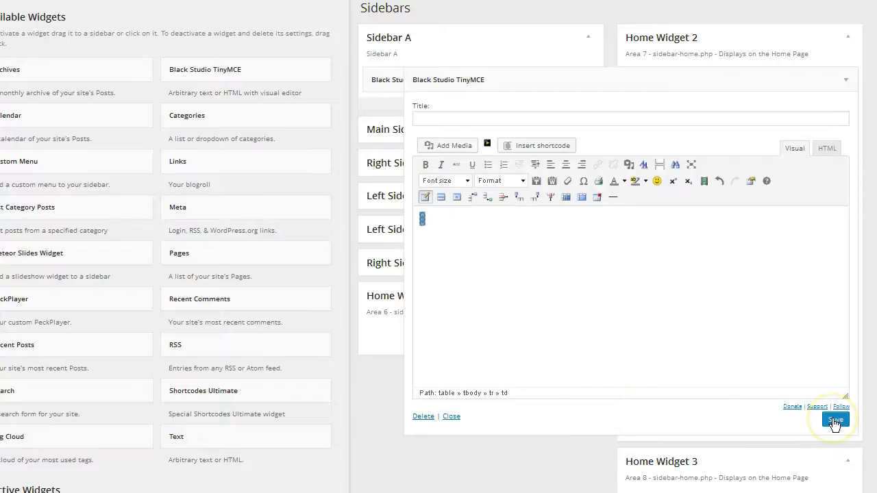
{"action": "left_click", "coordinate": [448, 416]}
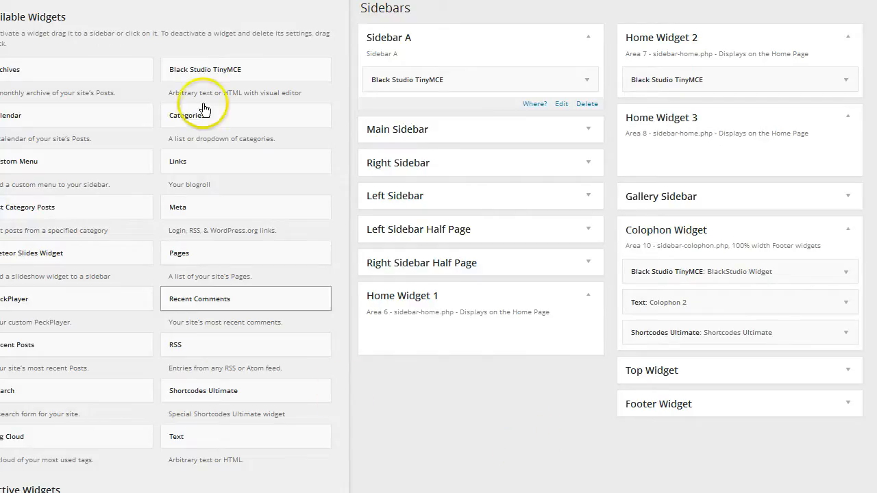
Step: Add a second Black Studio TinyMCE widget below the first in Home Widget 2 and start a table with 1 column and 1 row
{"action": "left_click_drag", "start_coordinate": [185, 68], "coordinate": [646, 112]}
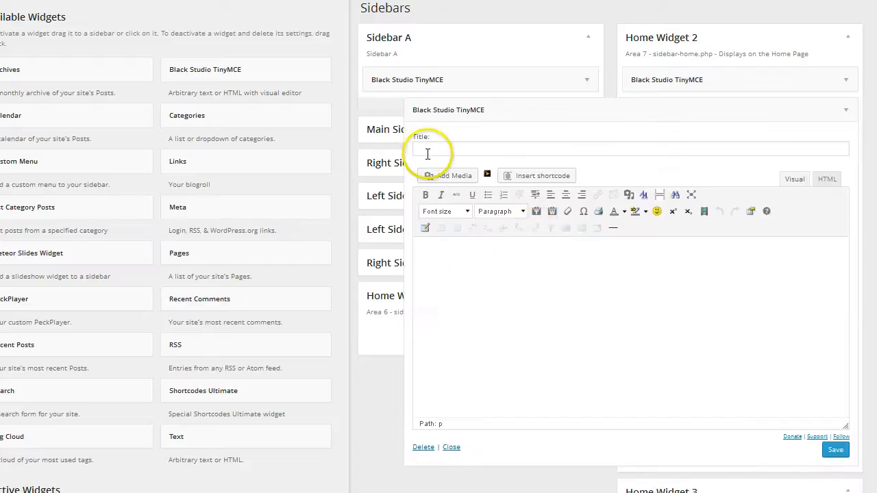
{"action": "left_click", "coordinate": [423, 228]}
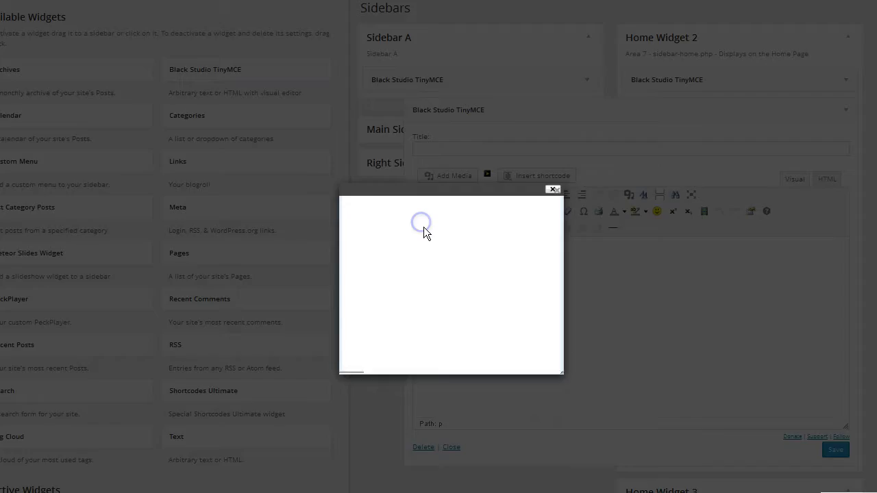
{"action": "left_click", "coordinate": [410, 228]}
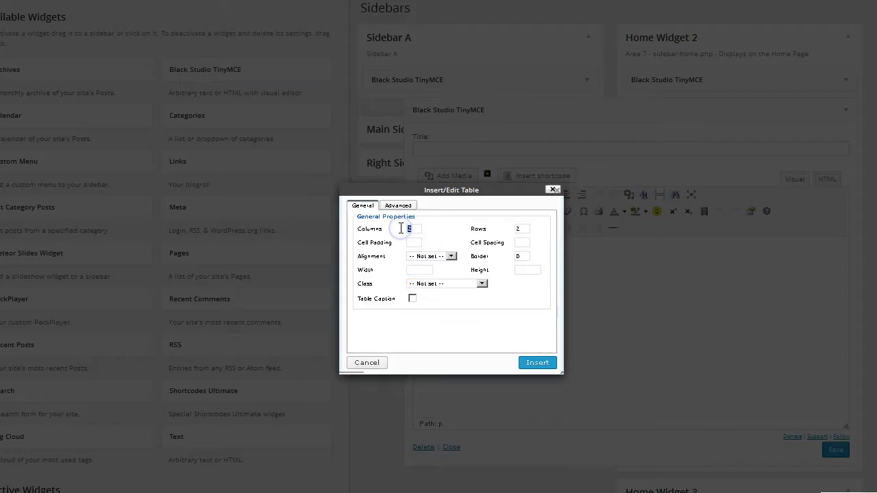
{"action": "type", "text": "1"}
{"action": "left_click_drag", "start_coordinate": [520, 228], "coordinate": [491, 230]}
{"action": "type", "text": "1"}
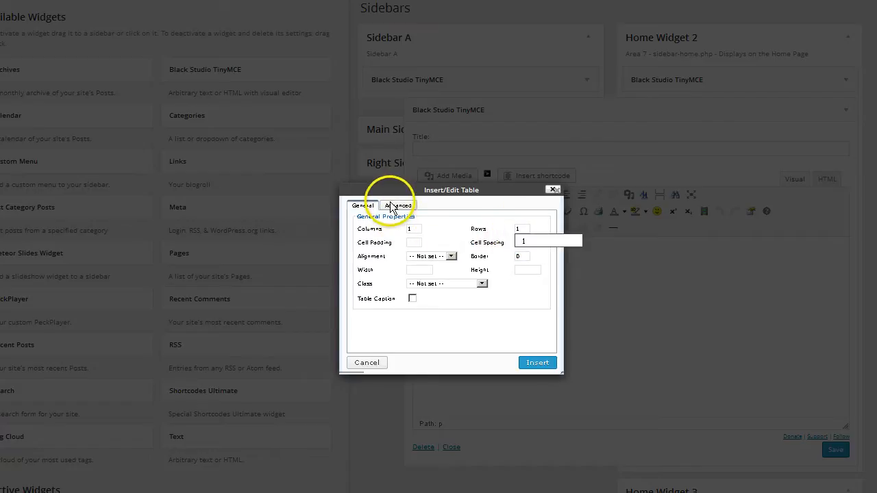
Step: Give the second widget's table a lime green background color, insert it, and save and close the widget
{"action": "left_click", "coordinate": [397, 206]}
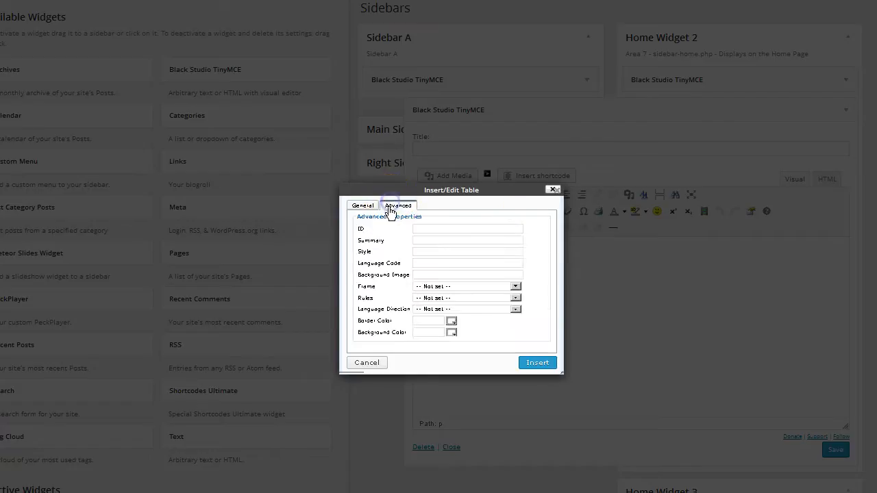
{"action": "left_click", "coordinate": [452, 333]}
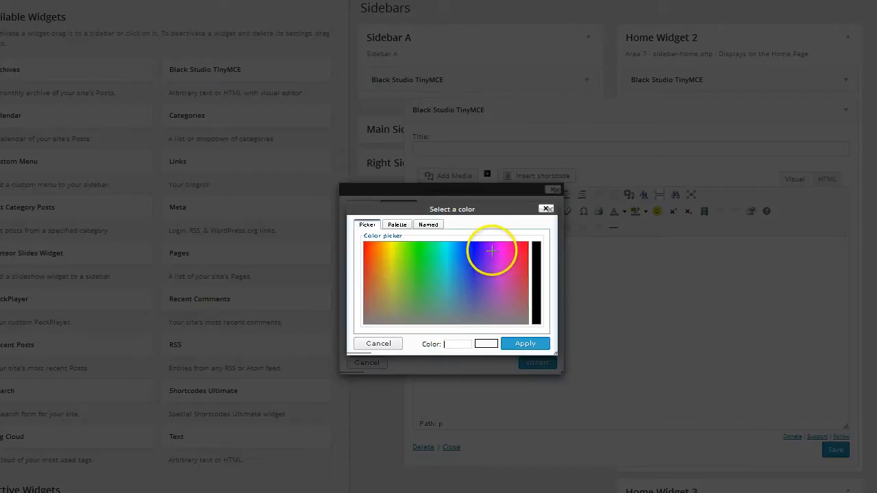
{"action": "left_click", "coordinate": [401, 245]}
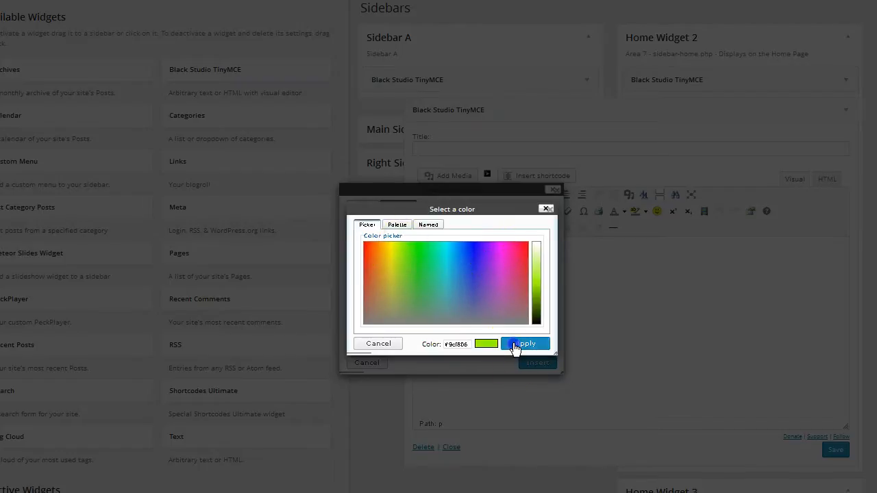
{"action": "left_click", "coordinate": [518, 344]}
{"action": "left_click", "coordinate": [529, 363]}
{"action": "left_click", "coordinate": [602, 405]}
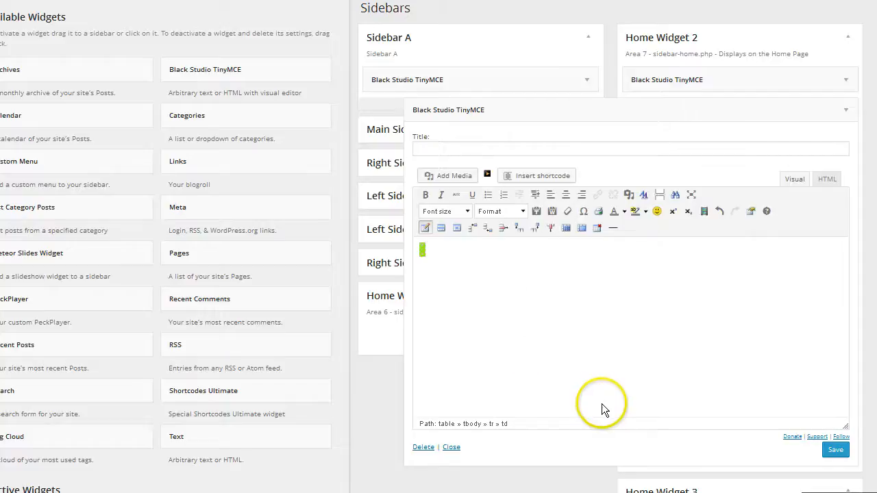
{"action": "left_click", "coordinate": [837, 452]}
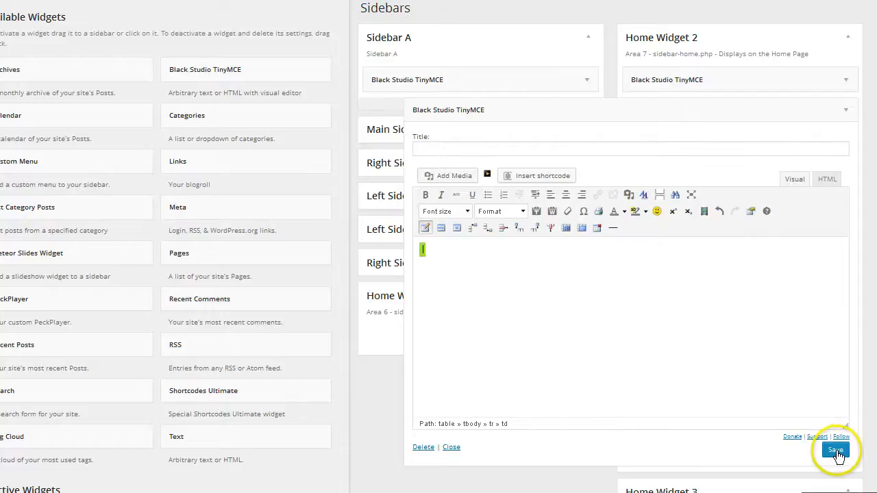
{"action": "left_click", "coordinate": [451, 447]}
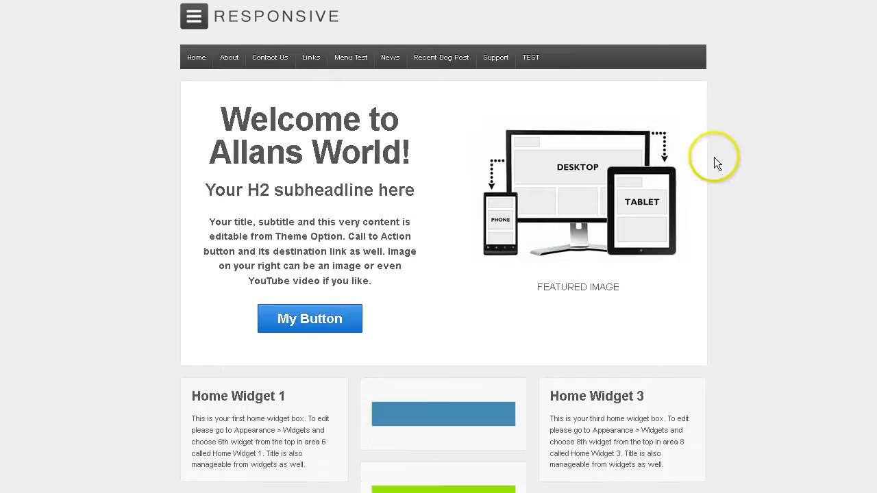
Step: Inspect the blue table cell between Home Widget 1 and Home Widget 3 on the site's home page with Firebug
{"action": "scroll", "coordinate": [776, 203], "scroll_direction": "down", "scroll_amount": 3}
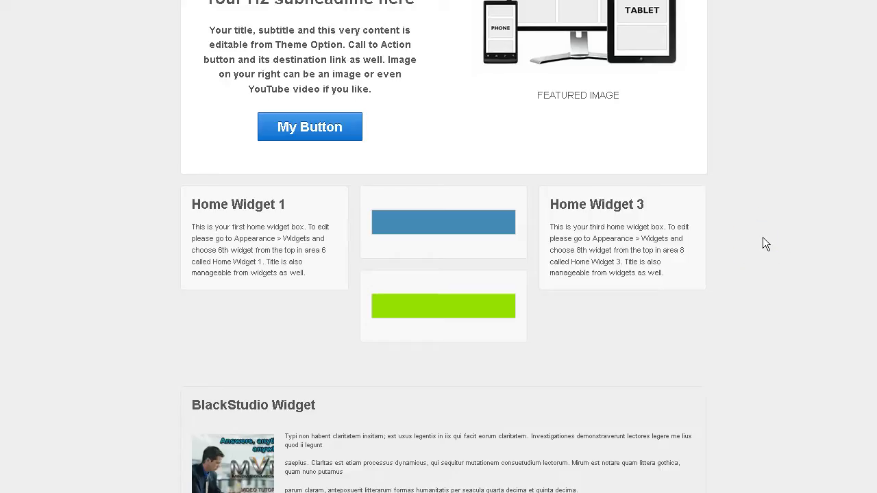
{"action": "right_click", "coordinate": [391, 218]}
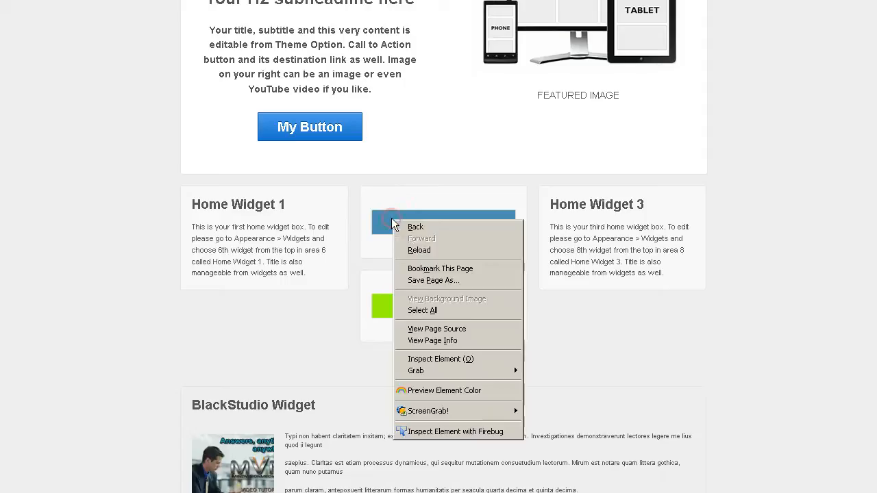
{"action": "left_click", "coordinate": [448, 431]}
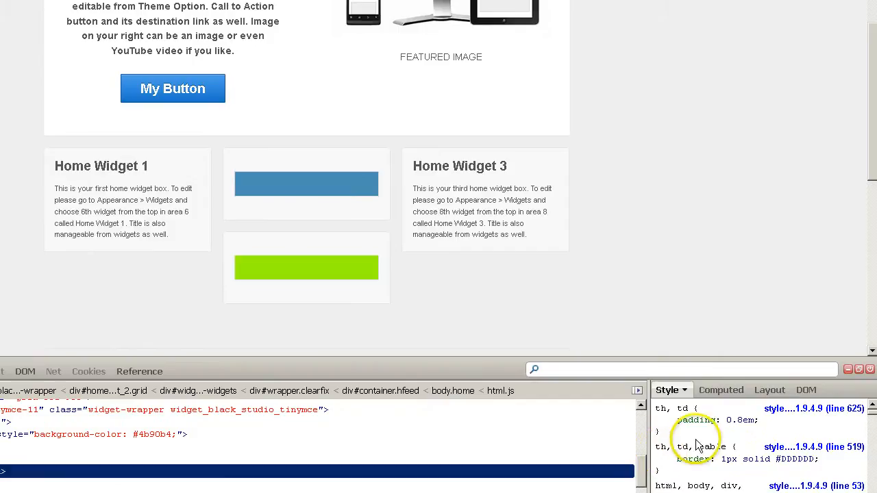
Step: Examine the blue cell's CSS rules in Firebug, including its padding, border and inherited table styles
{"action": "scroll", "coordinate": [697, 445], "scroll_direction": "down", "scroll_amount": 3}
{"action": "scroll", "coordinate": [697, 446], "scroll_direction": "up", "scroll_amount": 3}
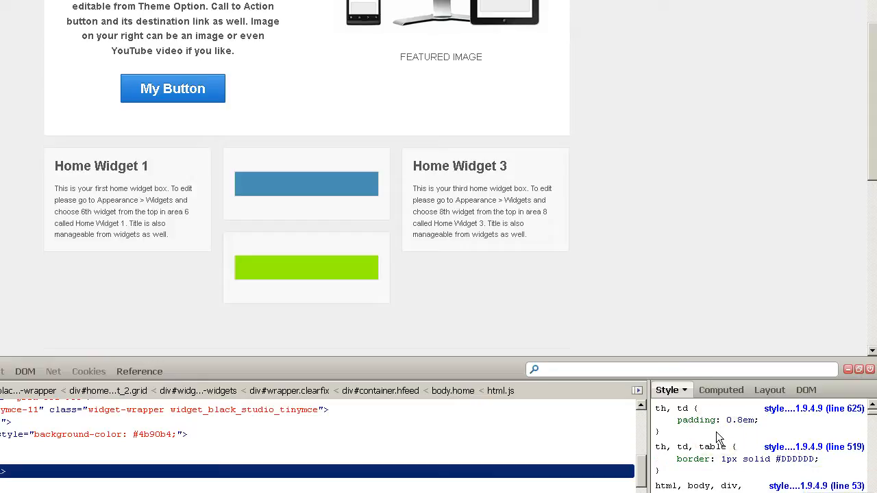
{"action": "scroll", "coordinate": [718, 436], "scroll_direction": "down", "scroll_amount": 10}
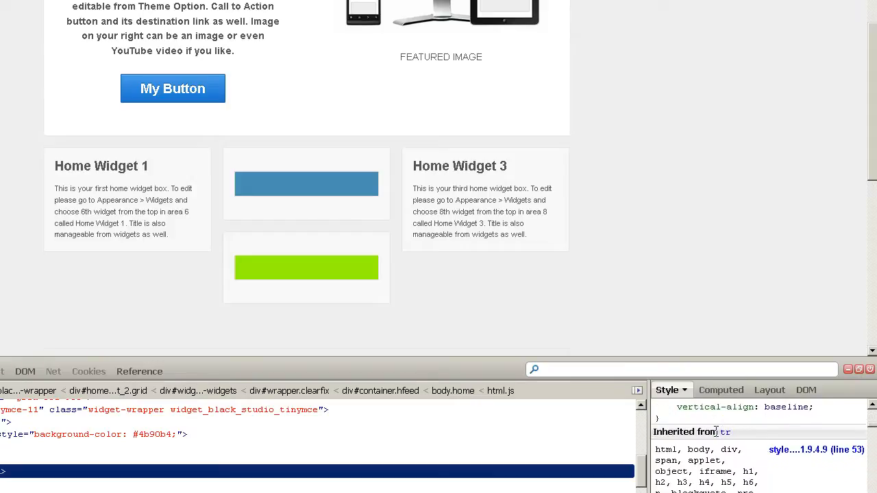
{"action": "scroll", "coordinate": [716, 431], "scroll_direction": "up", "scroll_amount": 2}
{"action": "scroll", "coordinate": [717, 436], "scroll_direction": "up", "scroll_amount": 5}
{"action": "scroll", "coordinate": [718, 437], "scroll_direction": "down", "scroll_amount": 6}
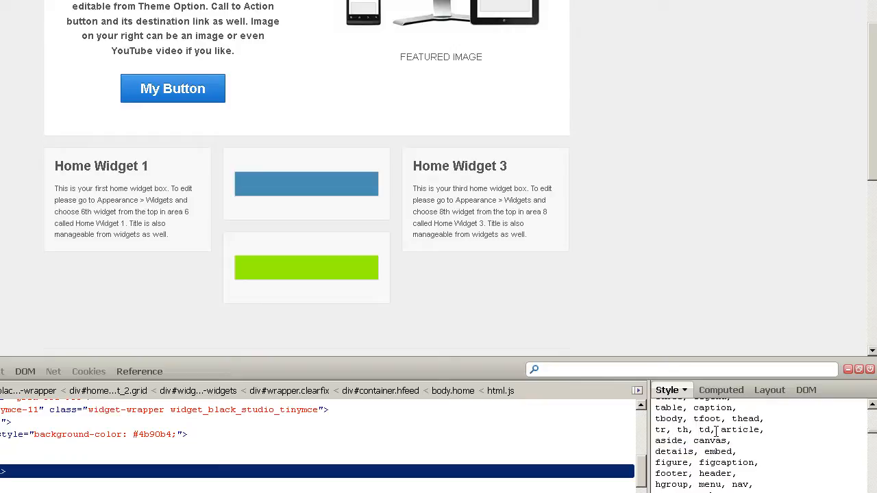
{"action": "scroll", "coordinate": [715, 431], "scroll_direction": "up", "scroll_amount": 5}
{"action": "scroll", "coordinate": [716, 432], "scroll_direction": "down", "scroll_amount": 8}
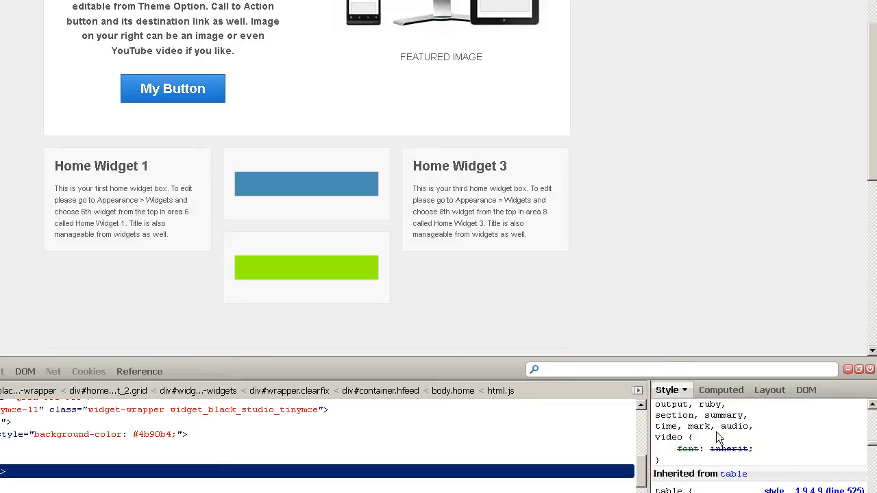
{"action": "scroll", "coordinate": [718, 436], "scroll_direction": "down", "scroll_amount": 6}
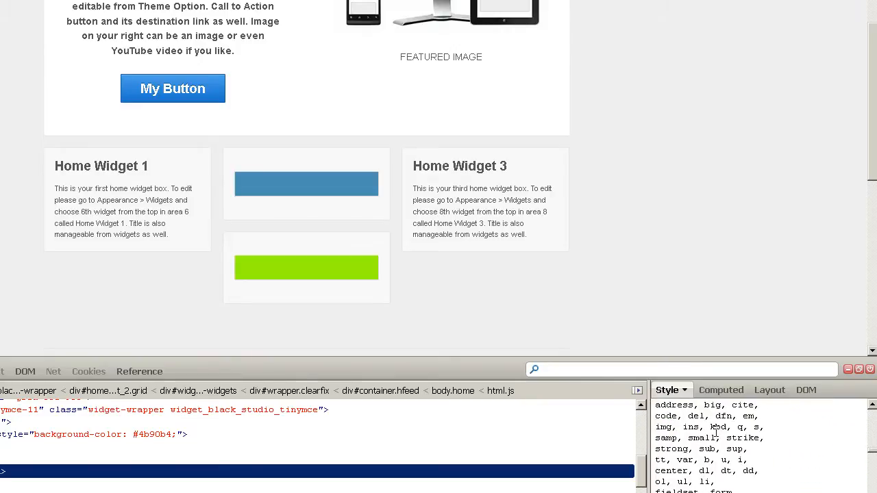
Step: Inspect the widget wrapper box surrounding the blue table with Firebug
{"action": "right_click", "coordinate": [286, 206]}
{"action": "left_click", "coordinate": [355, 419]}
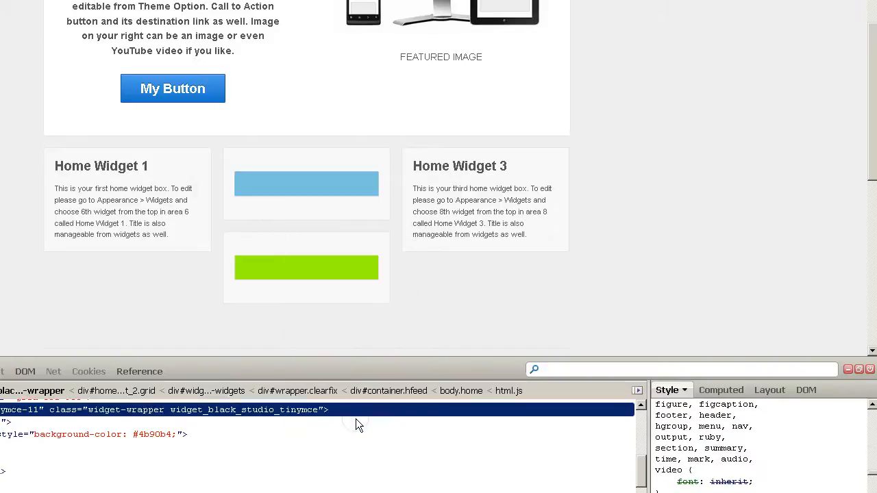
Step: Find the .widget-wrapper rule in Firebug and toggle its background-color off, on and off again, leaving it disabled
{"action": "scroll", "coordinate": [752, 447], "scroll_direction": "down", "scroll_amount": 10}
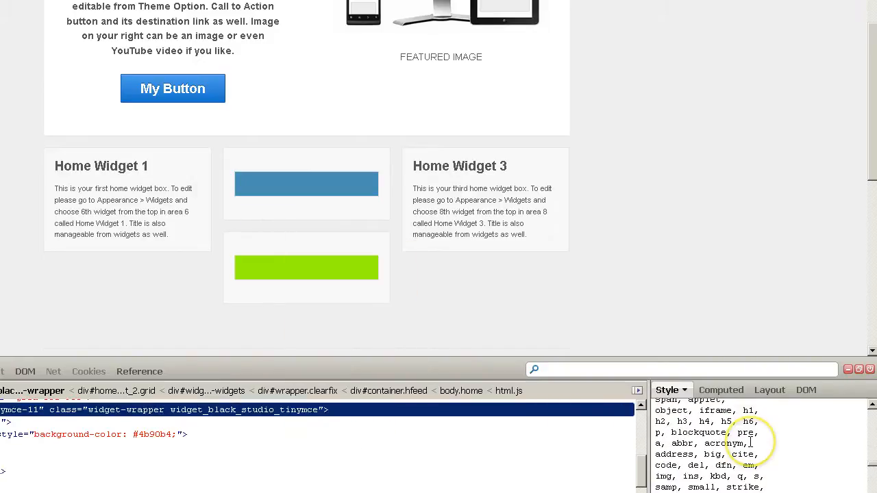
{"action": "scroll", "coordinate": [750, 442], "scroll_direction": "up", "scroll_amount": 2}
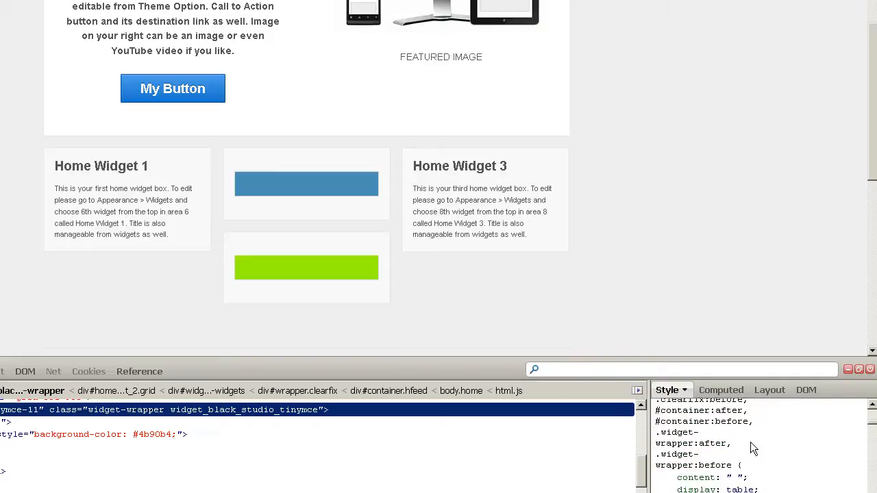
{"action": "scroll", "coordinate": [750, 442], "scroll_direction": "down", "scroll_amount": 2}
{"action": "mouse_move", "coordinate": [792, 441]}
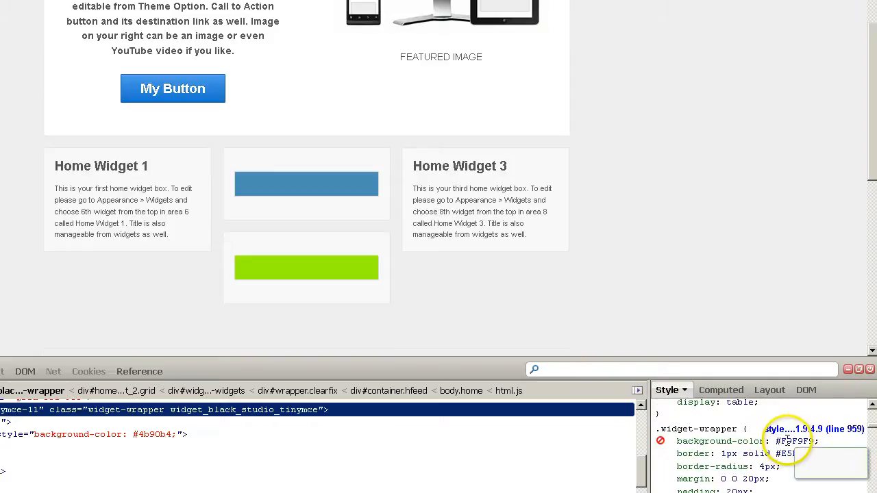
{"action": "left_click", "coordinate": [661, 442]}
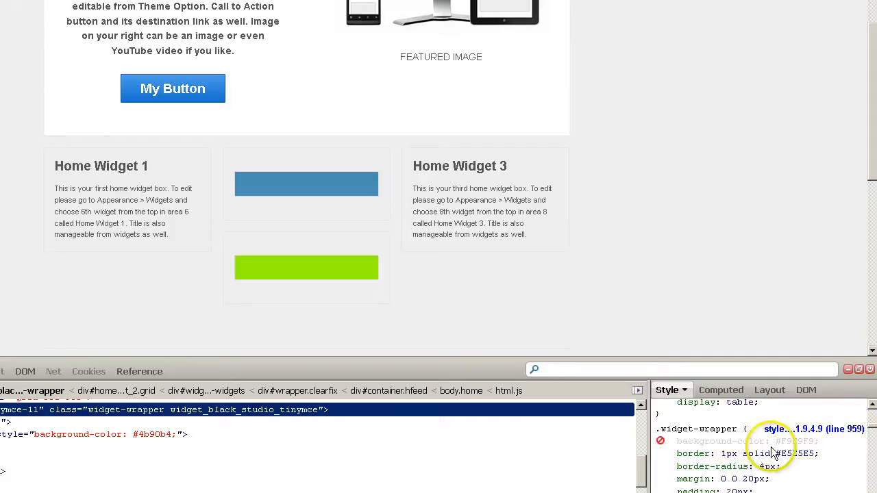
{"action": "left_click", "coordinate": [660, 442]}
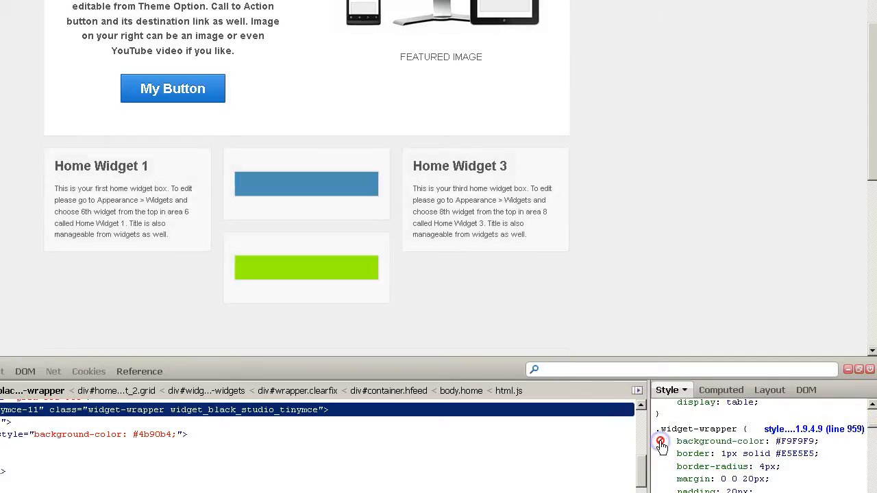
{"action": "left_click", "coordinate": [660, 443]}
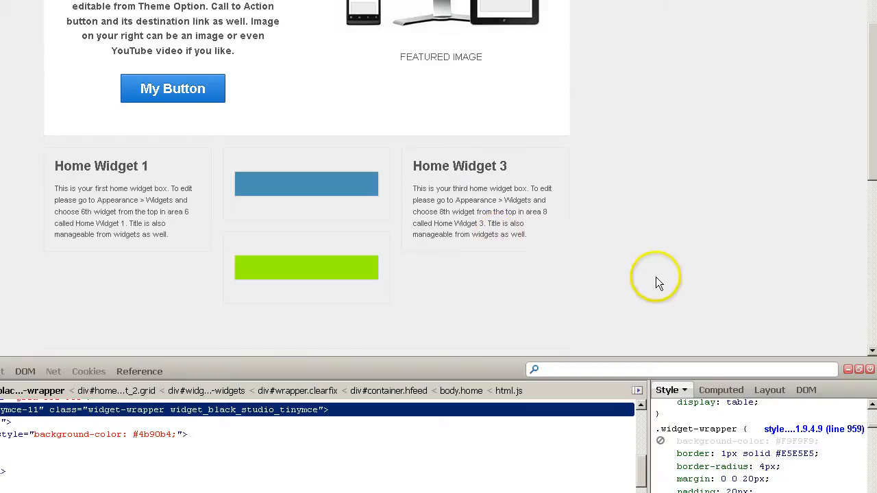
Step: Examine the home and colophon widgets and the featured area with the widget background color disabled
{"action": "scroll", "coordinate": [658, 277], "scroll_direction": "up", "scroll_amount": 3}
{"action": "scroll", "coordinate": [658, 277], "scroll_direction": "down", "scroll_amount": 5}
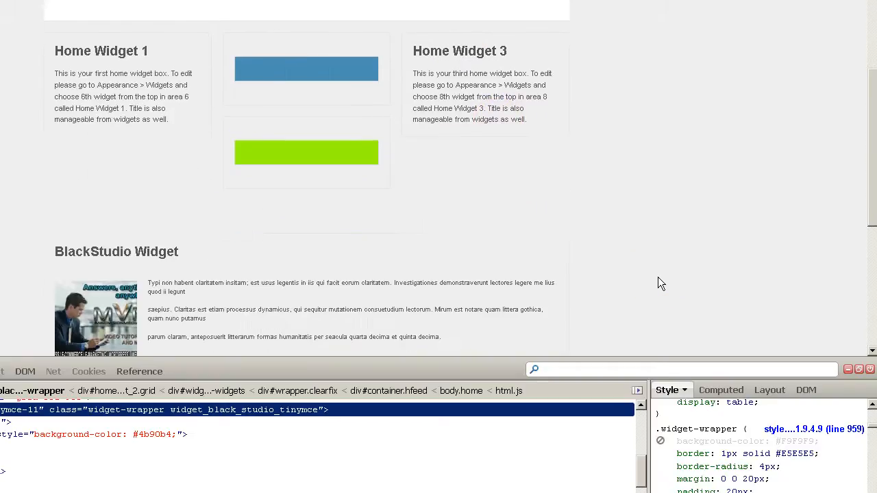
{"action": "scroll", "coordinate": [657, 277], "scroll_direction": "down", "scroll_amount": 3}
{"action": "scroll", "coordinate": [658, 276], "scroll_direction": "up", "scroll_amount": 3}
{"action": "scroll", "coordinate": [657, 276], "scroll_direction": "down", "scroll_amount": 3}
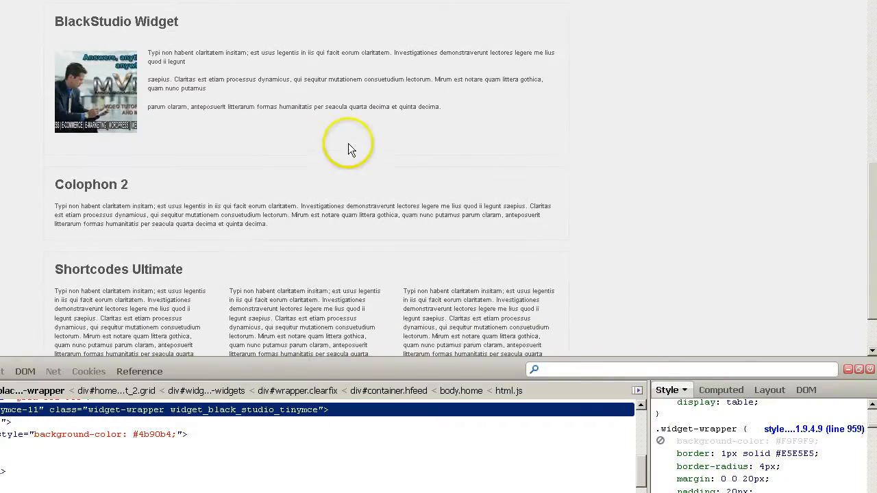
{"action": "scroll", "coordinate": [653, 247], "scroll_direction": "up", "scroll_amount": 5}
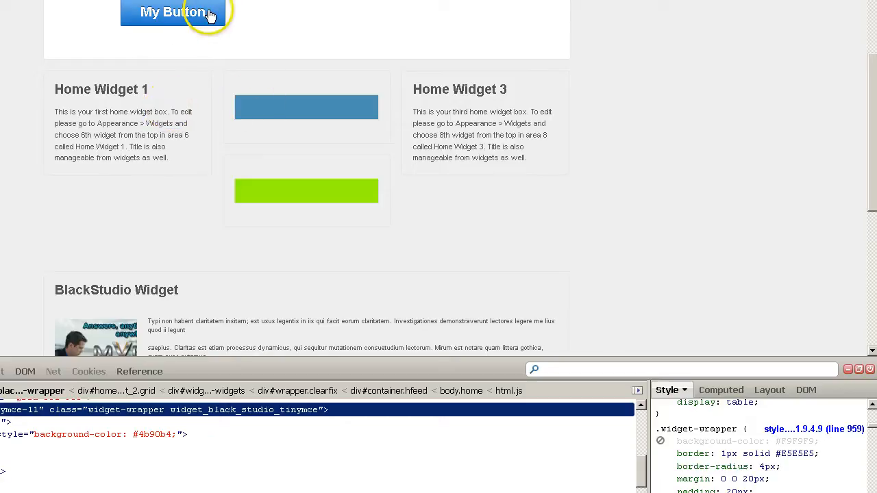
{"action": "scroll", "coordinate": [675, 133], "scroll_direction": "up", "scroll_amount": 4}
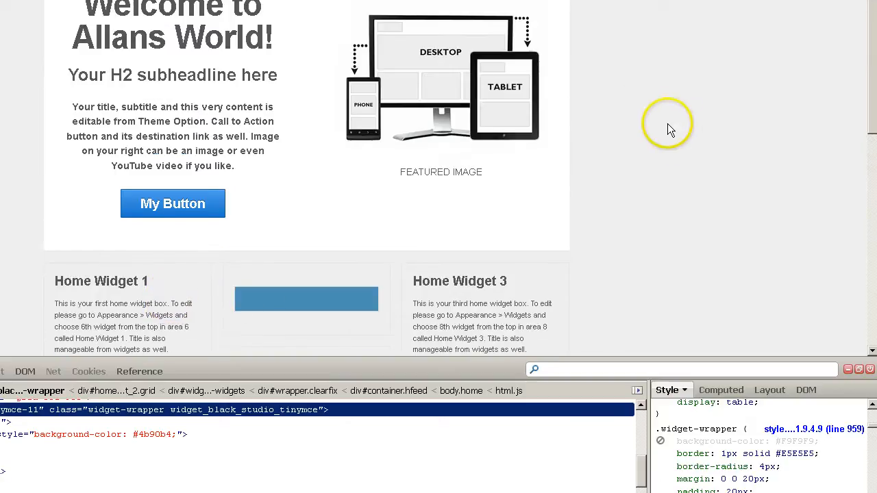
{"action": "scroll", "coordinate": [669, 130], "scroll_direction": "down", "scroll_amount": 2}
{"action": "scroll", "coordinate": [670, 130], "scroll_direction": "down", "scroll_amount": 2}
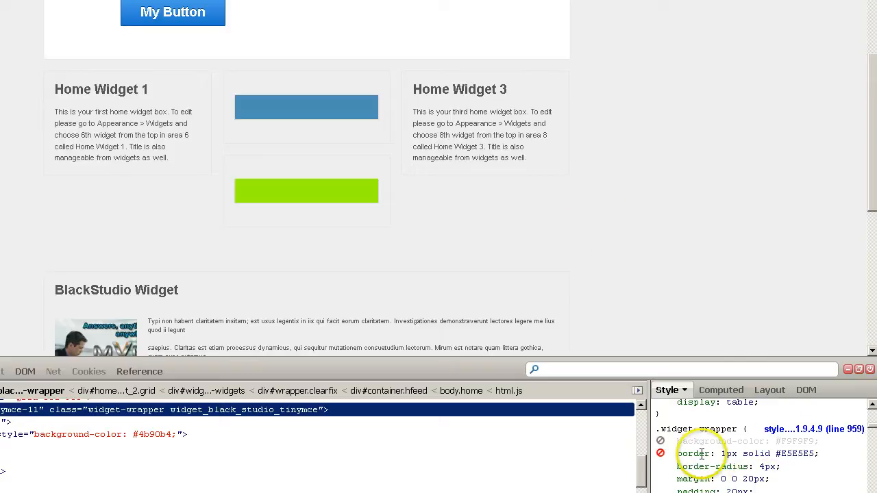
Step: Disable the border in the .widget-wrapper rule and look over the home and colophon widgets without it
{"action": "left_click", "coordinate": [662, 454]}
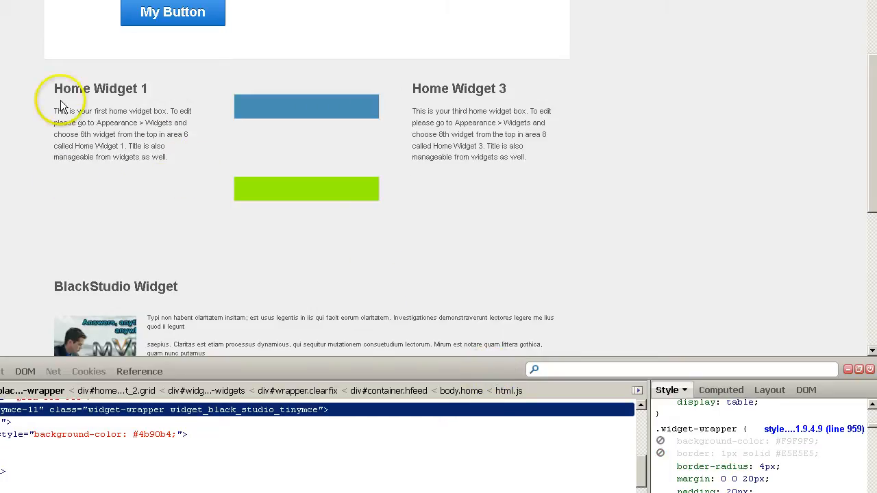
{"action": "scroll", "coordinate": [643, 209], "scroll_direction": "down", "scroll_amount": 1}
{"action": "scroll", "coordinate": [644, 203], "scroll_direction": "down", "scroll_amount": 8}
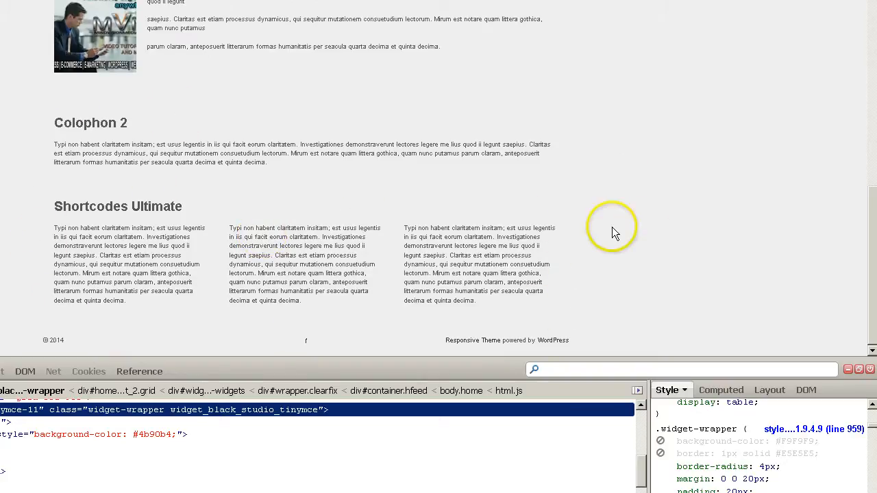
{"action": "scroll", "coordinate": [665, 190], "scroll_direction": "up", "scroll_amount": 6}
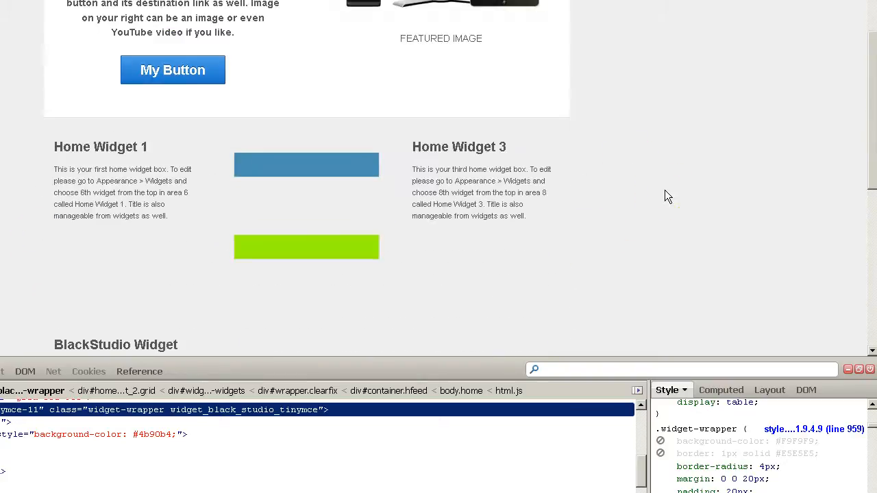
{"action": "scroll", "coordinate": [665, 191], "scroll_direction": "down", "scroll_amount": 5}
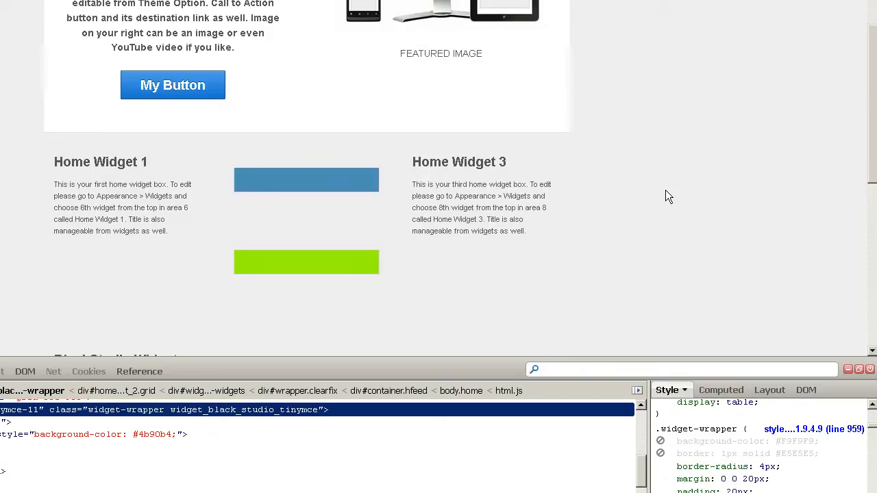
{"action": "scroll", "coordinate": [666, 190], "scroll_direction": "down", "scroll_amount": 6}
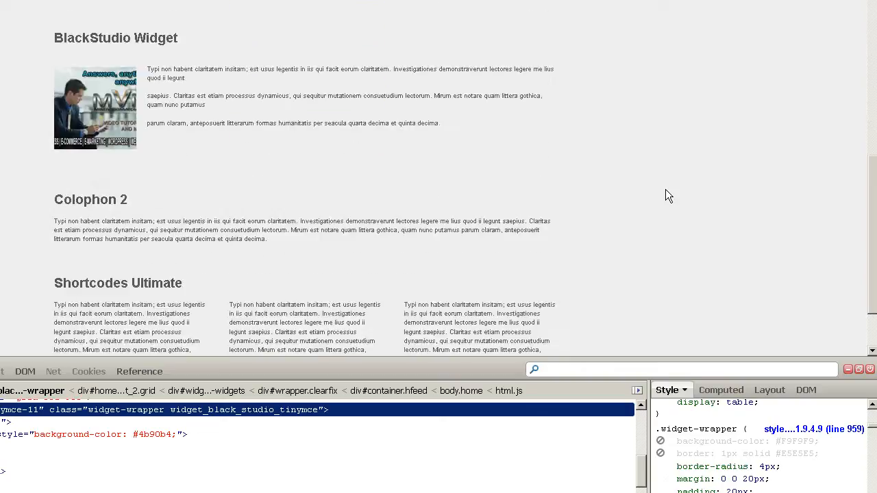
{"action": "scroll", "coordinate": [666, 190], "scroll_direction": "up", "scroll_amount": 7}
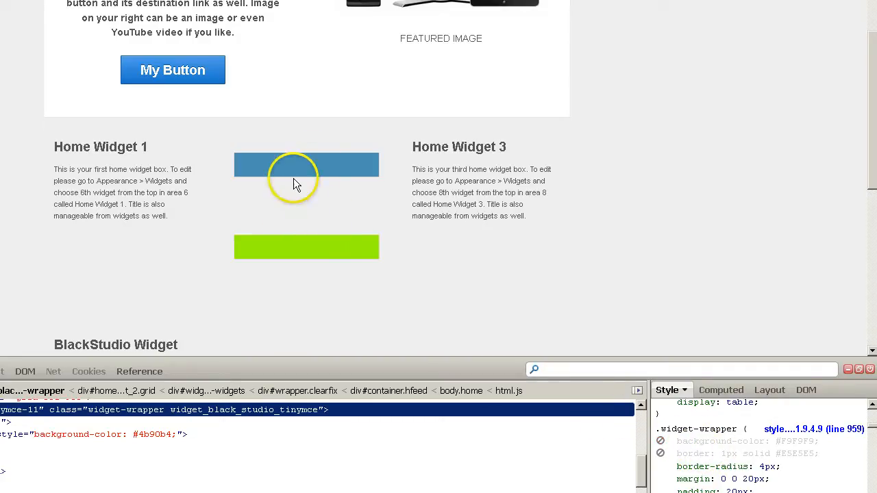
Step: Re-enable the background-color and border in the .widget-wrapper rule and check the widgets across the page
{"action": "left_click", "coordinate": [660, 431]}
{"action": "left_click", "coordinate": [661, 442]}
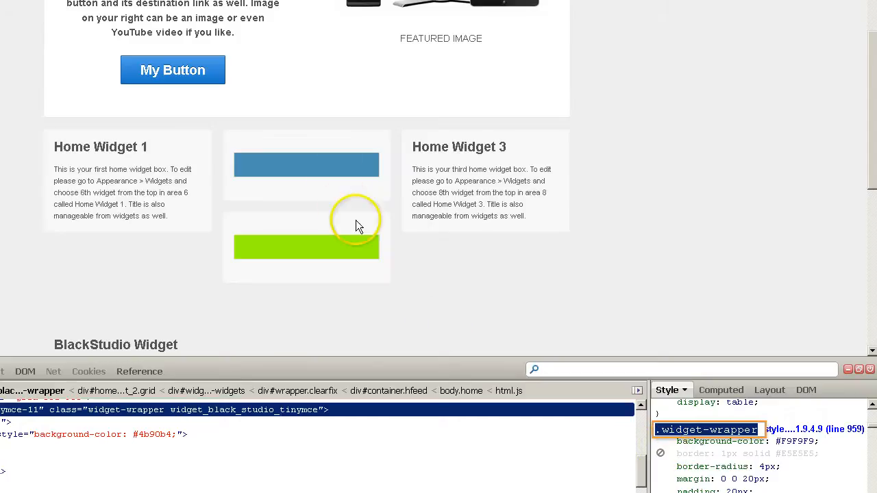
{"action": "left_click", "coordinate": [661, 454]}
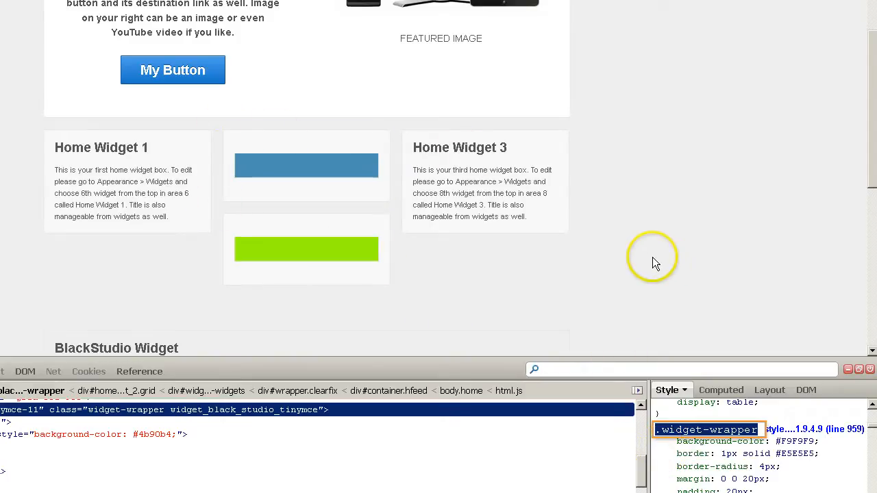
{"action": "scroll", "coordinate": [653, 255], "scroll_direction": "down", "scroll_amount": 6}
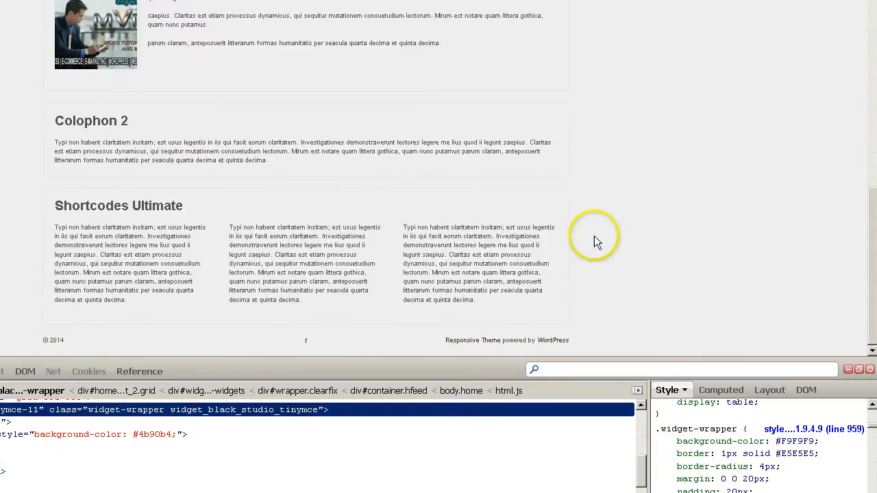
{"action": "scroll", "coordinate": [648, 251], "scroll_direction": "up", "scroll_amount": 8}
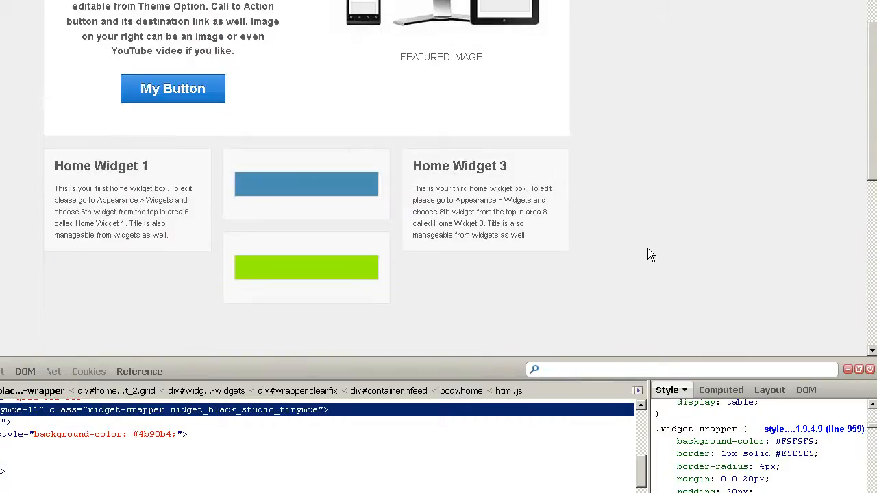
{"action": "scroll", "coordinate": [651, 255], "scroll_direction": "up", "scroll_amount": 2}
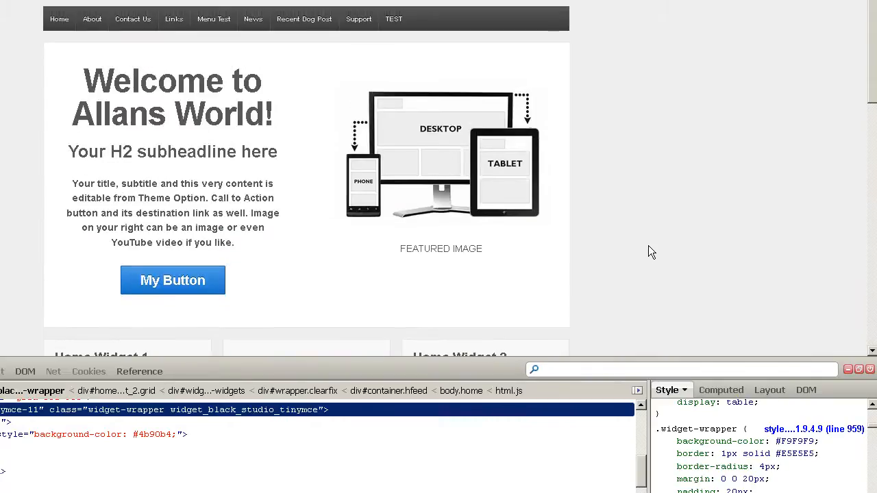
{"action": "scroll", "coordinate": [648, 245], "scroll_direction": "down", "scroll_amount": 1}
{"action": "scroll", "coordinate": [650, 241], "scroll_direction": "up", "scroll_amount": 1}
Step: Inspect the "Welcome to Allans World!" heading with Firebug and bring up its .featured-title rule
{"action": "left_click", "coordinate": [657, 242]}
{"action": "right_click", "coordinate": [236, 48]}
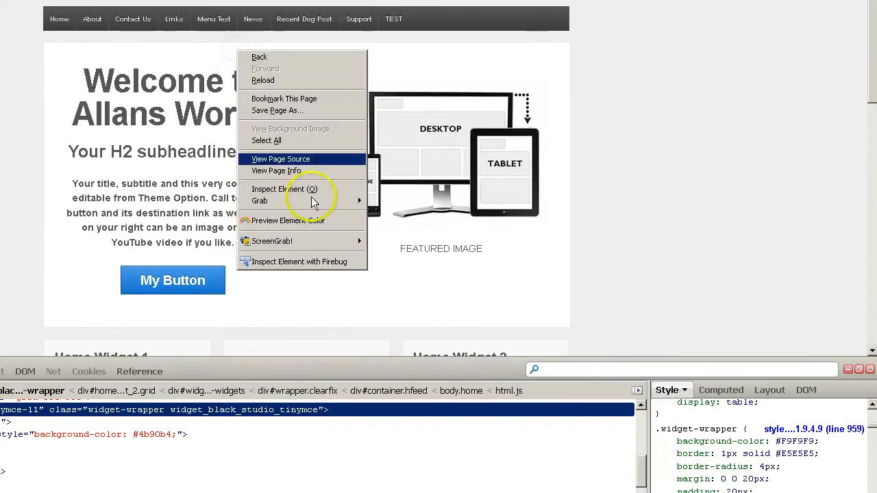
{"action": "left_click", "coordinate": [298, 261]}
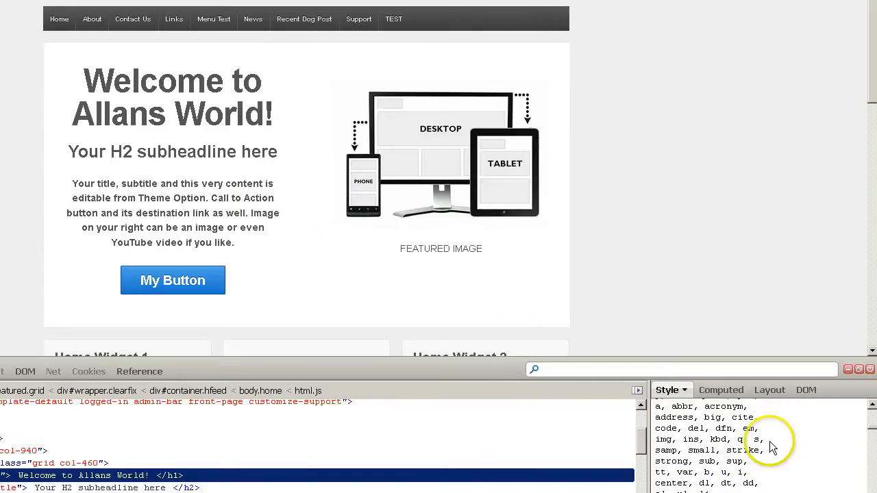
{"action": "scroll", "coordinate": [861, 420], "scroll_direction": "up", "scroll_amount": 5}
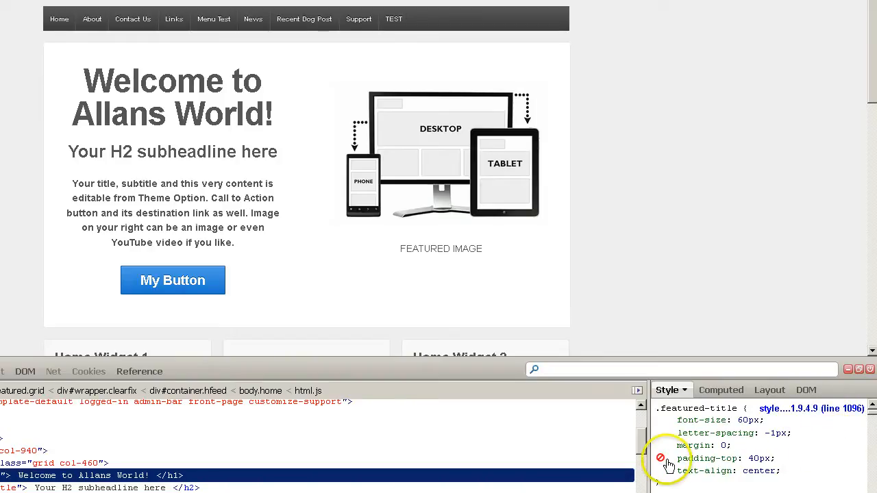
{"action": "key", "text": "Tab"}
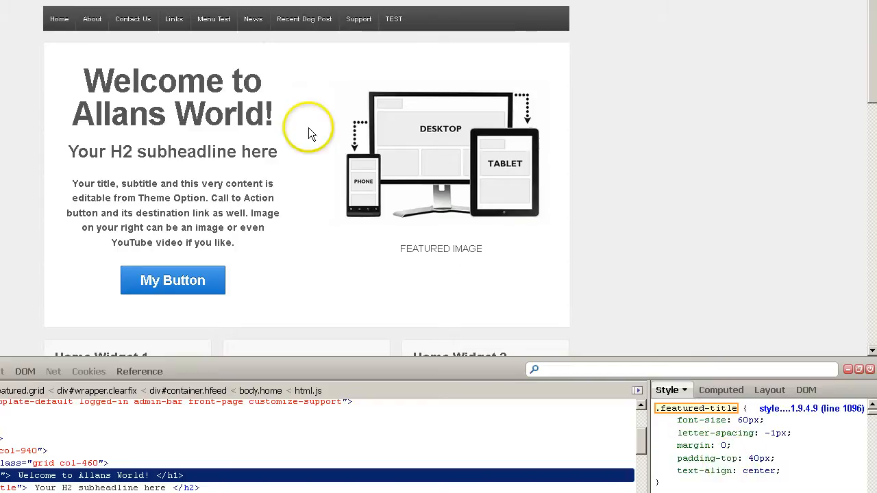
{"action": "right_click", "coordinate": [259, 53]}
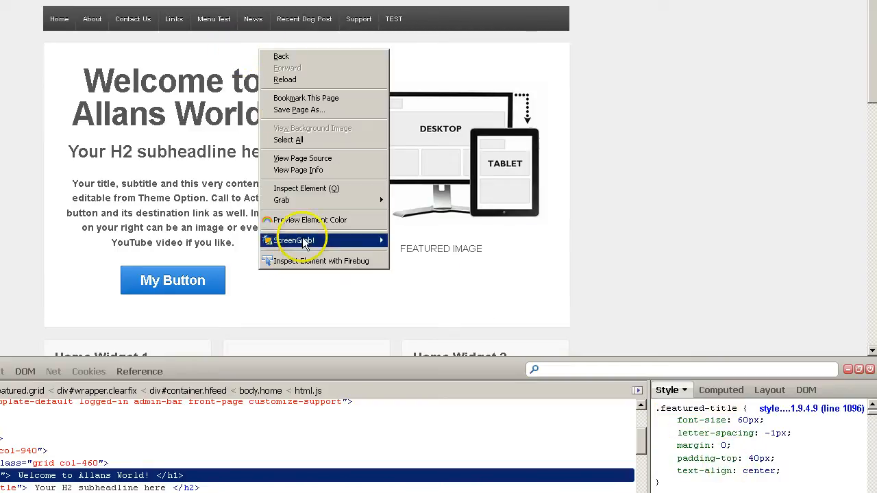
{"action": "left_click", "coordinate": [301, 261]}
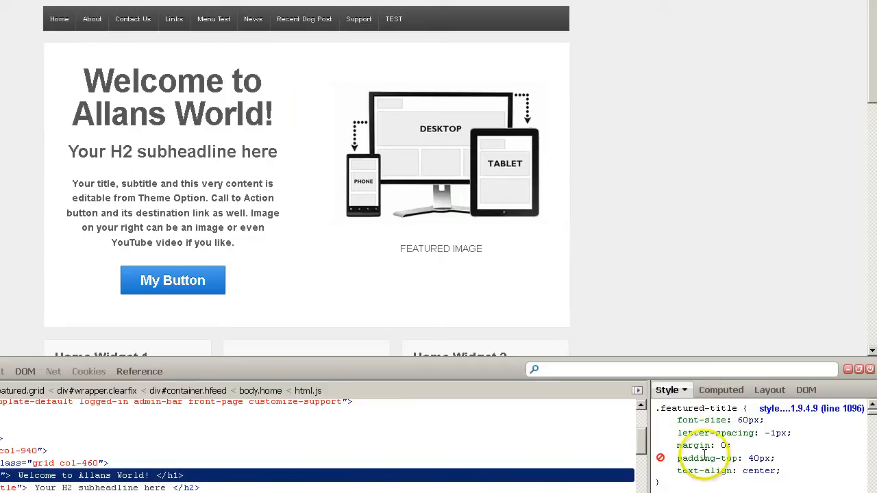
Step: Lower the padding-top in the .featured-title rule in stages to 30px, 20px and 10px
{"action": "left_click", "coordinate": [751, 458]}
{"action": "left_click", "coordinate": [754, 459]}
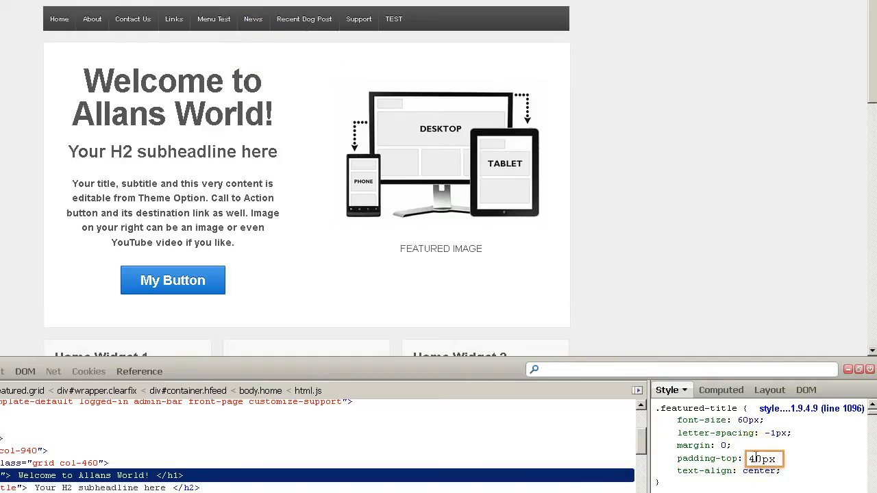
{"action": "key", "text": "BackSpace"}
{"action": "type", "text": "3"}
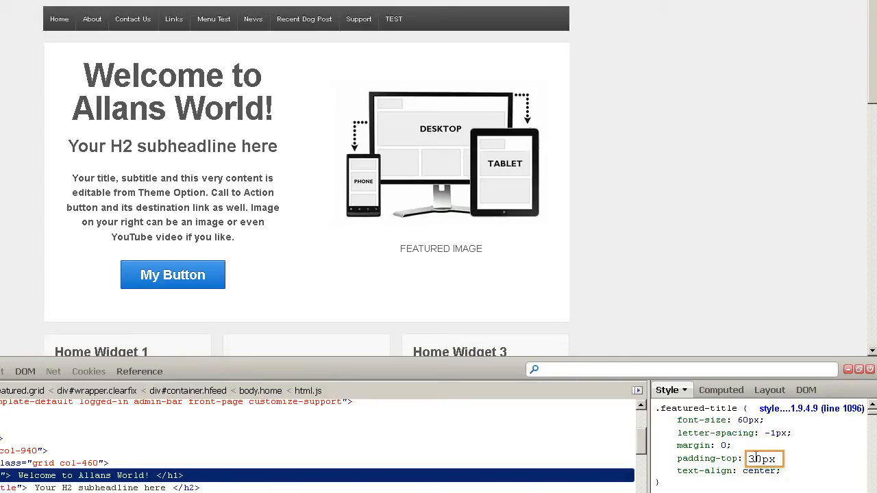
{"action": "key", "text": "BackSpace"}
{"action": "type", "text": "2"}
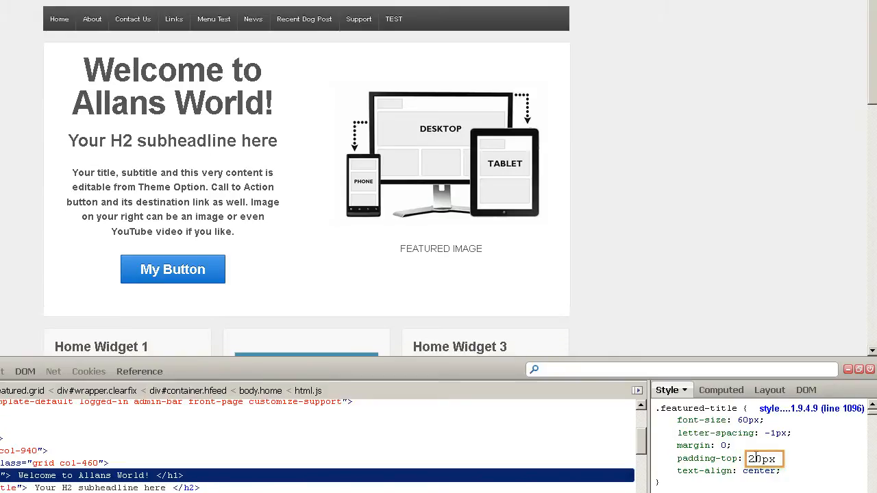
{"action": "key", "text": "BackSpace"}
{"action": "type", "text": "1"}
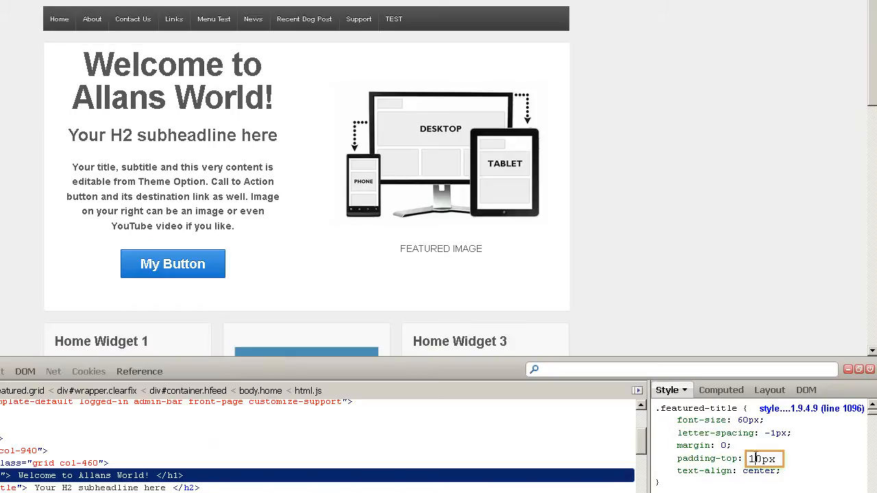
Step: Try 0px and 20px for the .featured-title padding-top and settle on 10px
{"action": "key", "text": "BackSpace"}
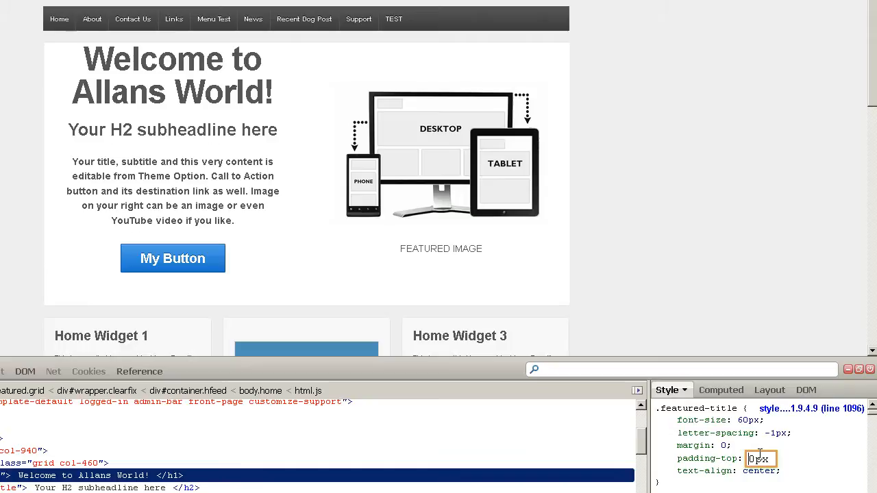
{"action": "type", "text": "2"}
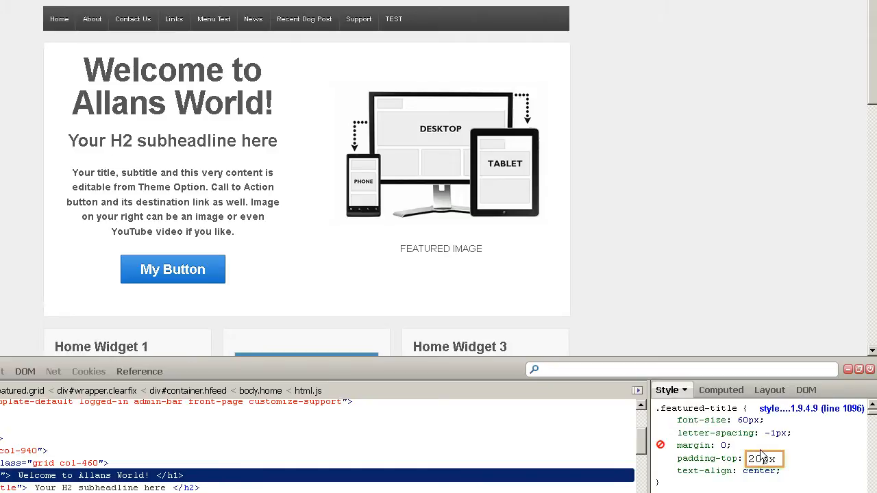
{"action": "key", "text": "BackSpace"}
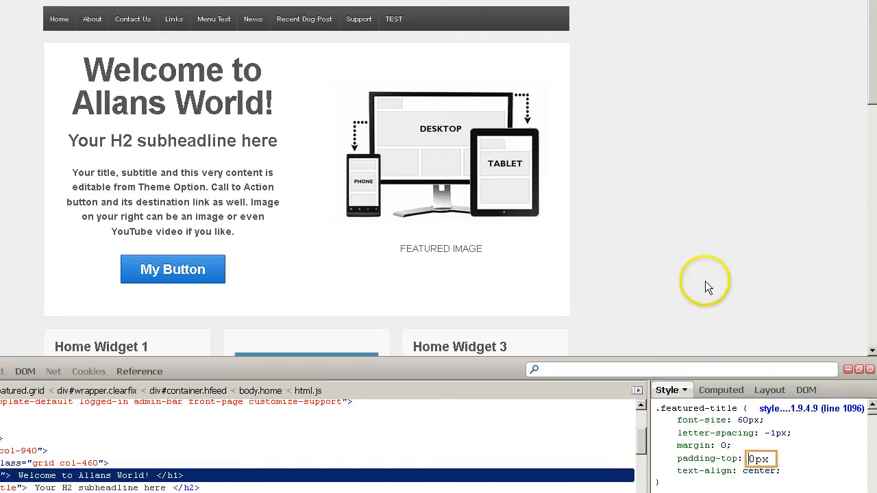
{"action": "type", "text": "1"}
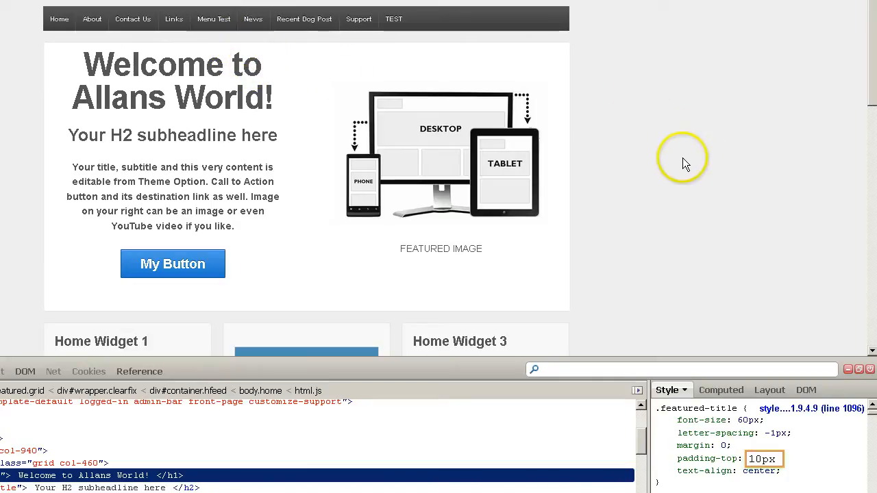
{"action": "left_click", "coordinate": [647, 203]}
Step: Inspect the empty lower part of the featured box with Firebug to bring up its #featured rule
{"action": "scroll", "coordinate": [647, 203], "scroll_direction": "down", "scroll_amount": 5}
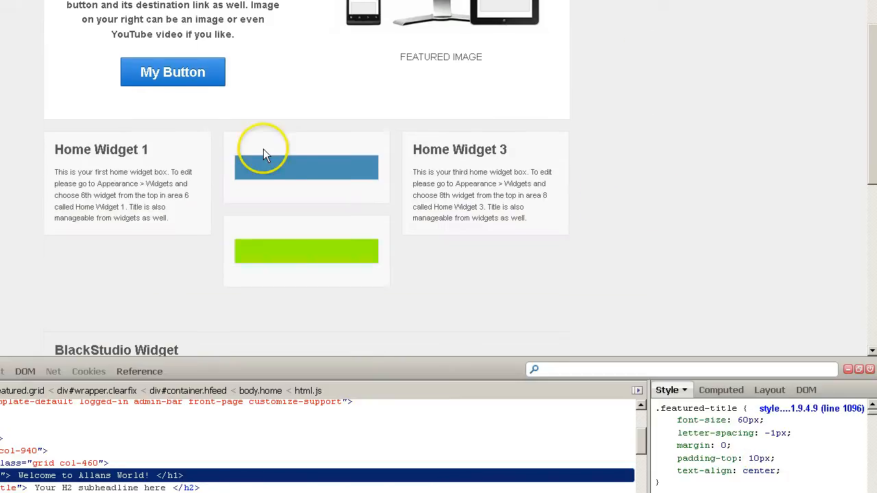
{"action": "right_click", "coordinate": [262, 107]}
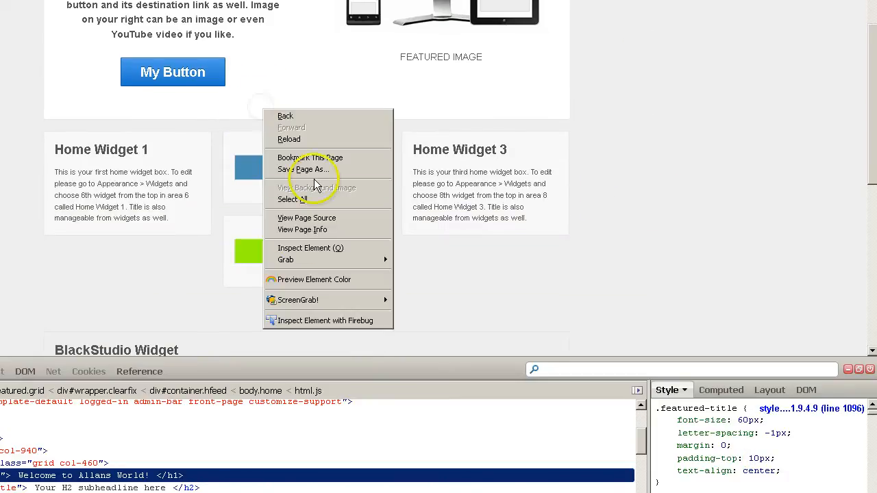
{"action": "left_click", "coordinate": [313, 322]}
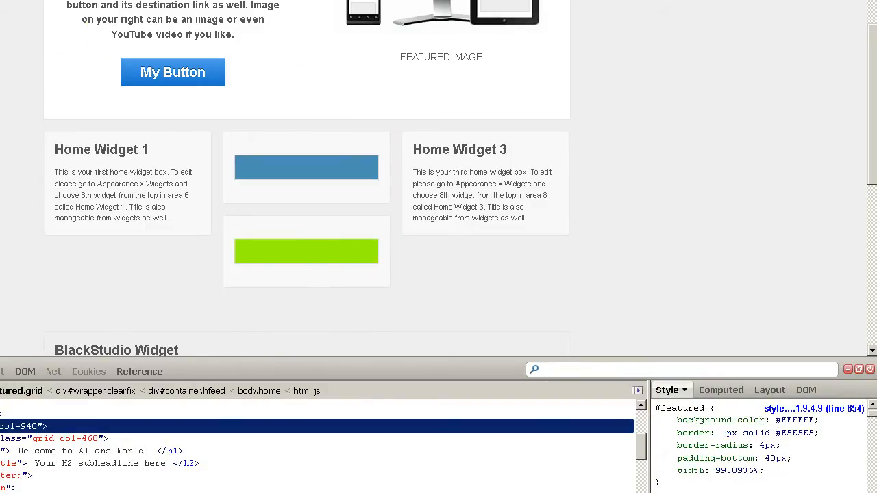
{"action": "scroll", "coordinate": [664, 186], "scroll_direction": "up", "scroll_amount": 5}
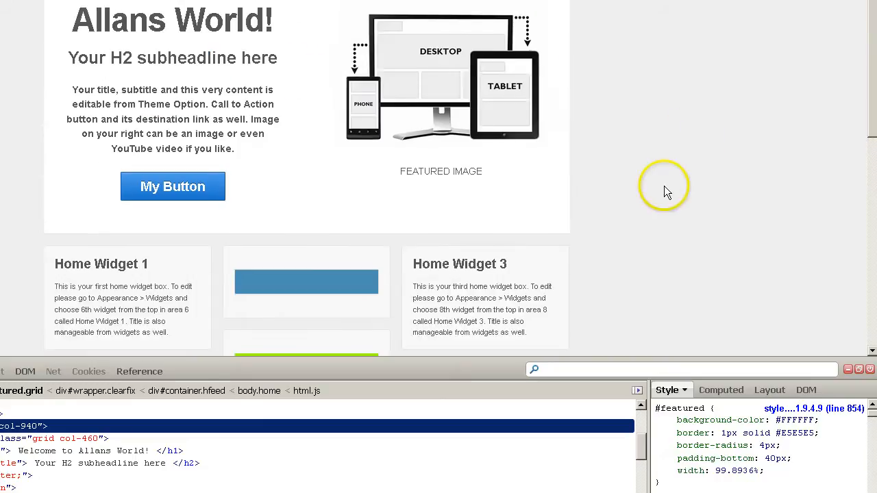
{"action": "scroll", "coordinate": [641, 228], "scroll_direction": "down", "scroll_amount": 5}
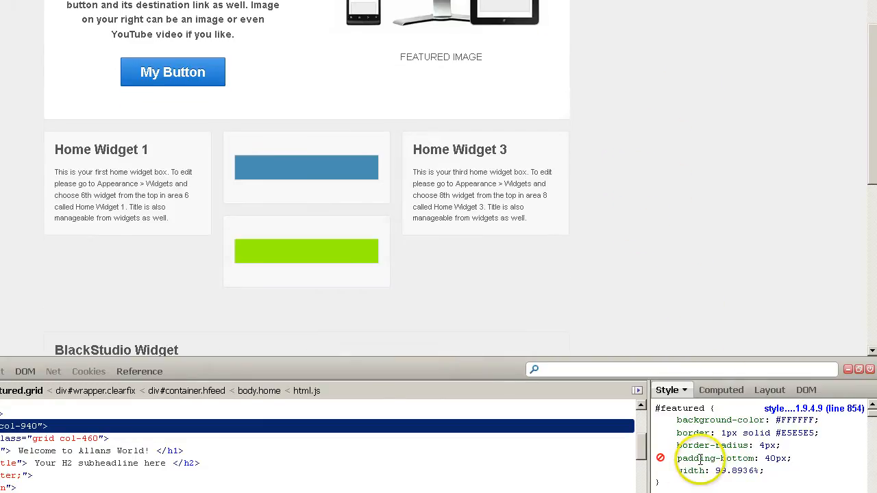
Step: Reduce the padding-bottom in the #featured rule in stages through 30px, 20px and 10px down to 0px
{"action": "left_click", "coordinate": [769, 458]}
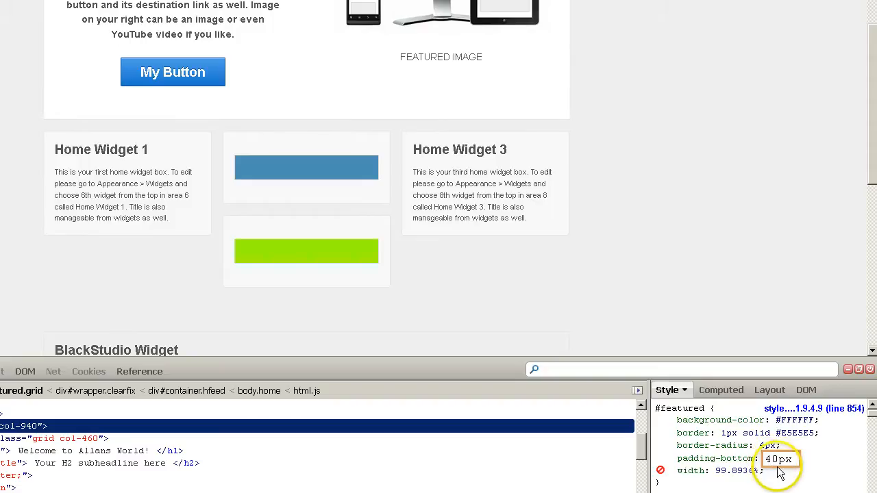
{"action": "key", "text": "BackSpace"}
{"action": "type", "text": "3"}
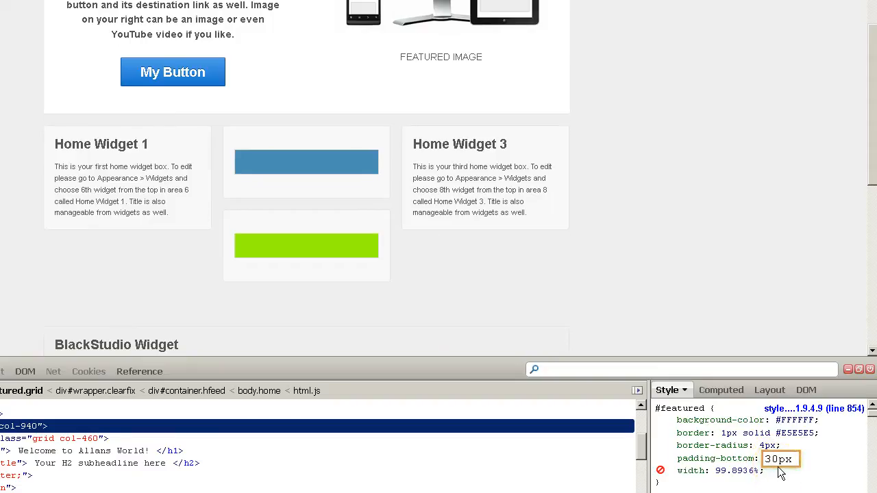
{"action": "key", "text": "BackSpace"}
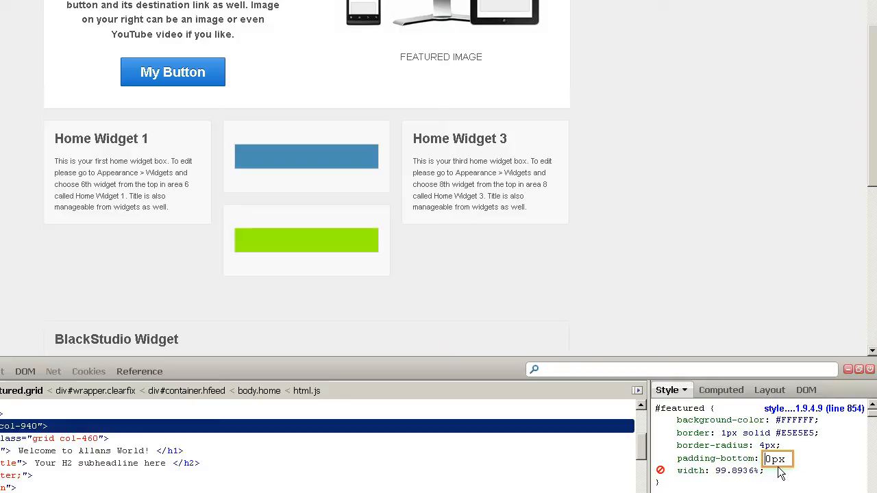
{"action": "type", "text": "1"}
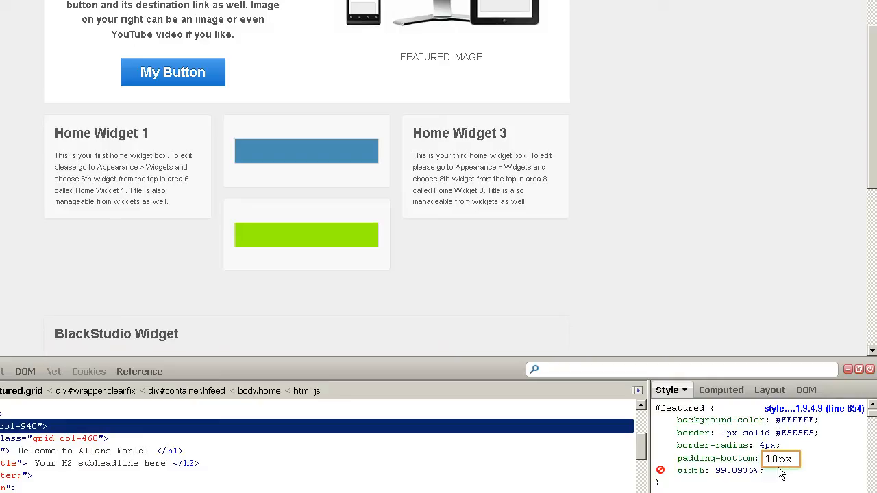
{"action": "key", "text": "BackSpace"}
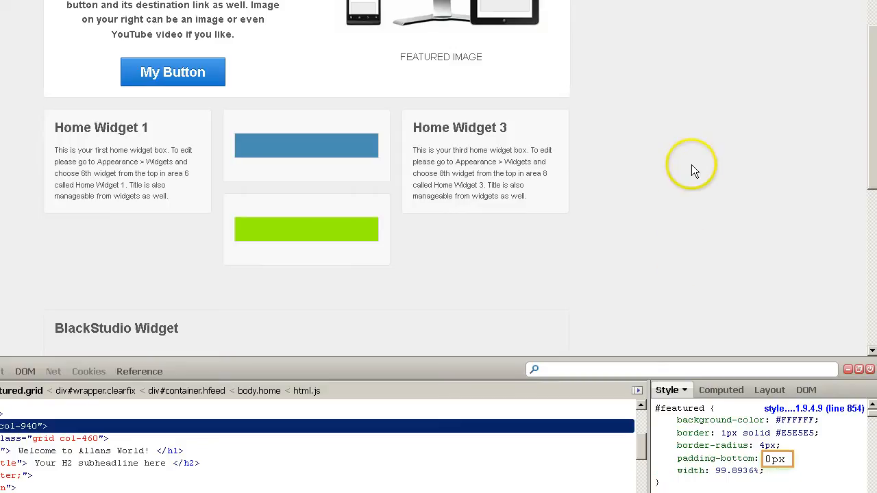
Step: Examine the spacing of the featured area, home widgets and colophon widgets with the reduced featured padding
{"action": "scroll", "coordinate": [648, 208], "scroll_direction": "up", "scroll_amount": 3}
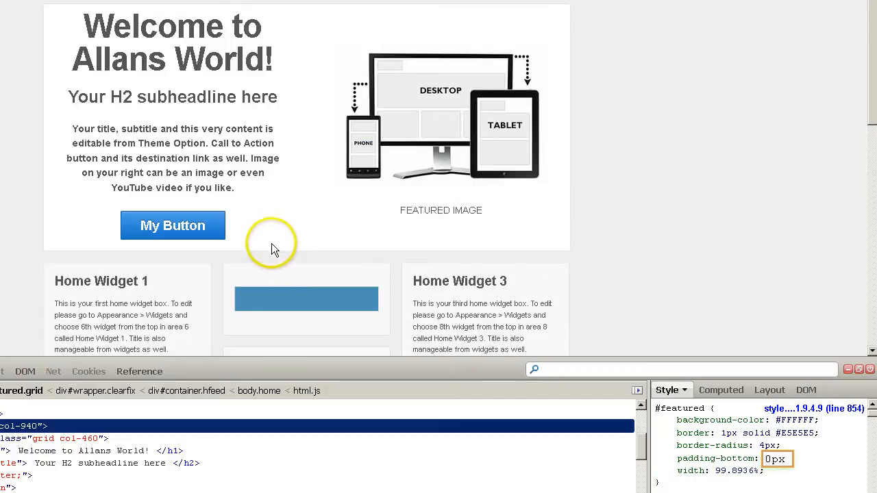
{"action": "scroll", "coordinate": [650, 263], "scroll_direction": "up", "scroll_amount": 1}
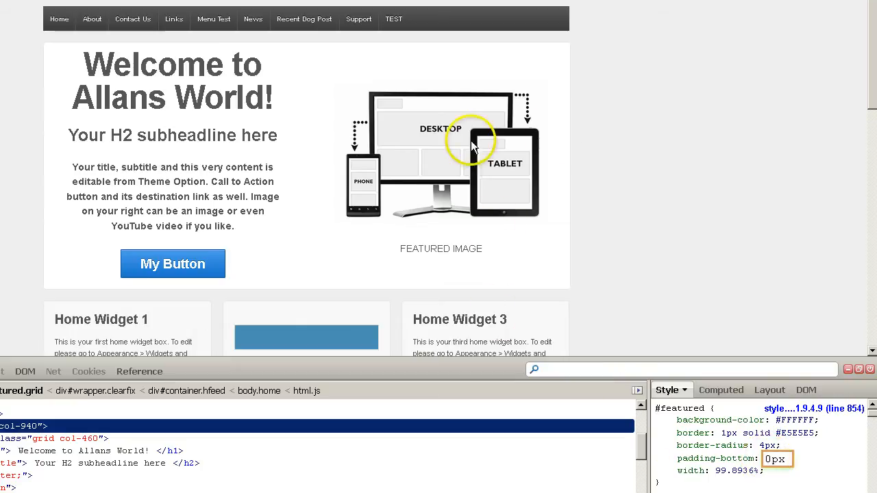
{"action": "scroll", "coordinate": [648, 209], "scroll_direction": "down", "scroll_amount": 5}
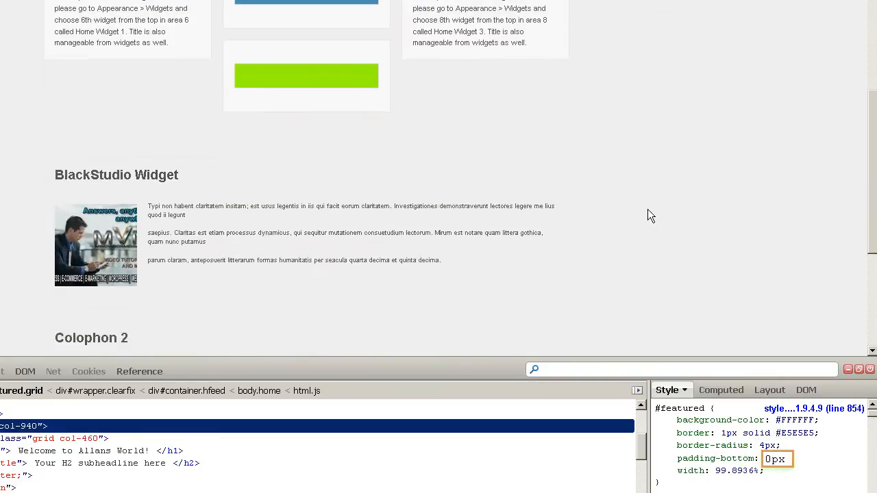
{"action": "scroll", "coordinate": [647, 209], "scroll_direction": "down", "scroll_amount": 3}
{"action": "scroll", "coordinate": [647, 209], "scroll_direction": "up", "scroll_amount": 3}
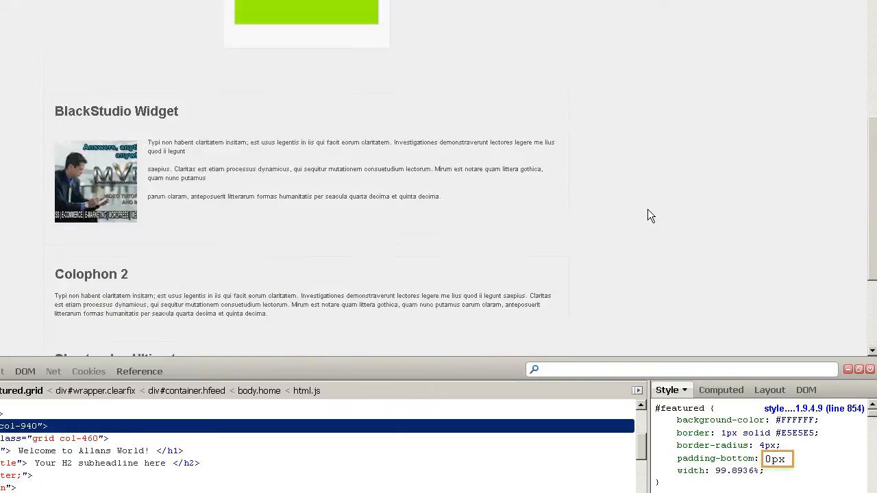
{"action": "scroll", "coordinate": [647, 216], "scroll_direction": "up", "scroll_amount": 5}
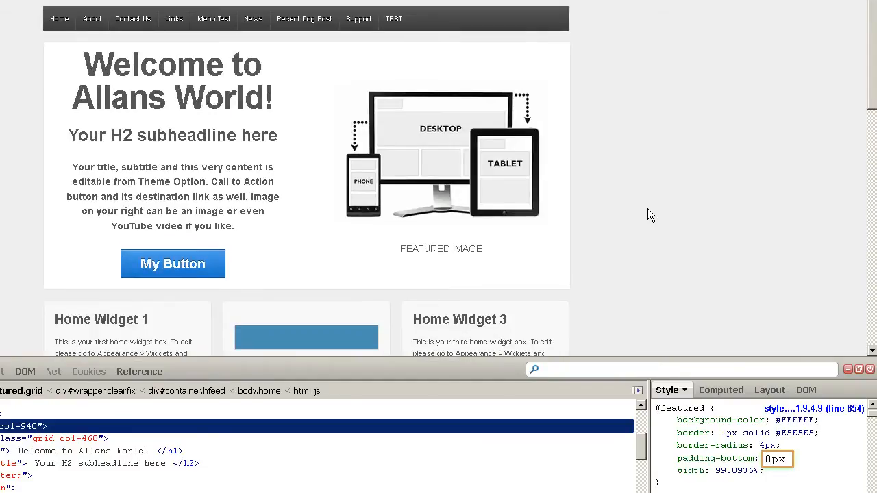
{"action": "scroll", "coordinate": [648, 209], "scroll_direction": "down", "scroll_amount": 3}
{"action": "scroll", "coordinate": [647, 209], "scroll_direction": "up", "scroll_amount": 3}
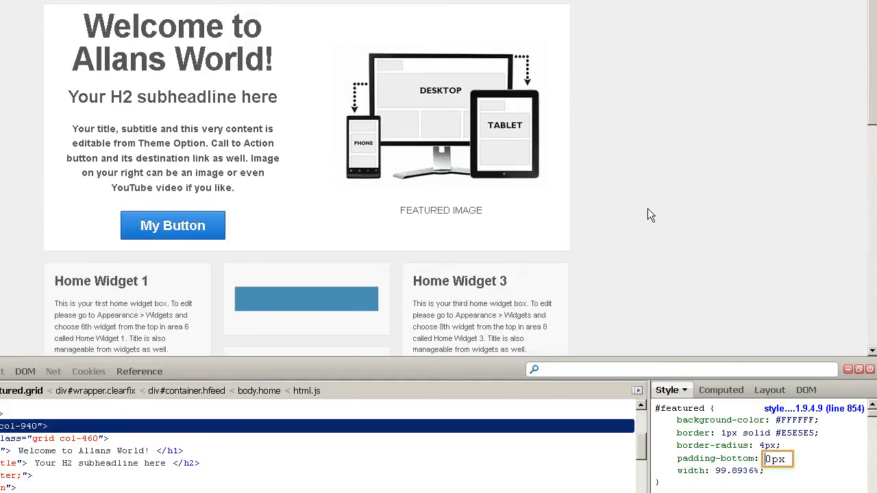
{"action": "scroll", "coordinate": [647, 208], "scroll_direction": "up", "scroll_amount": 1}
{"action": "left_click", "coordinate": [422, 263]}
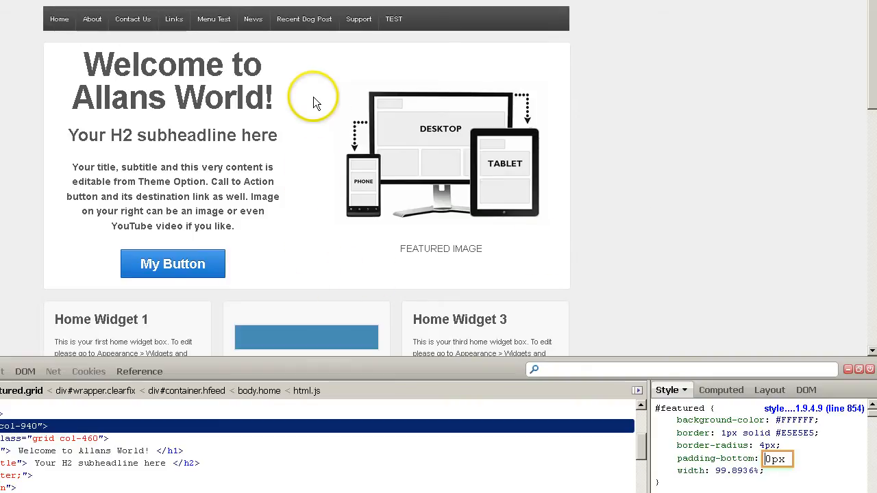